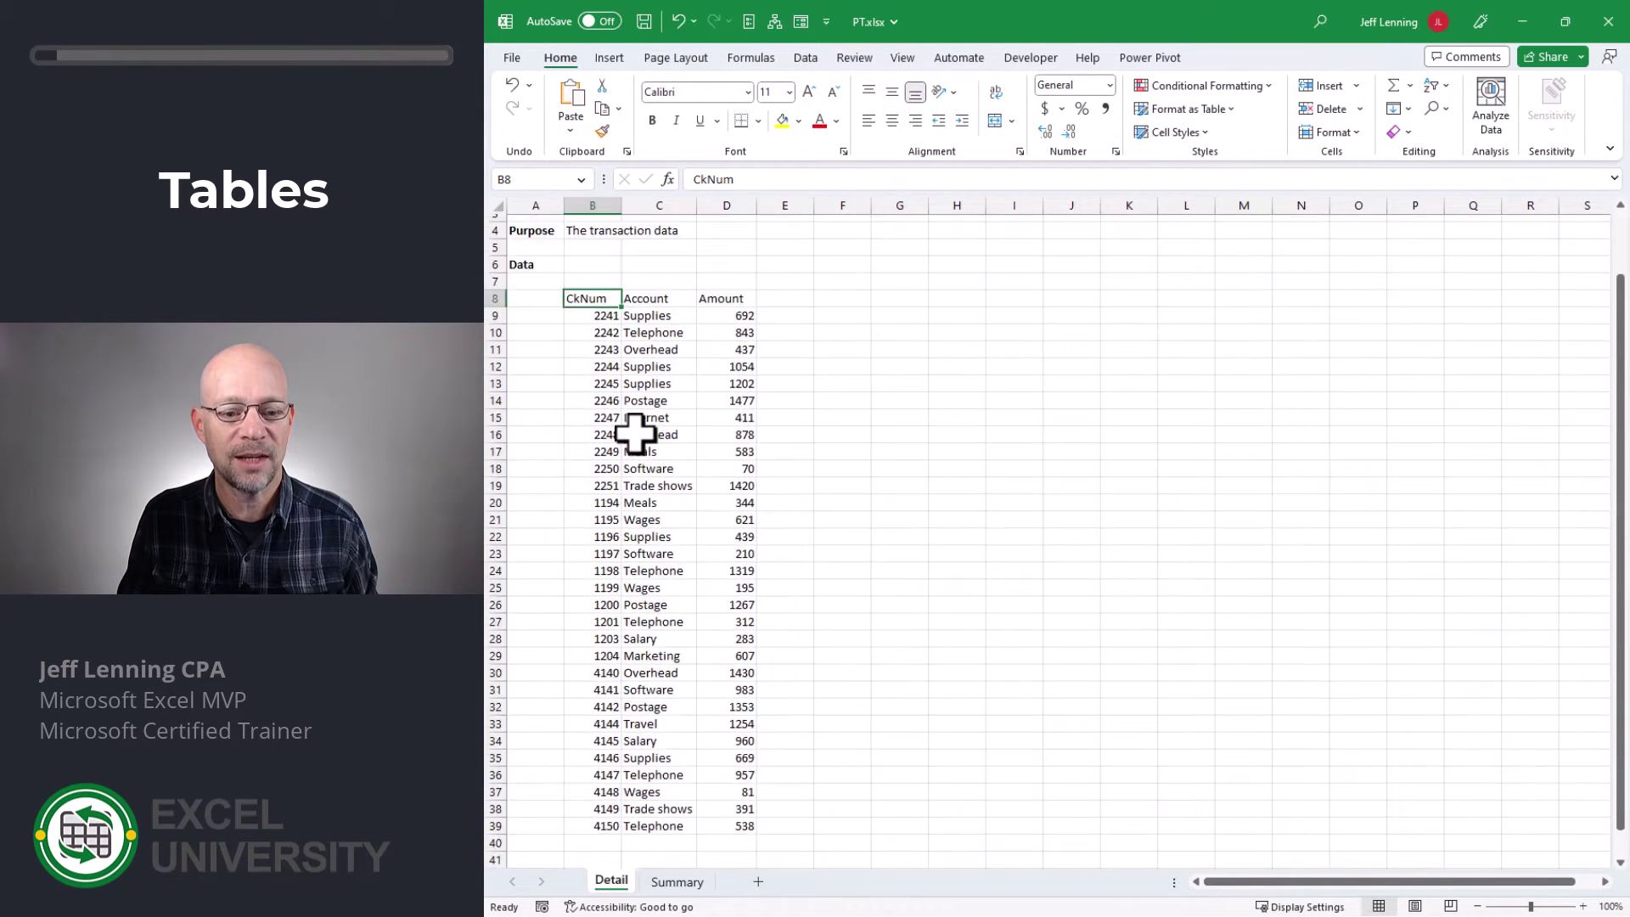
{"action": "scroll", "coordinate": [638, 438], "scroll_direction": "down", "scroll_amount": 4}
- Convert the Detail data in B8:D39 into Table1 with headers and banded rows
{"action": "scroll", "coordinate": [884, 459], "scroll_direction": "up", "scroll_amount": 5}
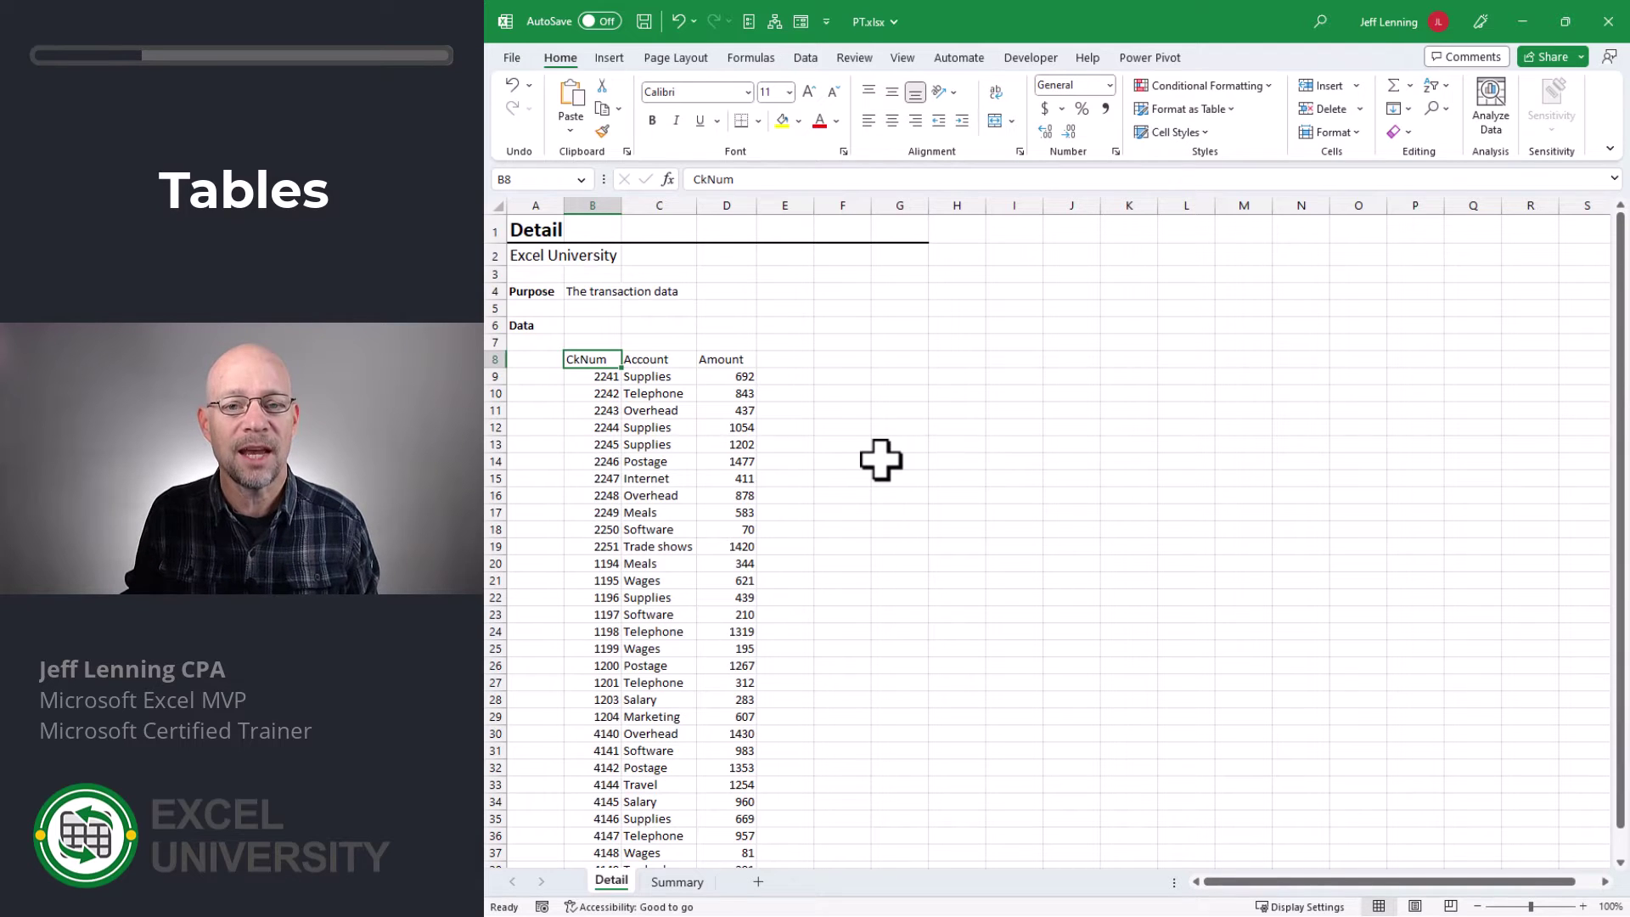
{"action": "left_click", "coordinate": [647, 512]}
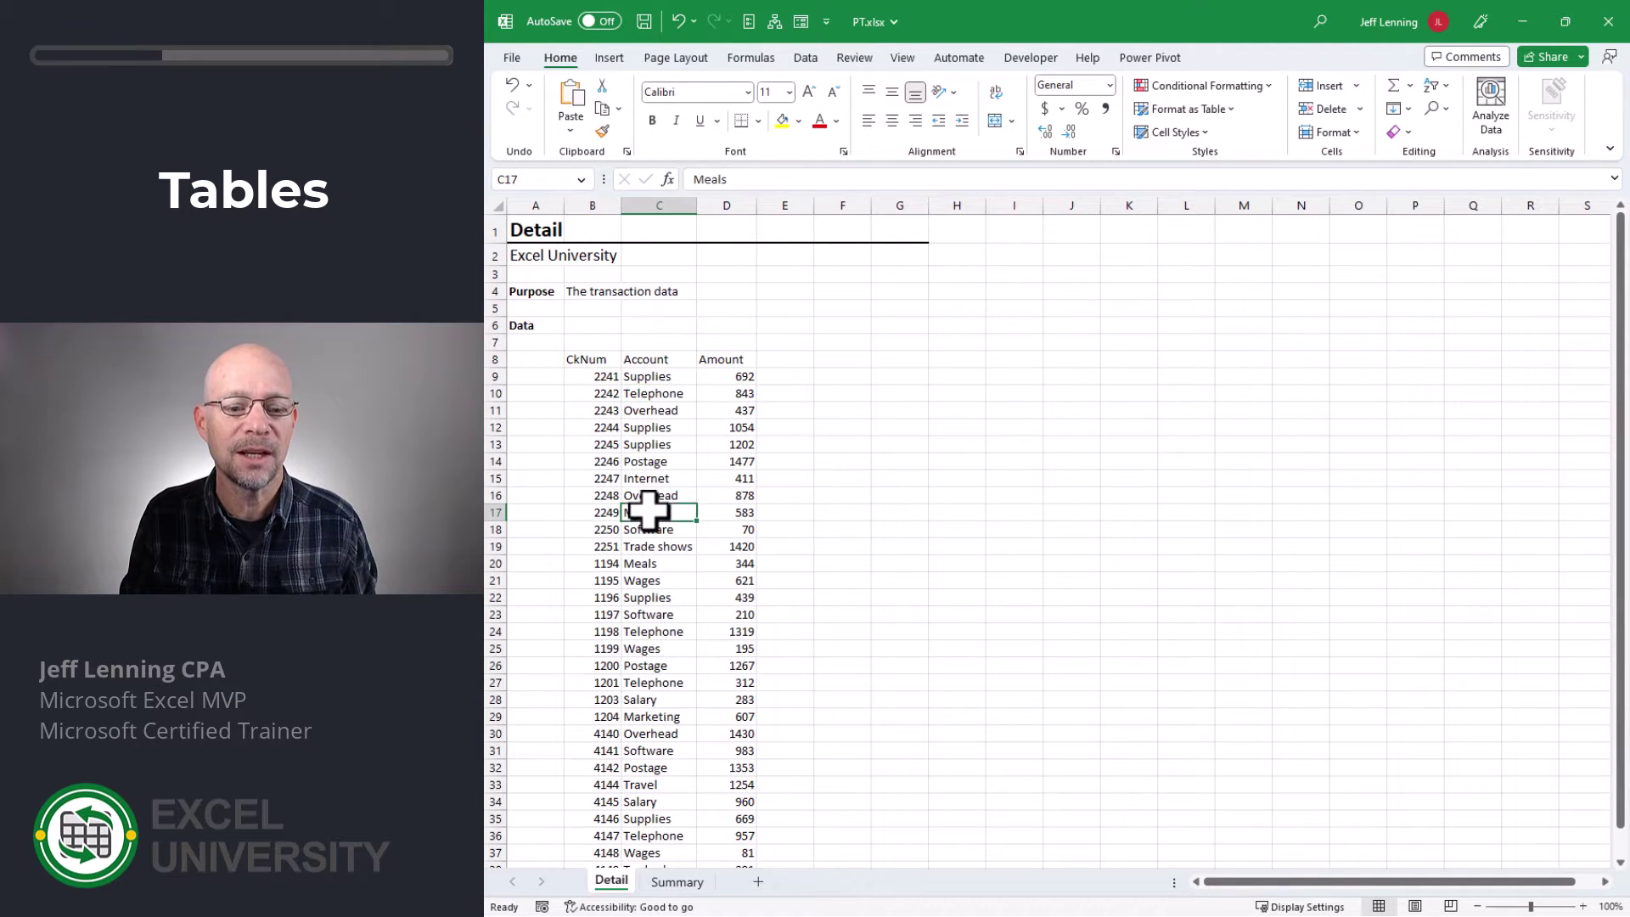
{"action": "left_click", "coordinate": [610, 59]}
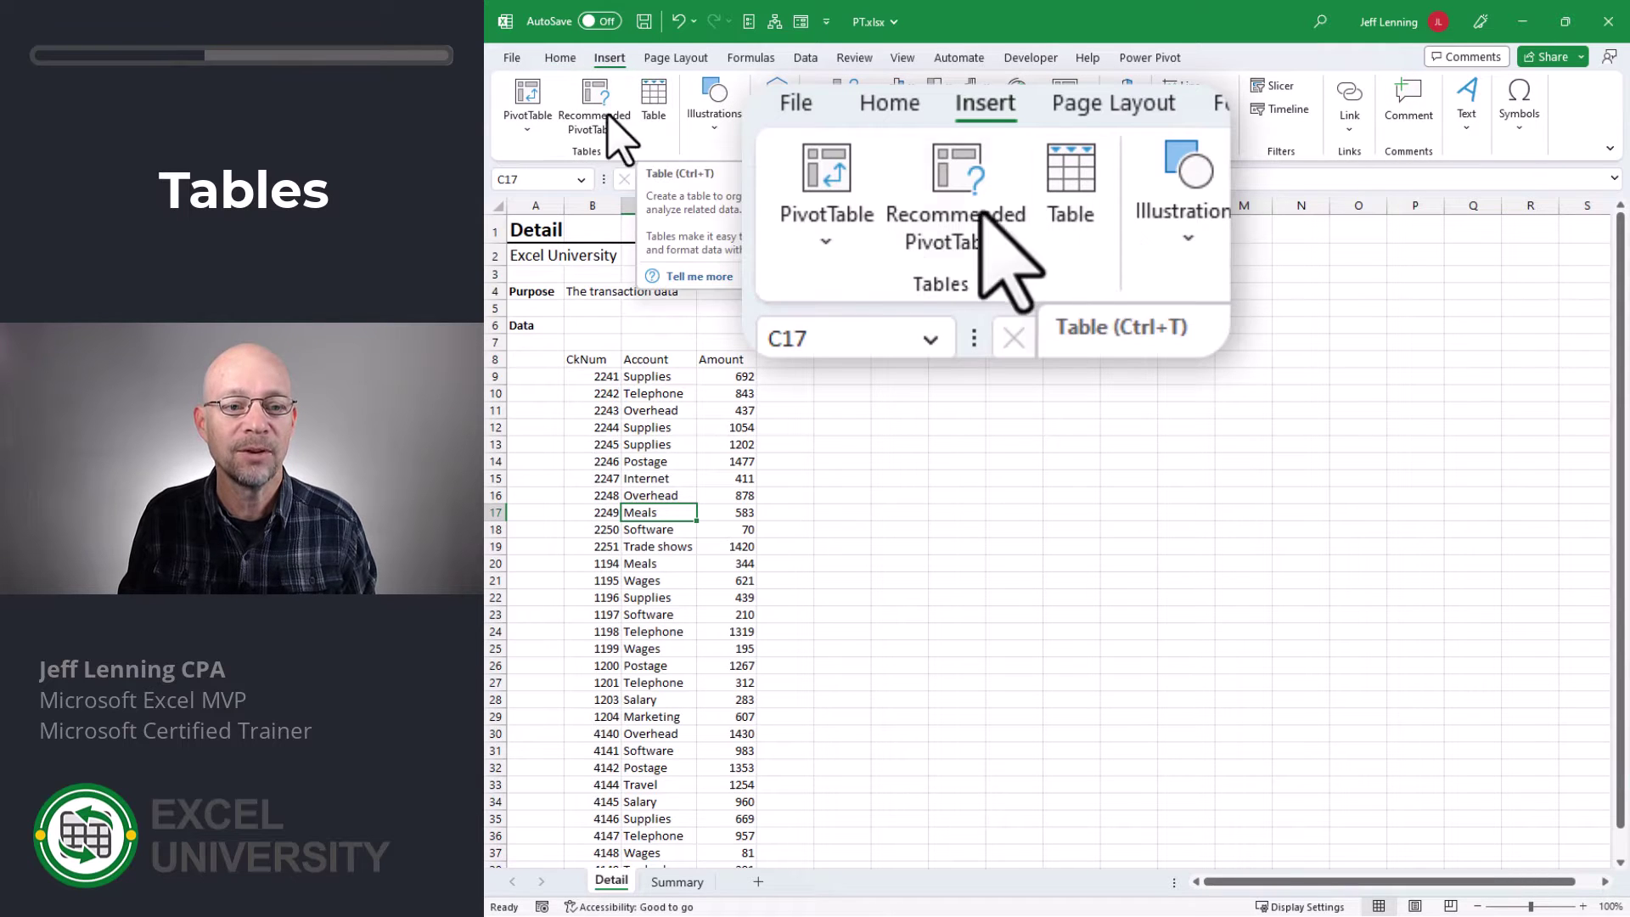
{"action": "left_click", "coordinate": [665, 119]}
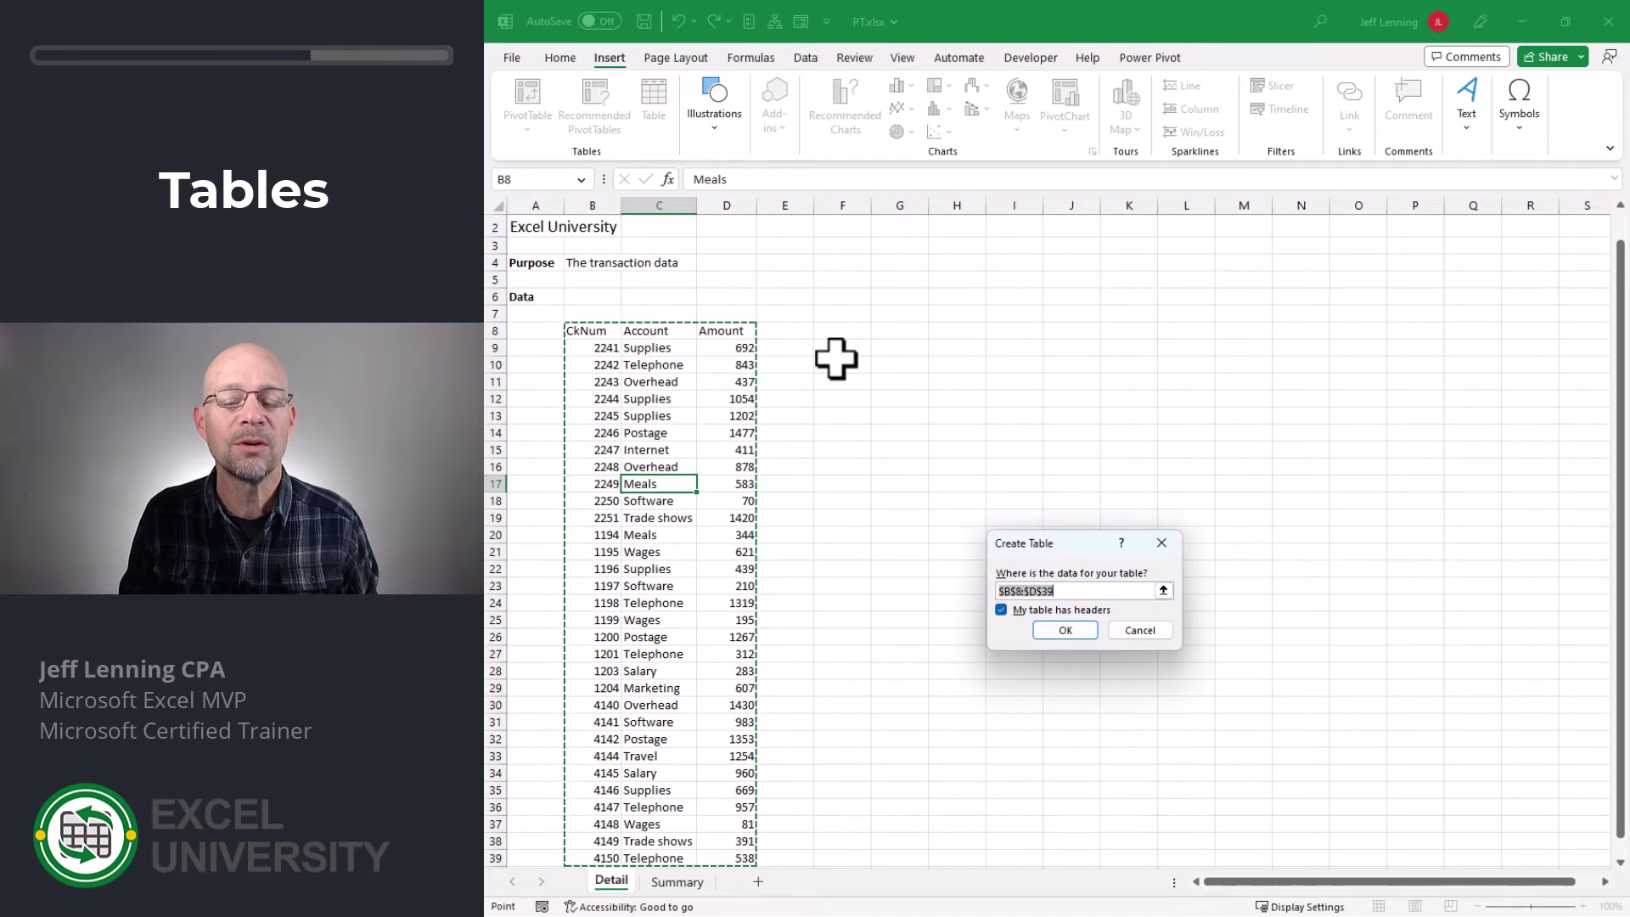
{"action": "left_click", "coordinate": [1078, 628]}
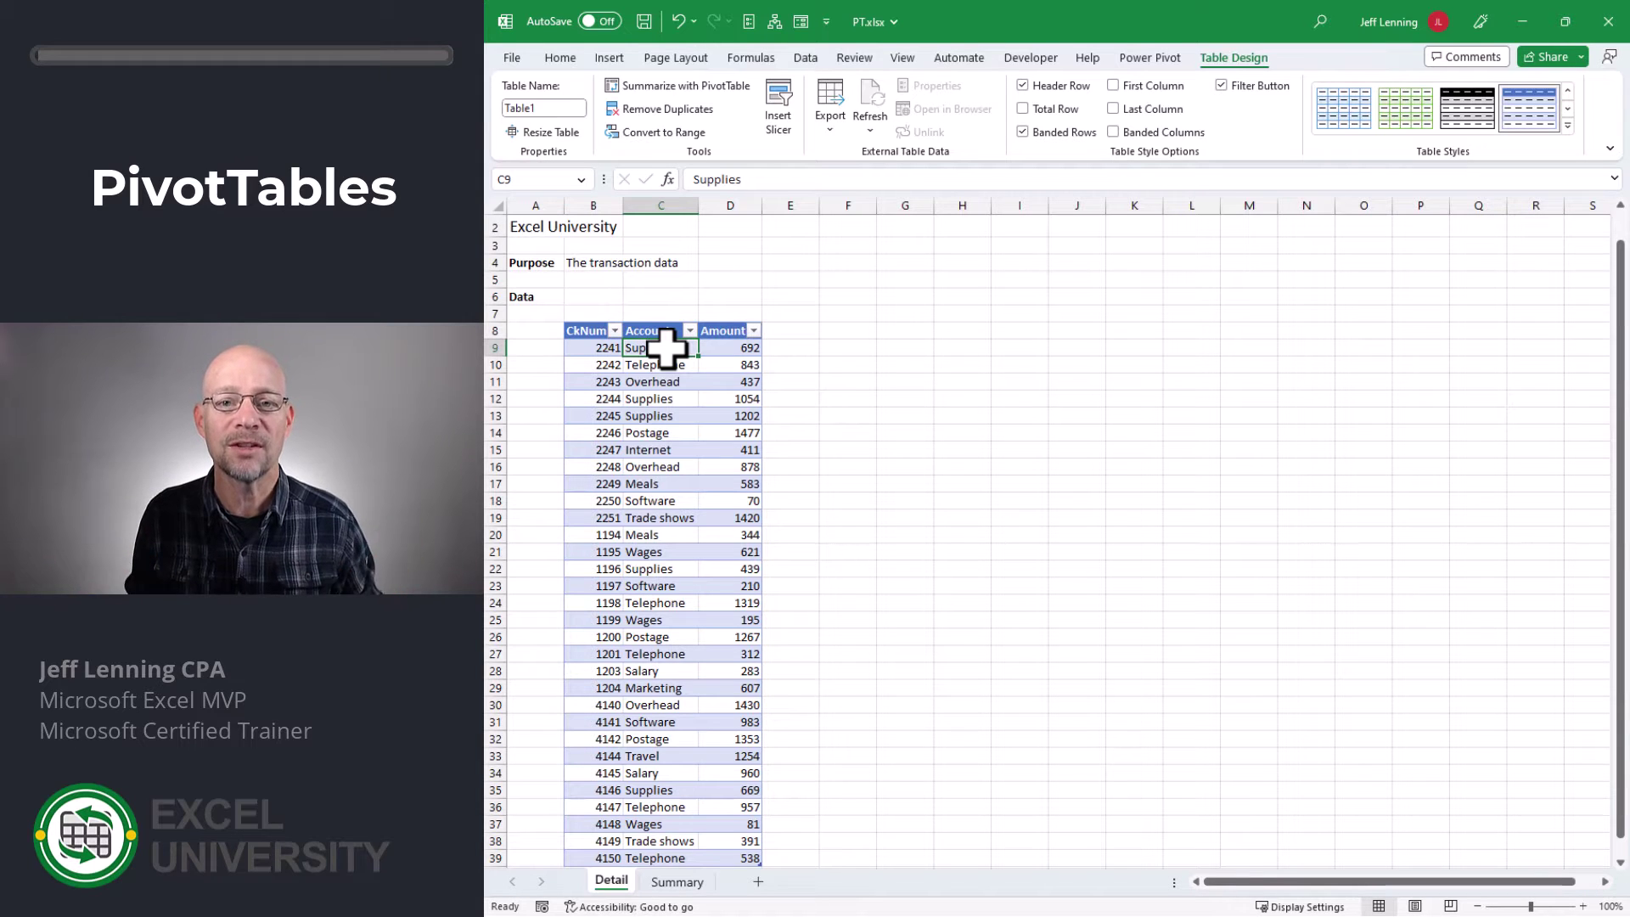
- Start a PivotTable from Table1 with its destination set to existing worksheet Summary!$B$9
{"action": "left_click", "coordinate": [667, 416]}
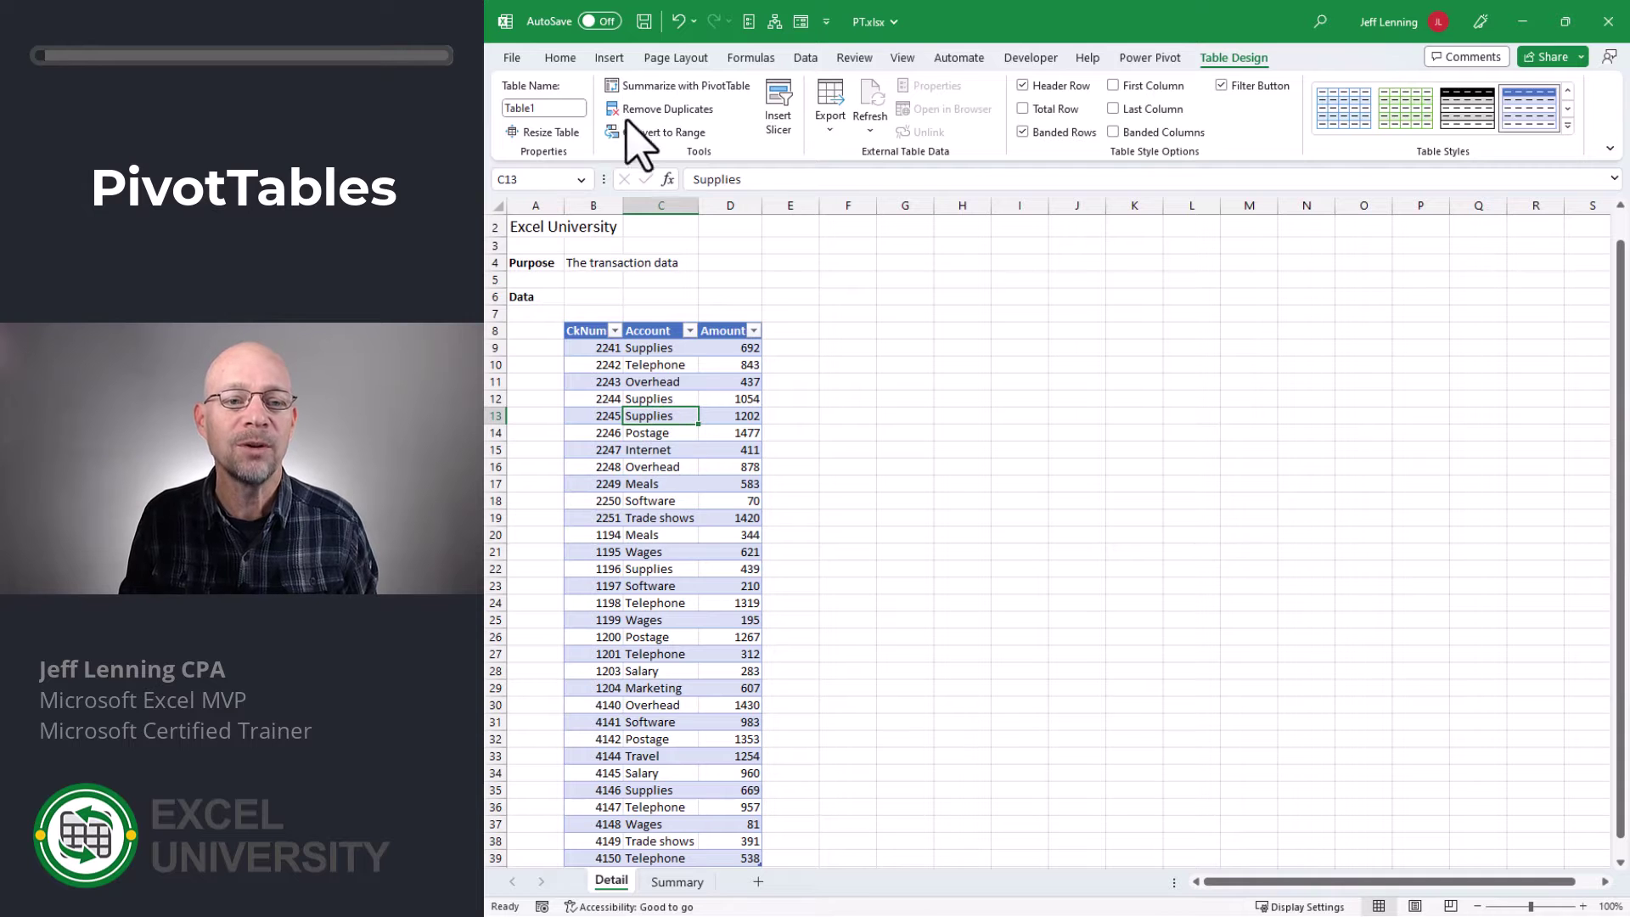
{"action": "left_click", "coordinate": [607, 58]}
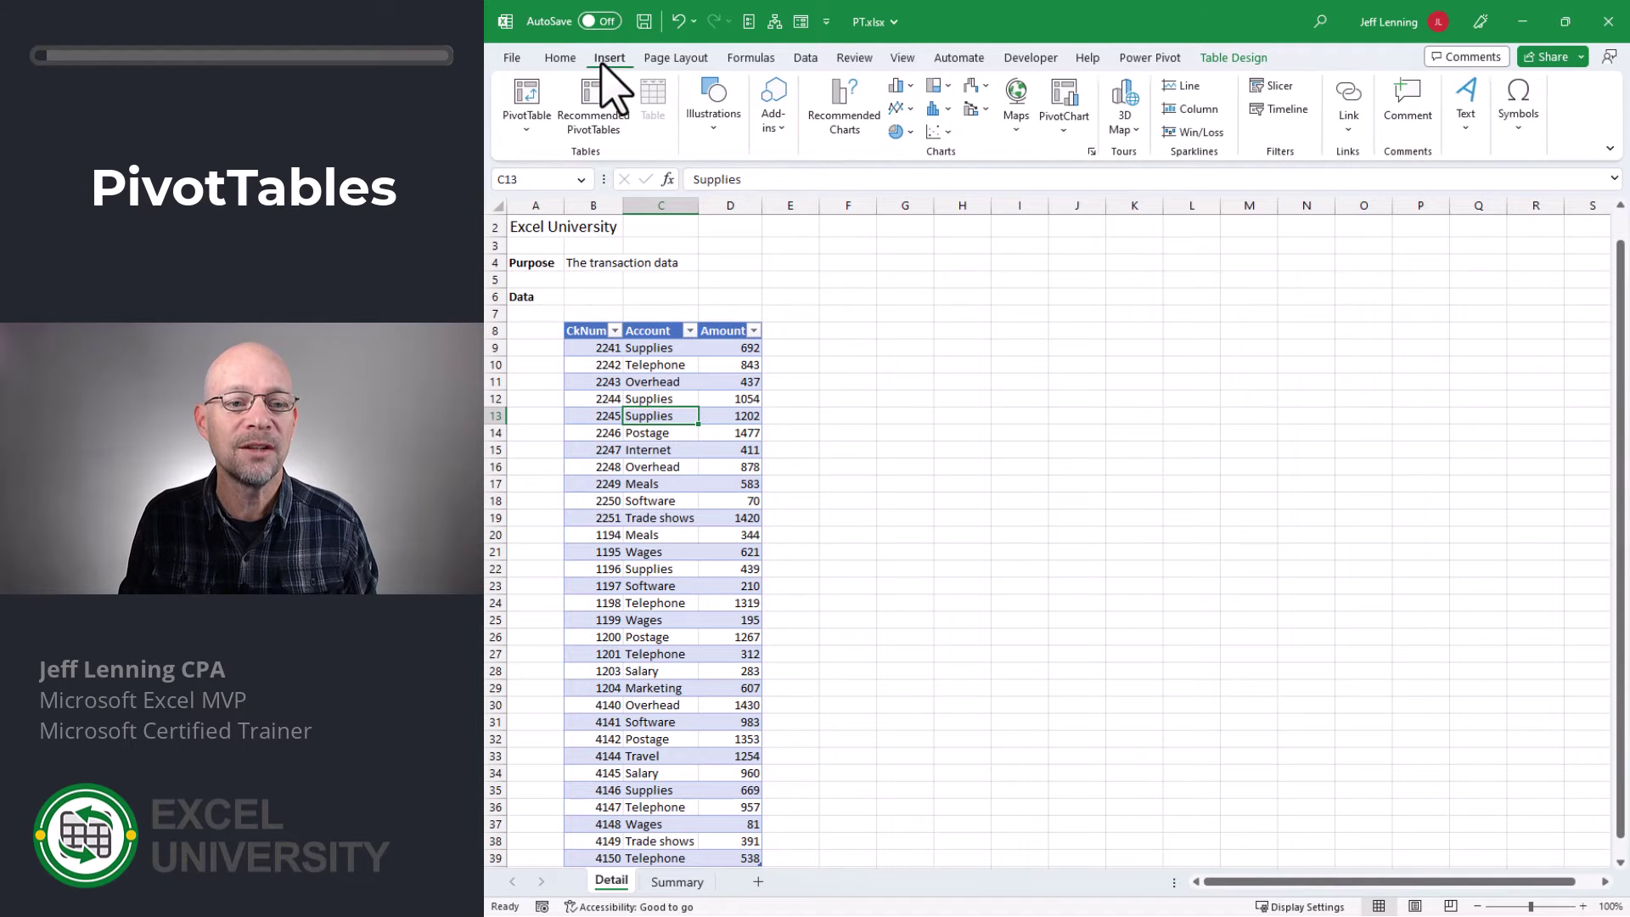
{"action": "left_click", "coordinate": [535, 107]}
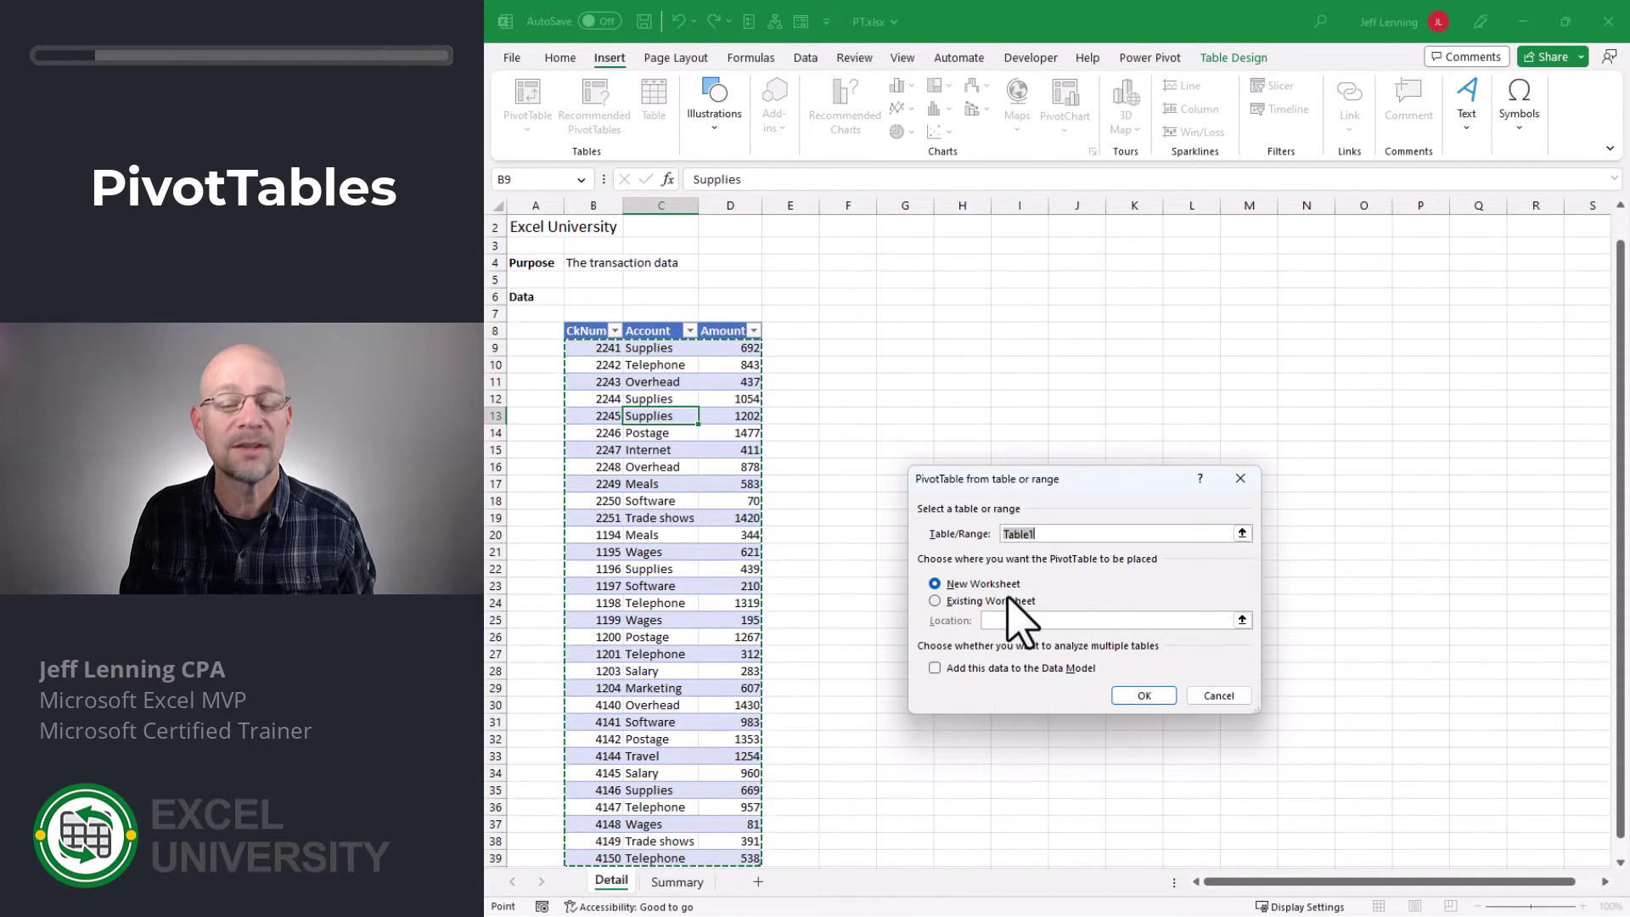
{"action": "left_click", "coordinate": [1037, 585]}
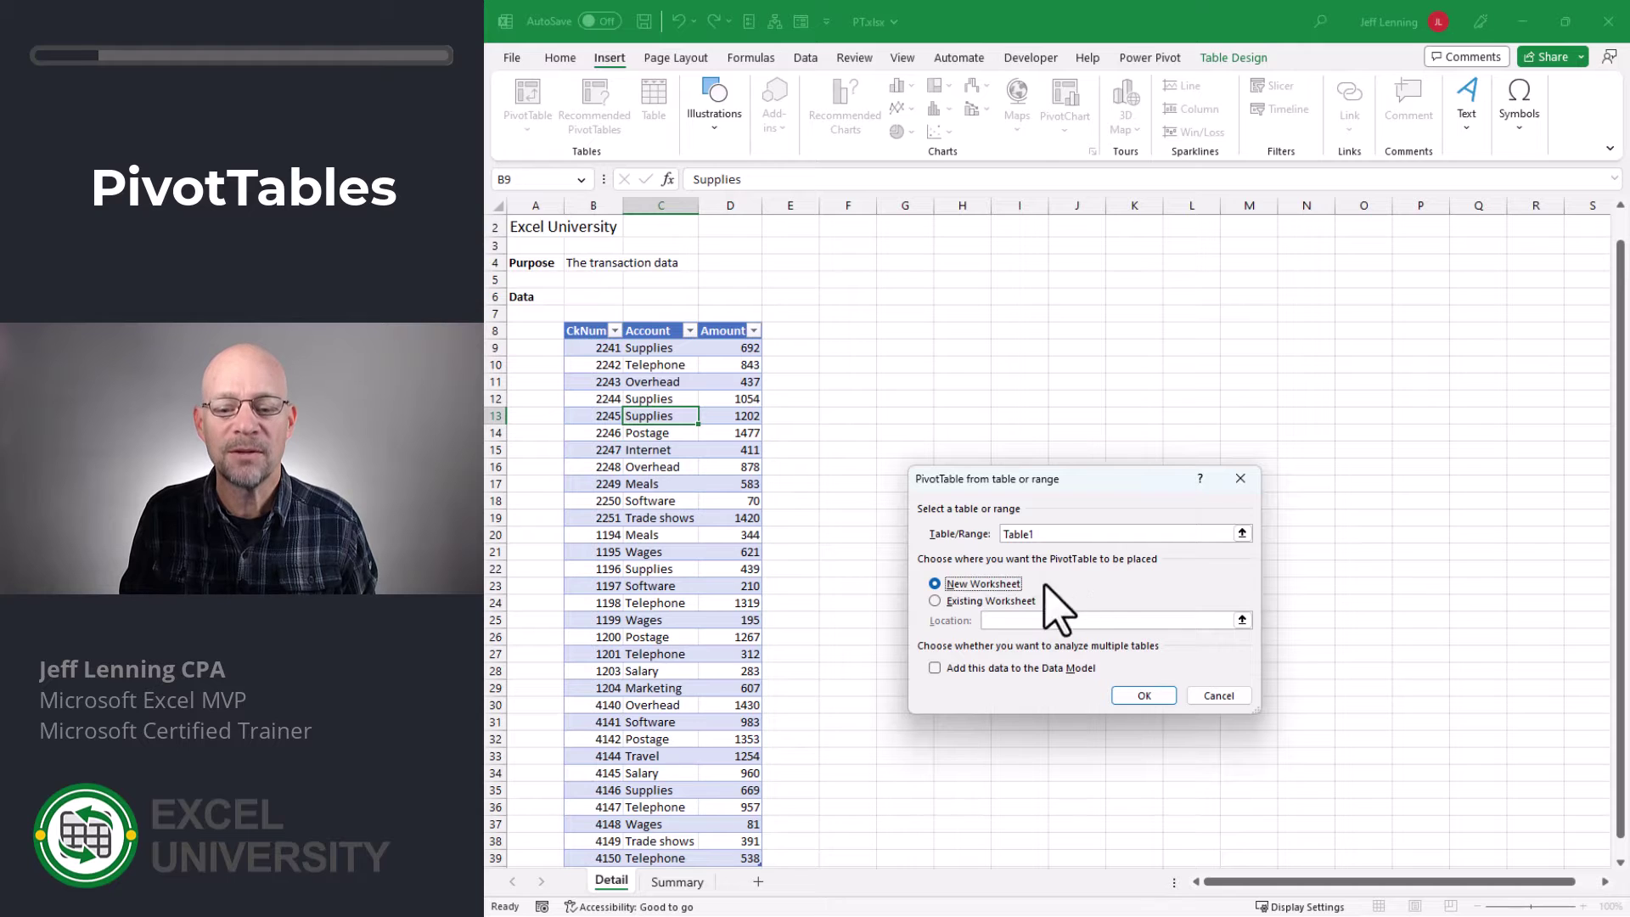
{"action": "left_click", "coordinate": [935, 602]}
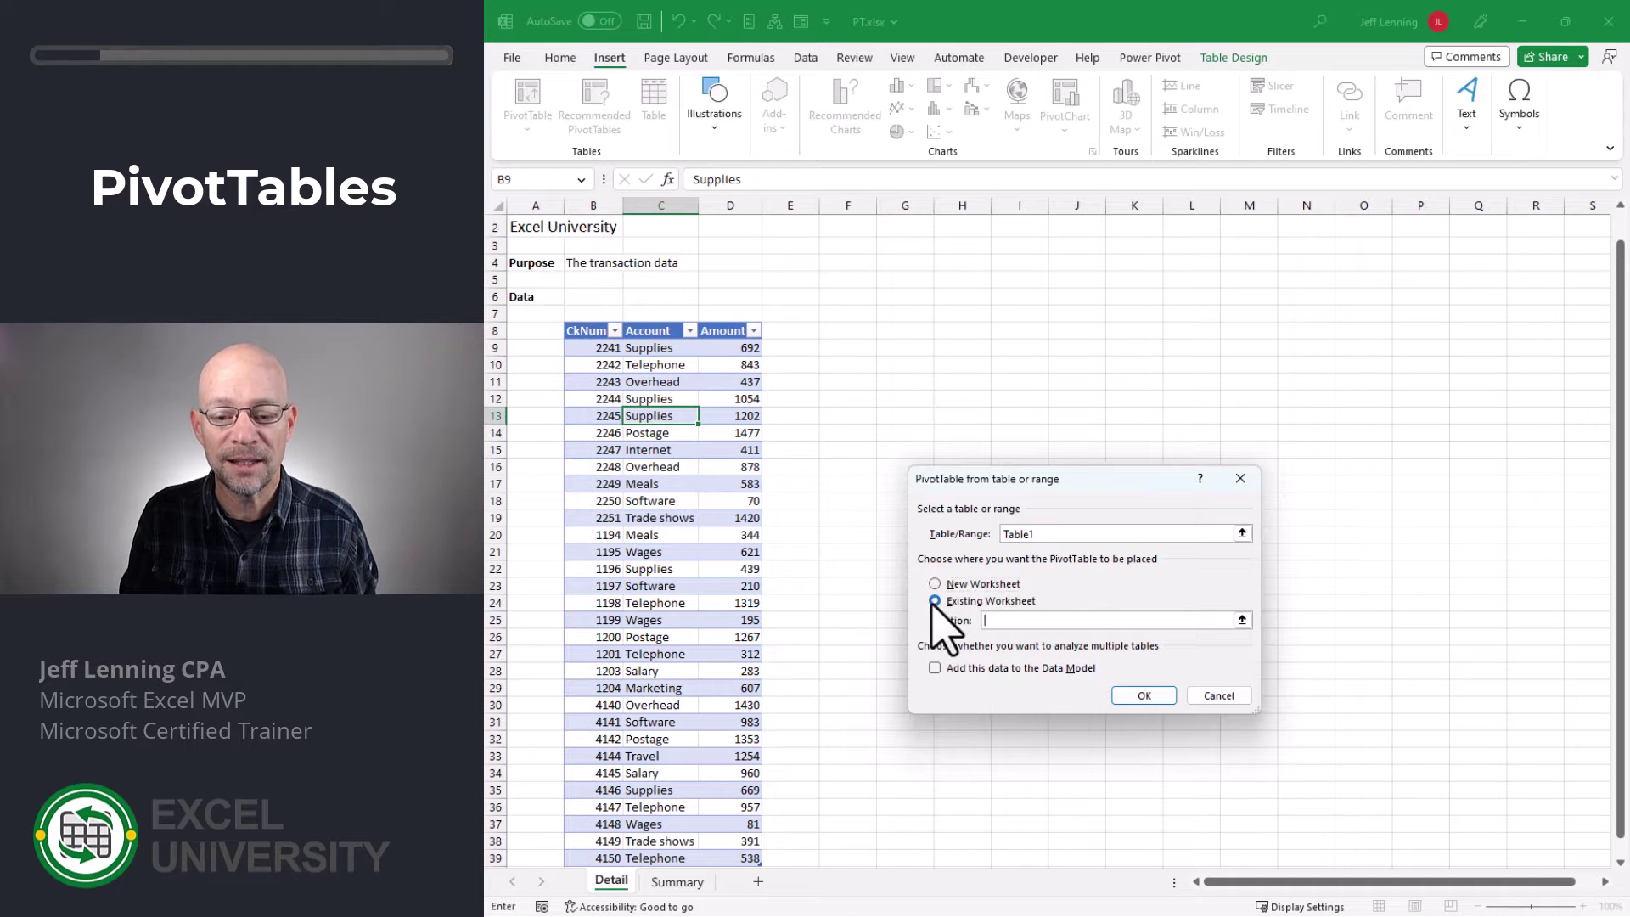
{"action": "left_click", "coordinate": [678, 882]}
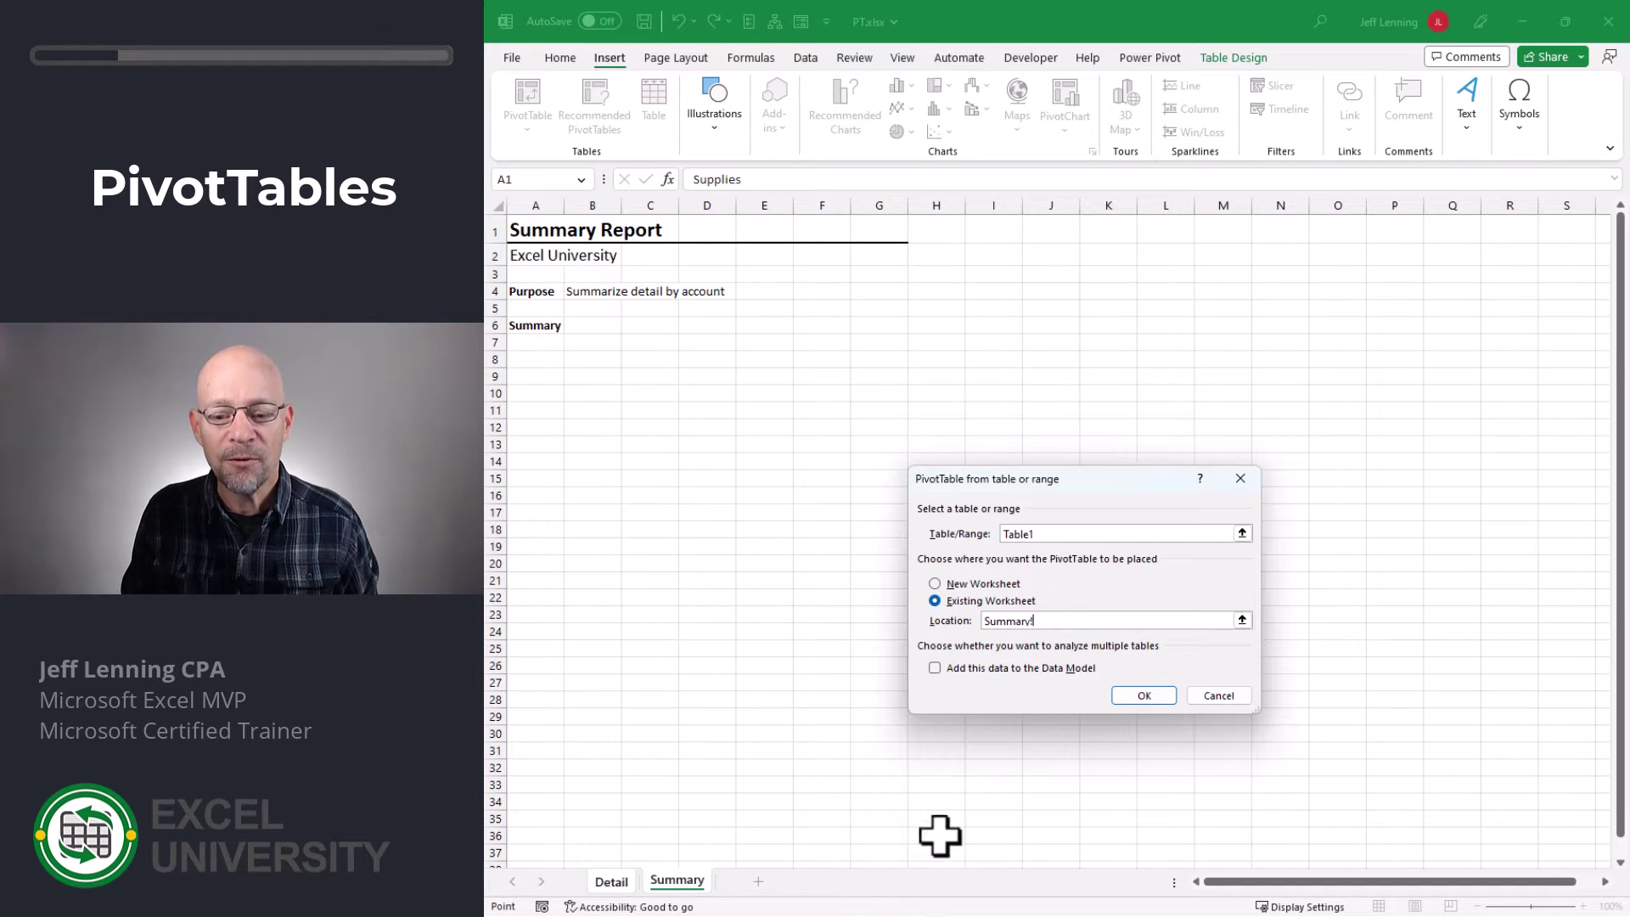
{"action": "left_click", "coordinate": [1144, 697]}
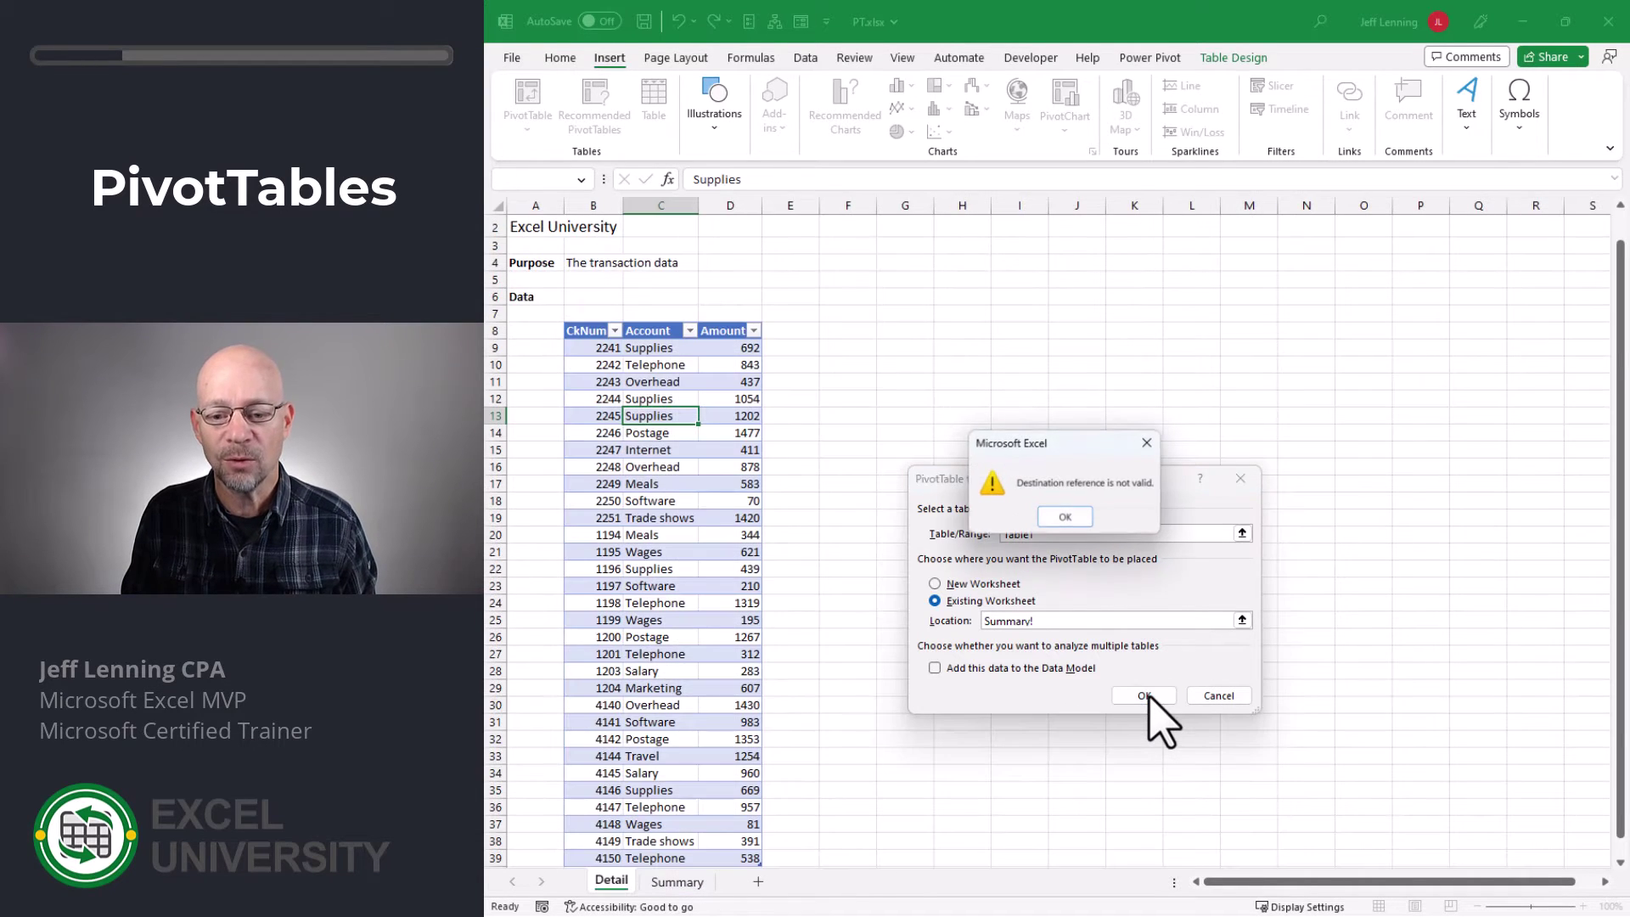
{"action": "left_click", "coordinate": [1068, 517]}
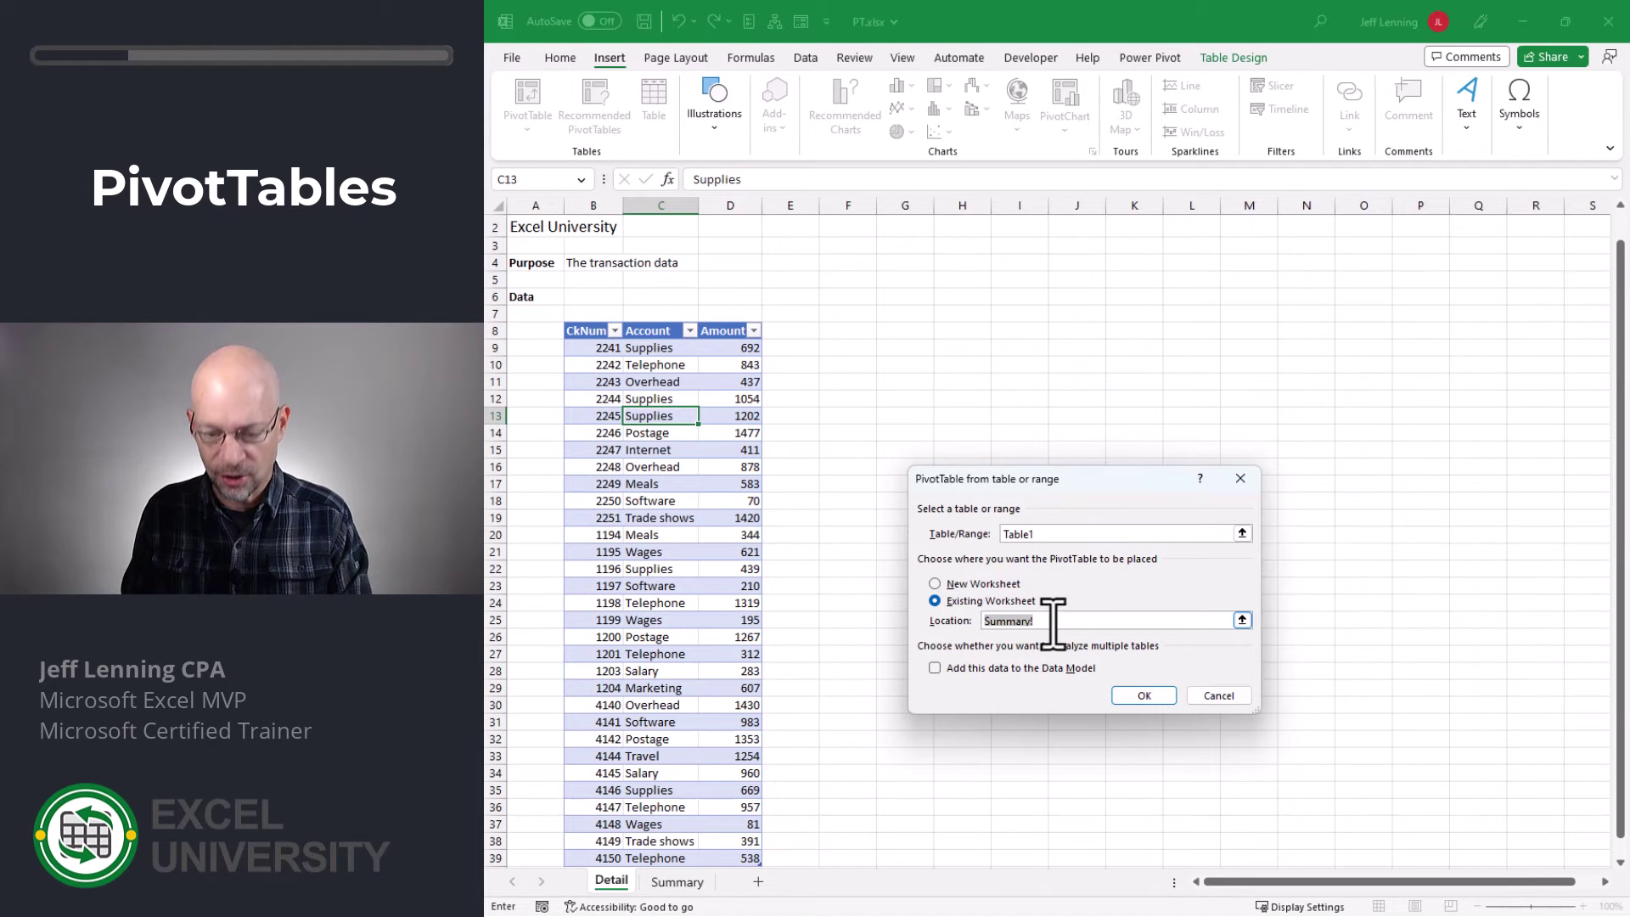
{"action": "left_click", "coordinate": [677, 882]}
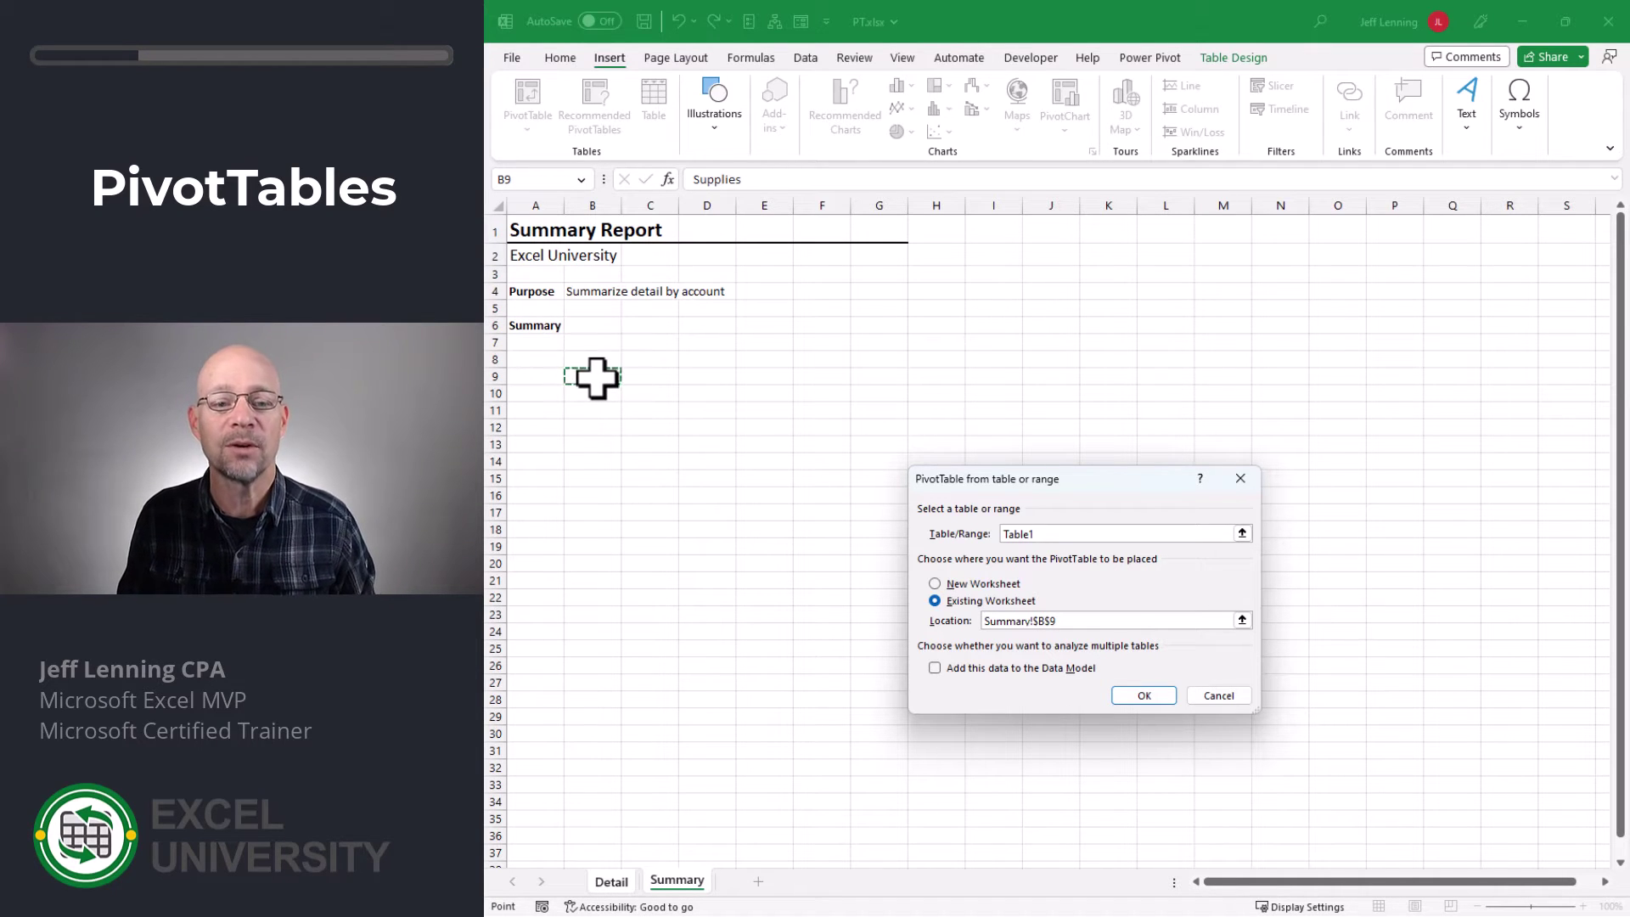
- Create the empty PivotTable1 at Summary B9, reviewing the Detail fields before returning
{"action": "left_click", "coordinate": [1148, 694]}
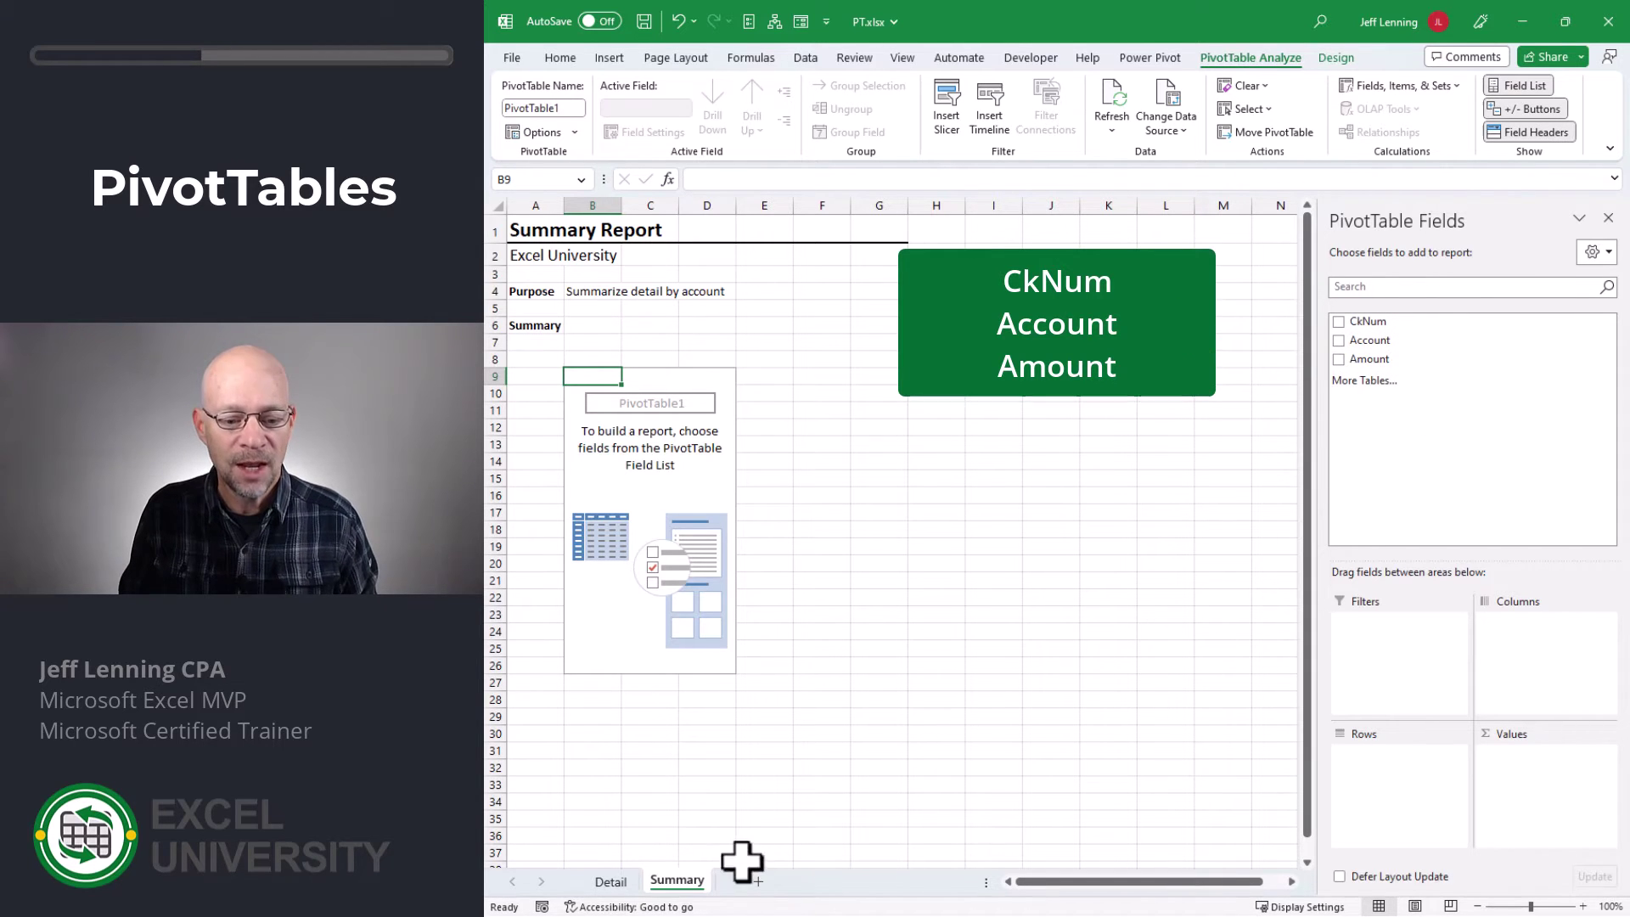
{"action": "left_click", "coordinate": [608, 882]}
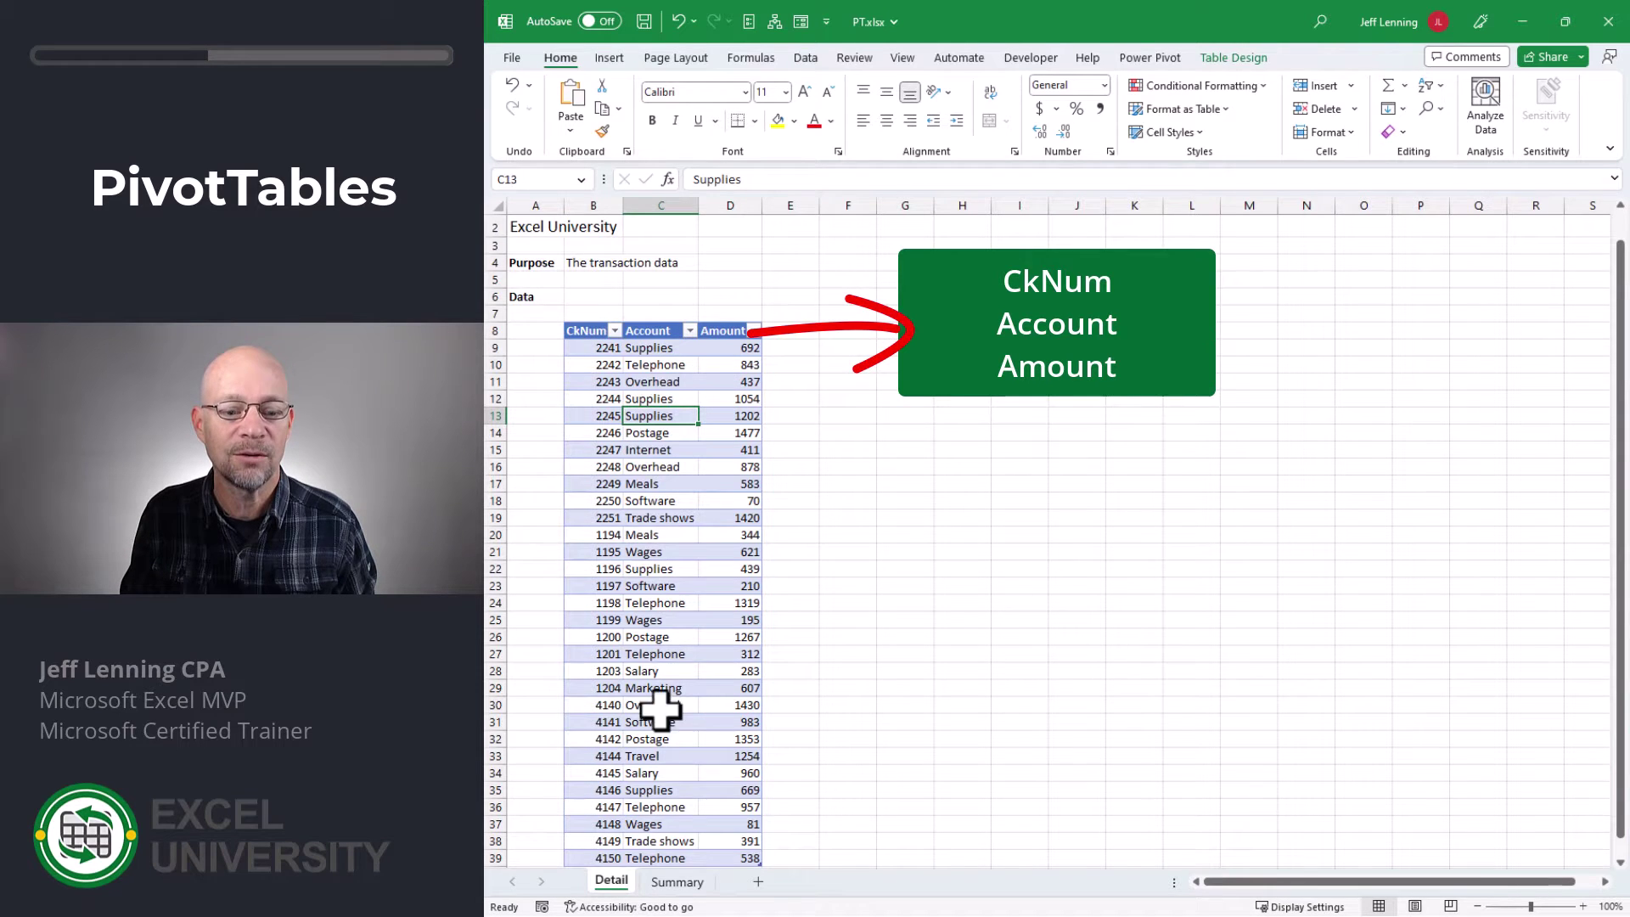
{"action": "left_click", "coordinate": [675, 883]}
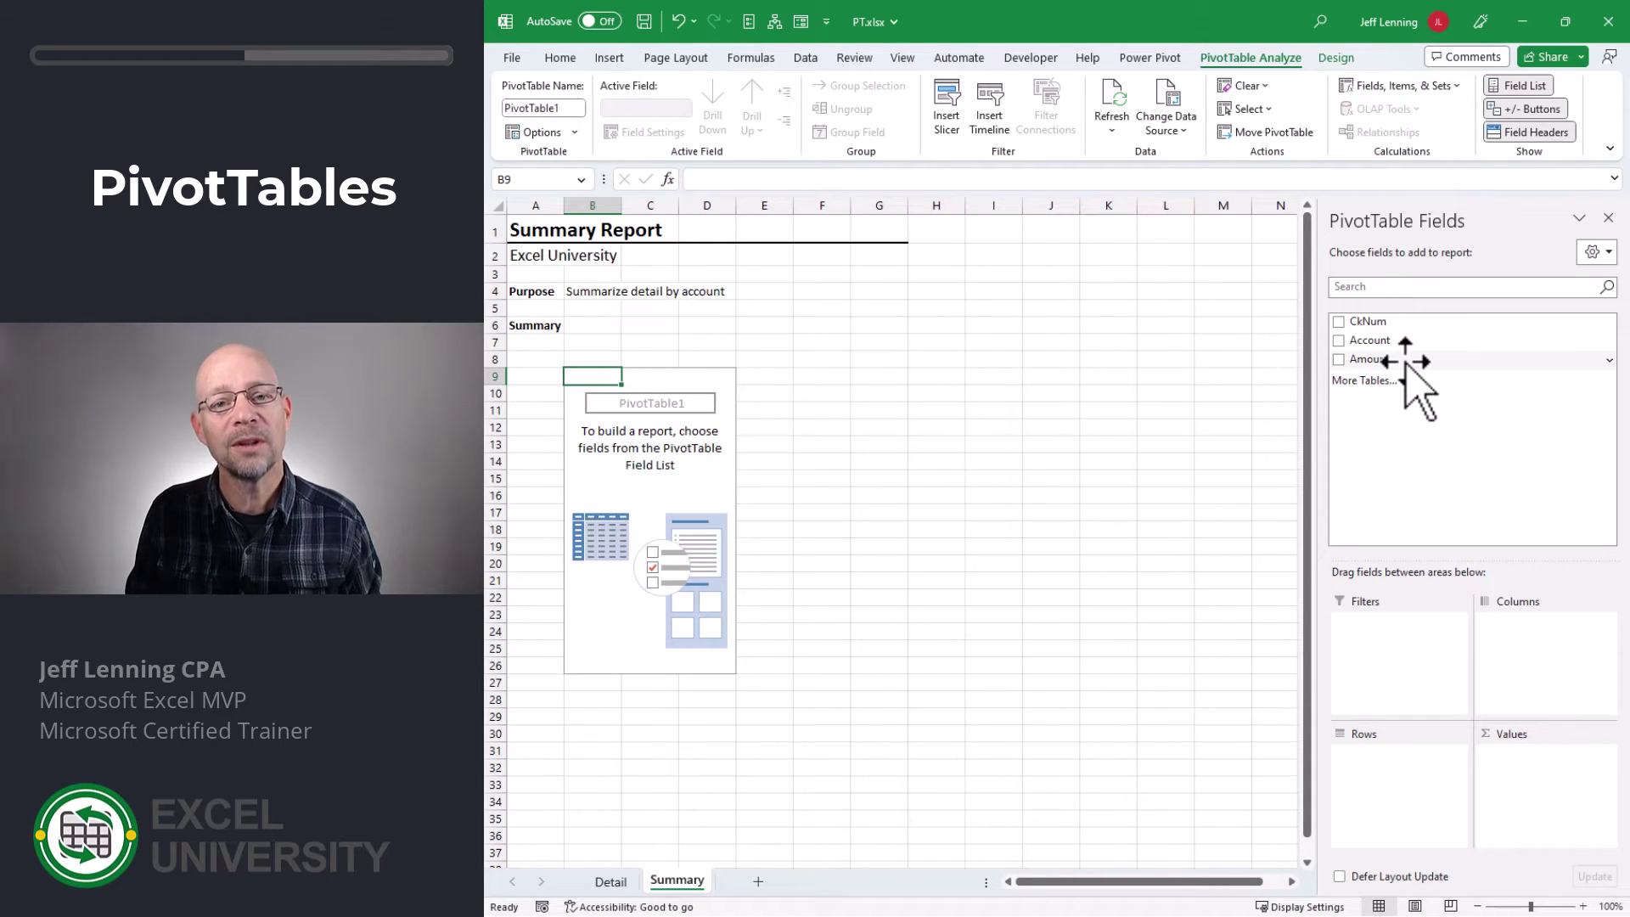
- Point out the Rows, Columns, Values and Filters areas of the PivotTable field list
{"action": "left_click_drag", "start_coordinate": [1406, 364], "coordinate": [1406, 806]}
{"action": "left_click", "coordinate": [1541, 654]}
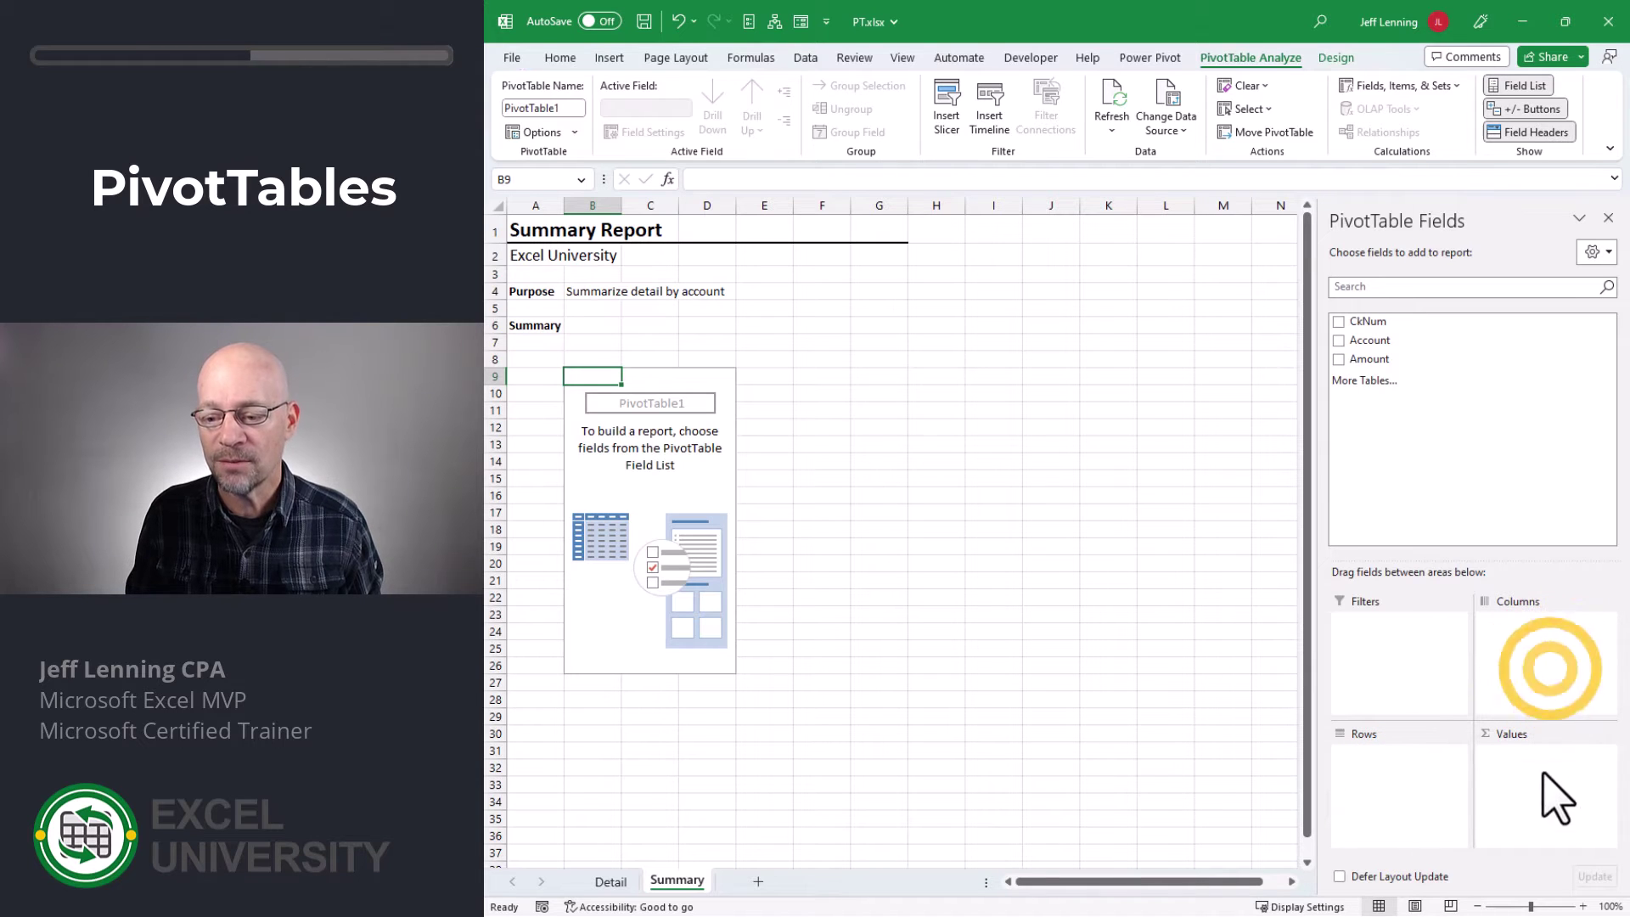
{"action": "left_click", "coordinate": [1550, 798]}
{"action": "left_click", "coordinate": [1403, 667]}
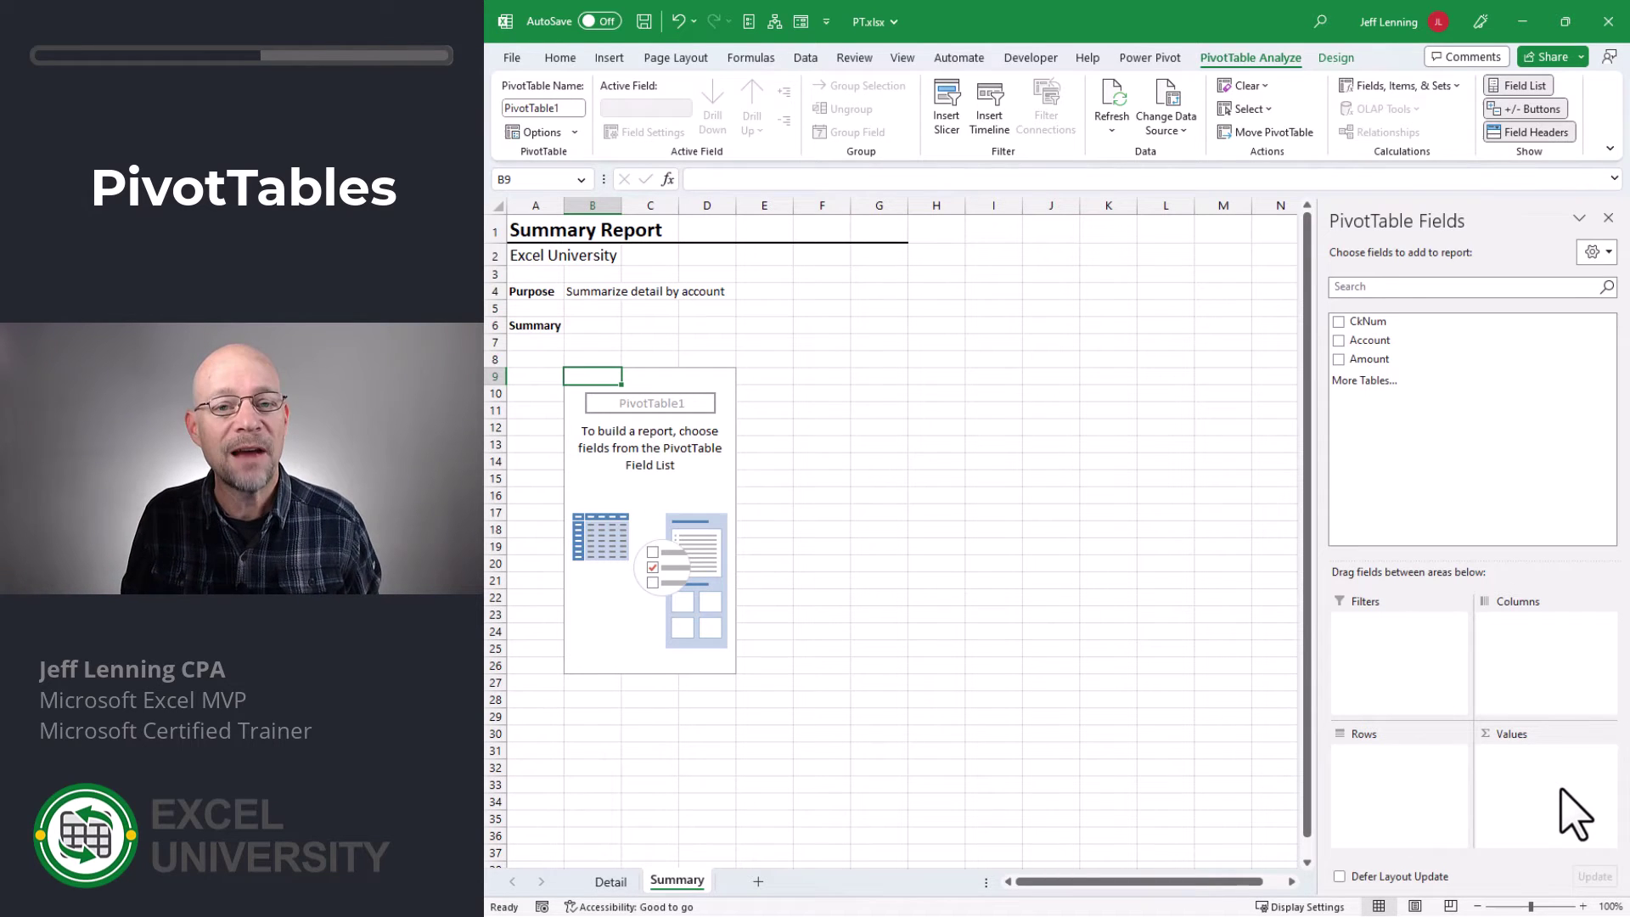
- Review the repeated account names on Detail, then add Account as the row labels
{"action": "left_click", "coordinate": [613, 881]}
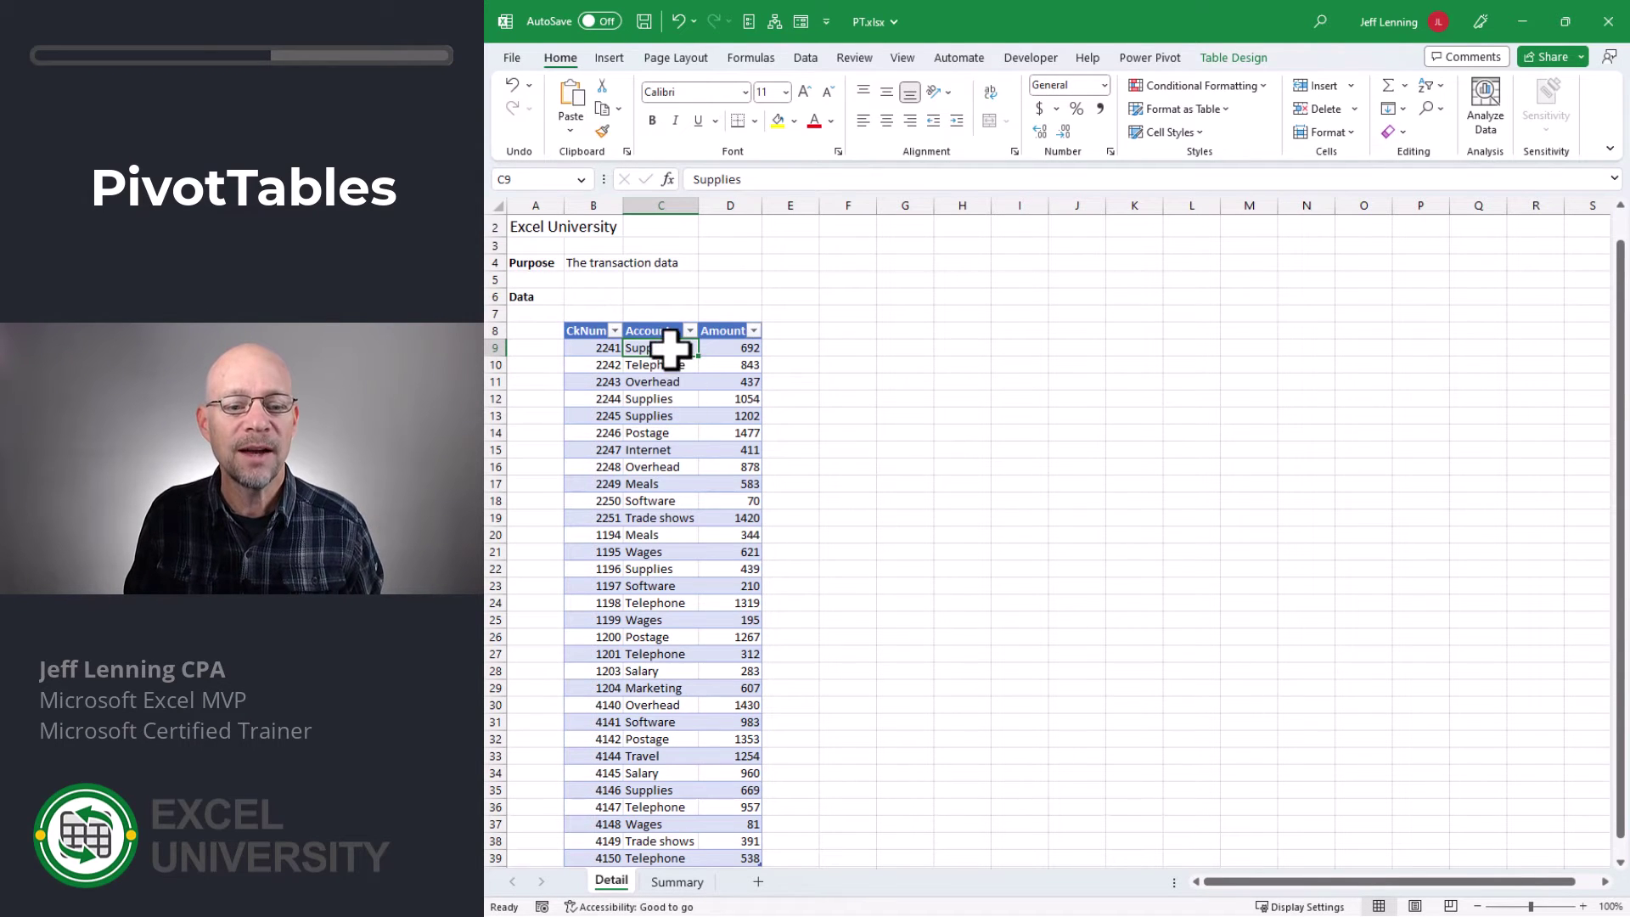
{"action": "left_click_drag", "start_coordinate": [671, 349], "coordinate": [669, 526]}
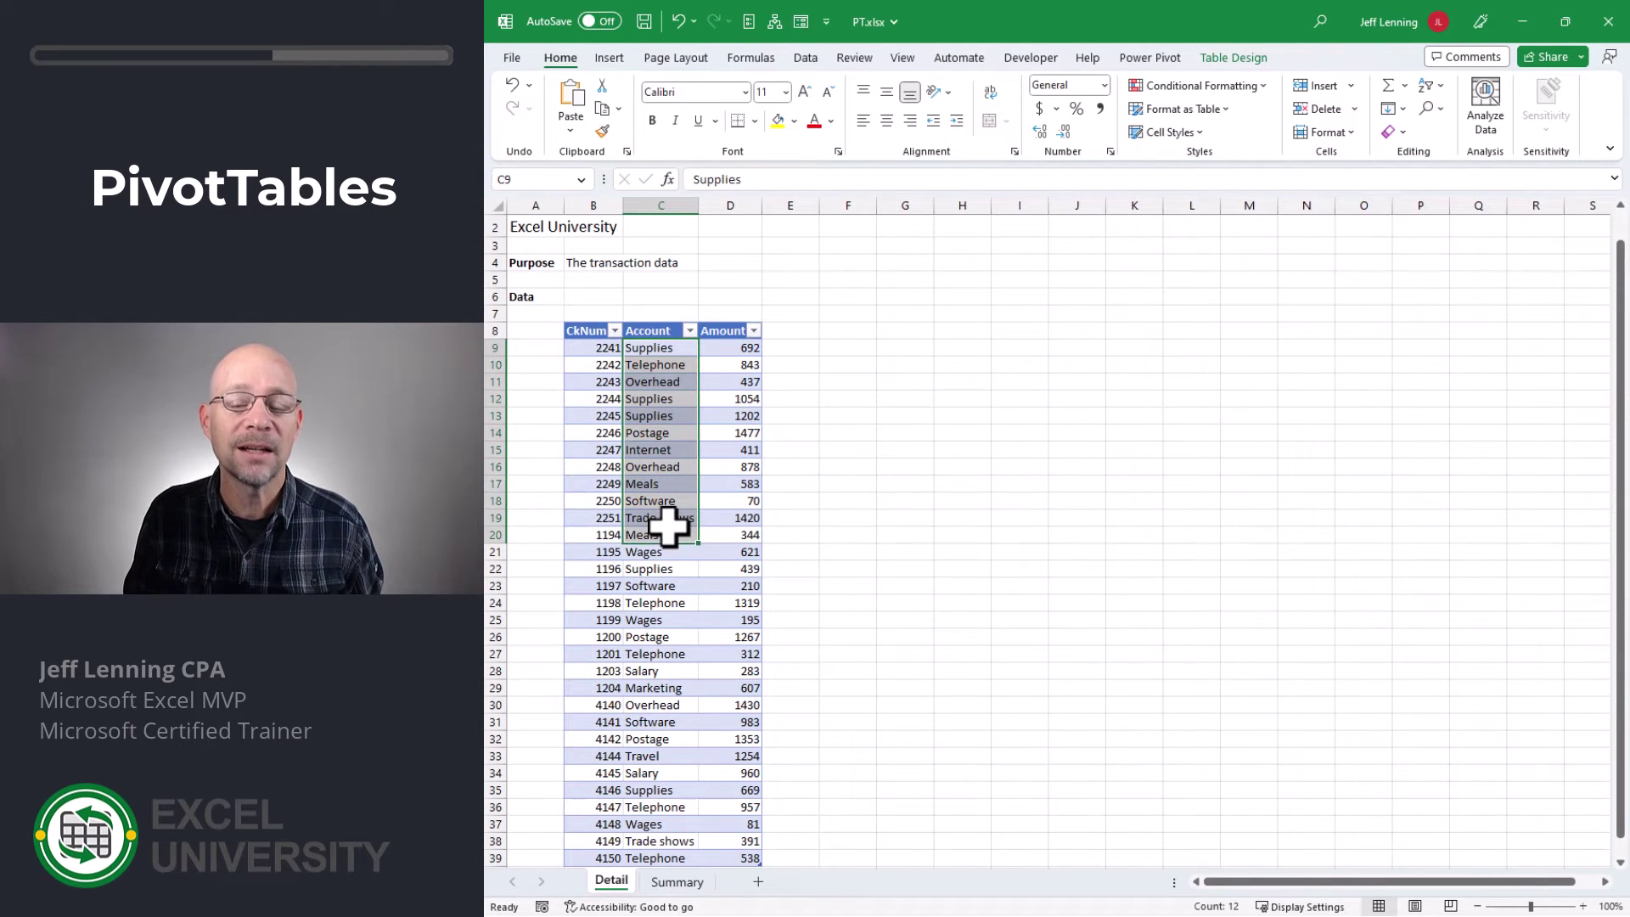
{"action": "left_click", "coordinate": [665, 344]}
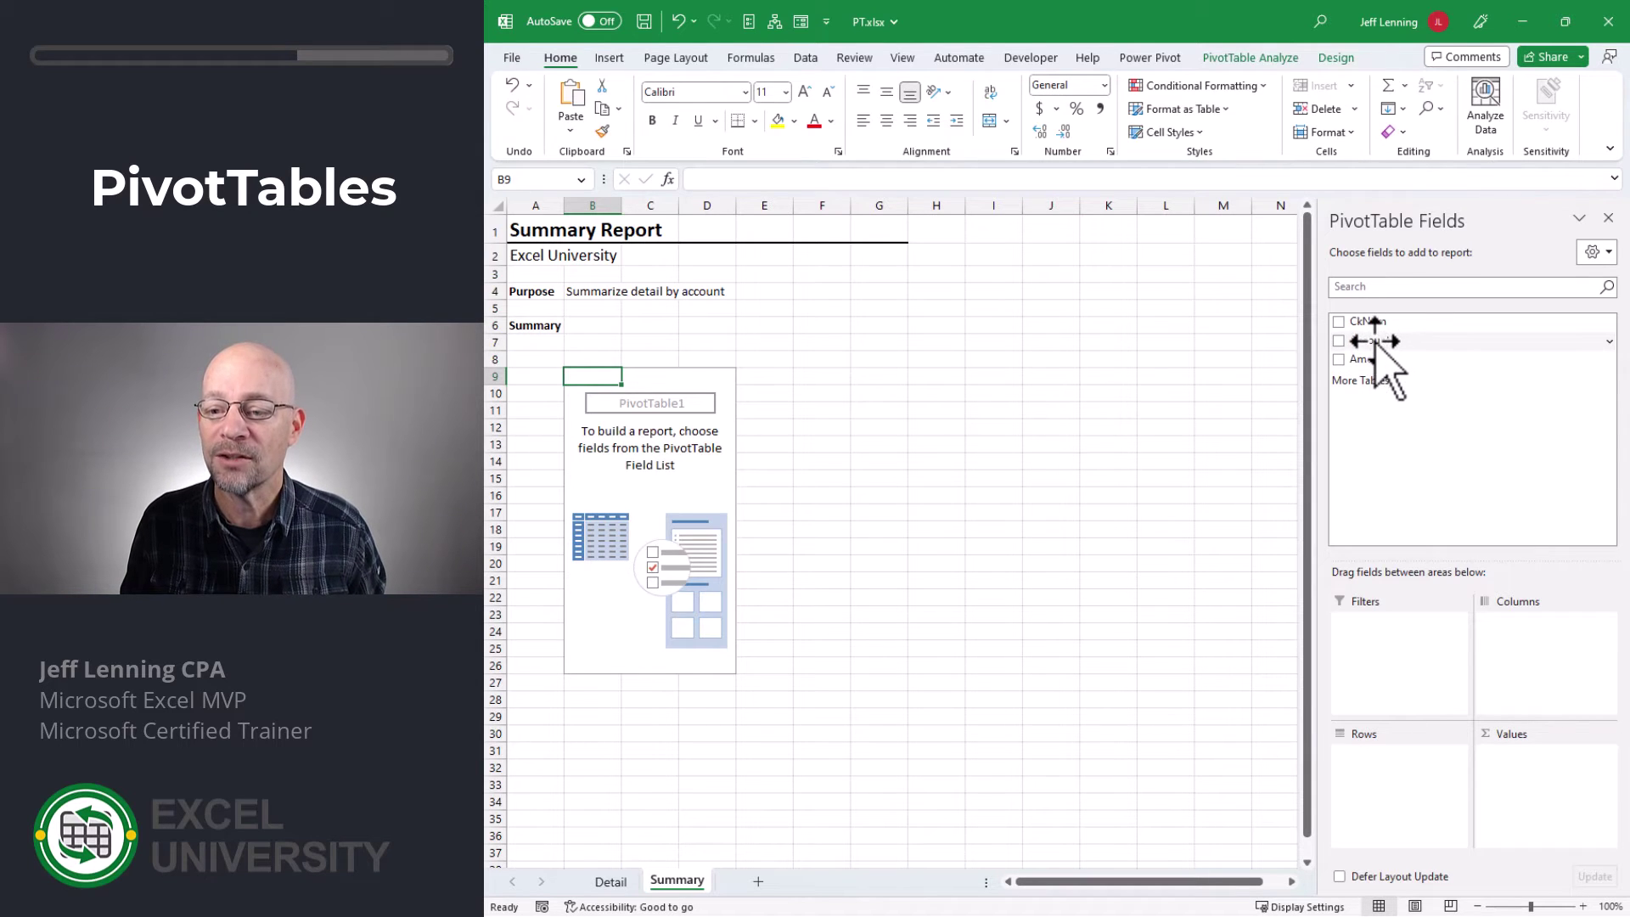
{"action": "left_click_drag", "start_coordinate": [1376, 341], "coordinate": [1414, 820]}
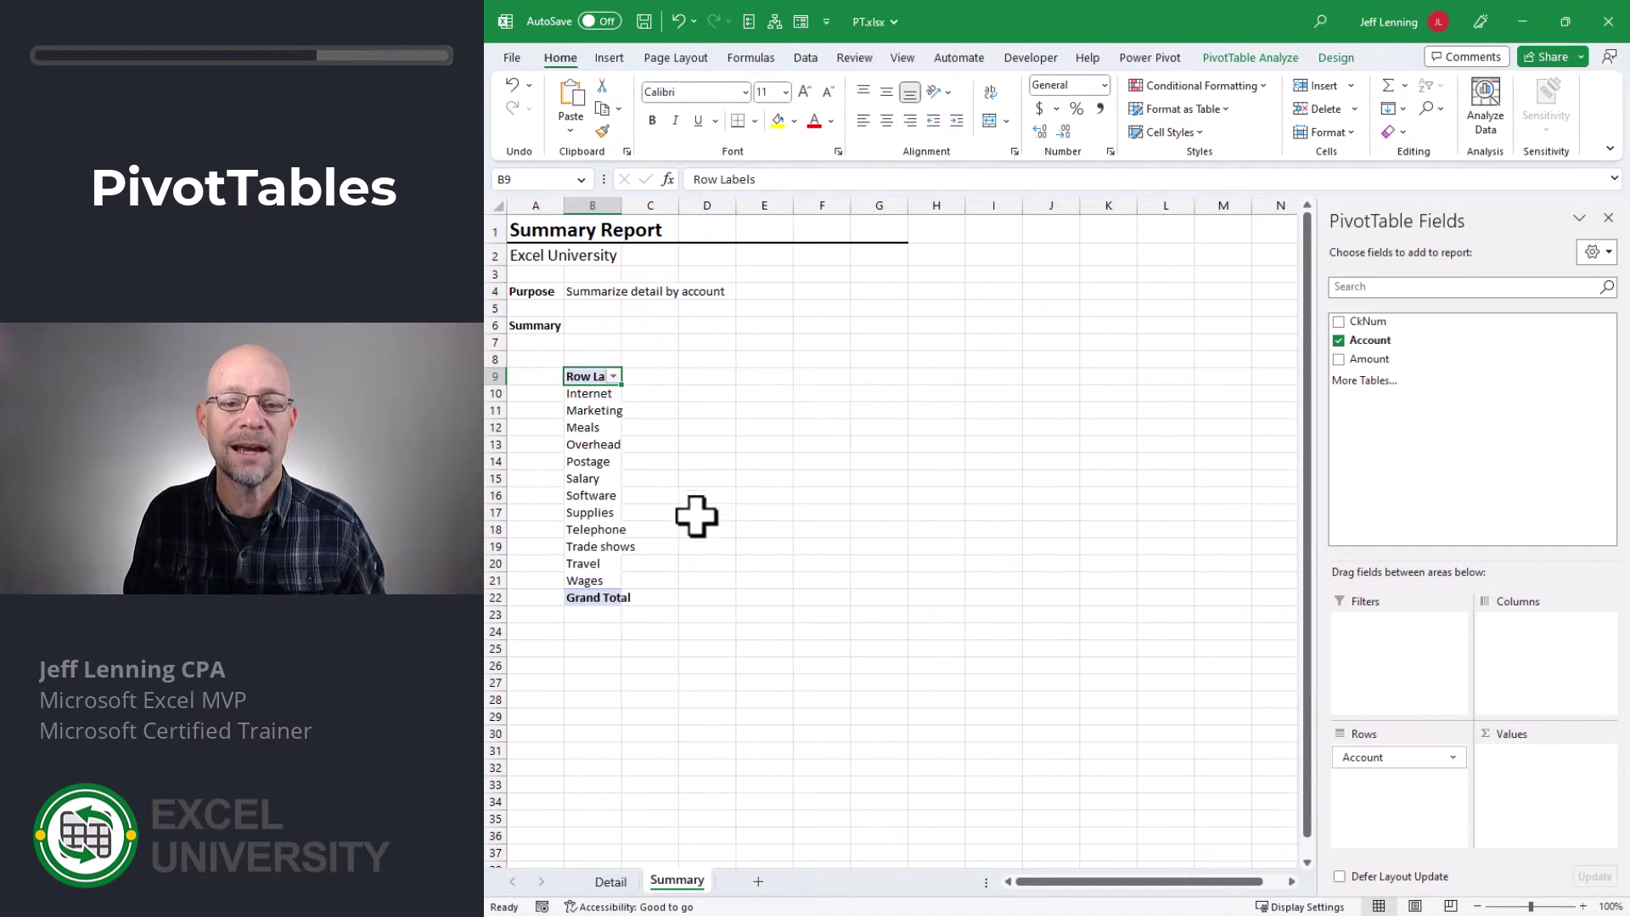
{"action": "left_click_drag", "start_coordinate": [593, 391], "coordinate": [603, 586]}
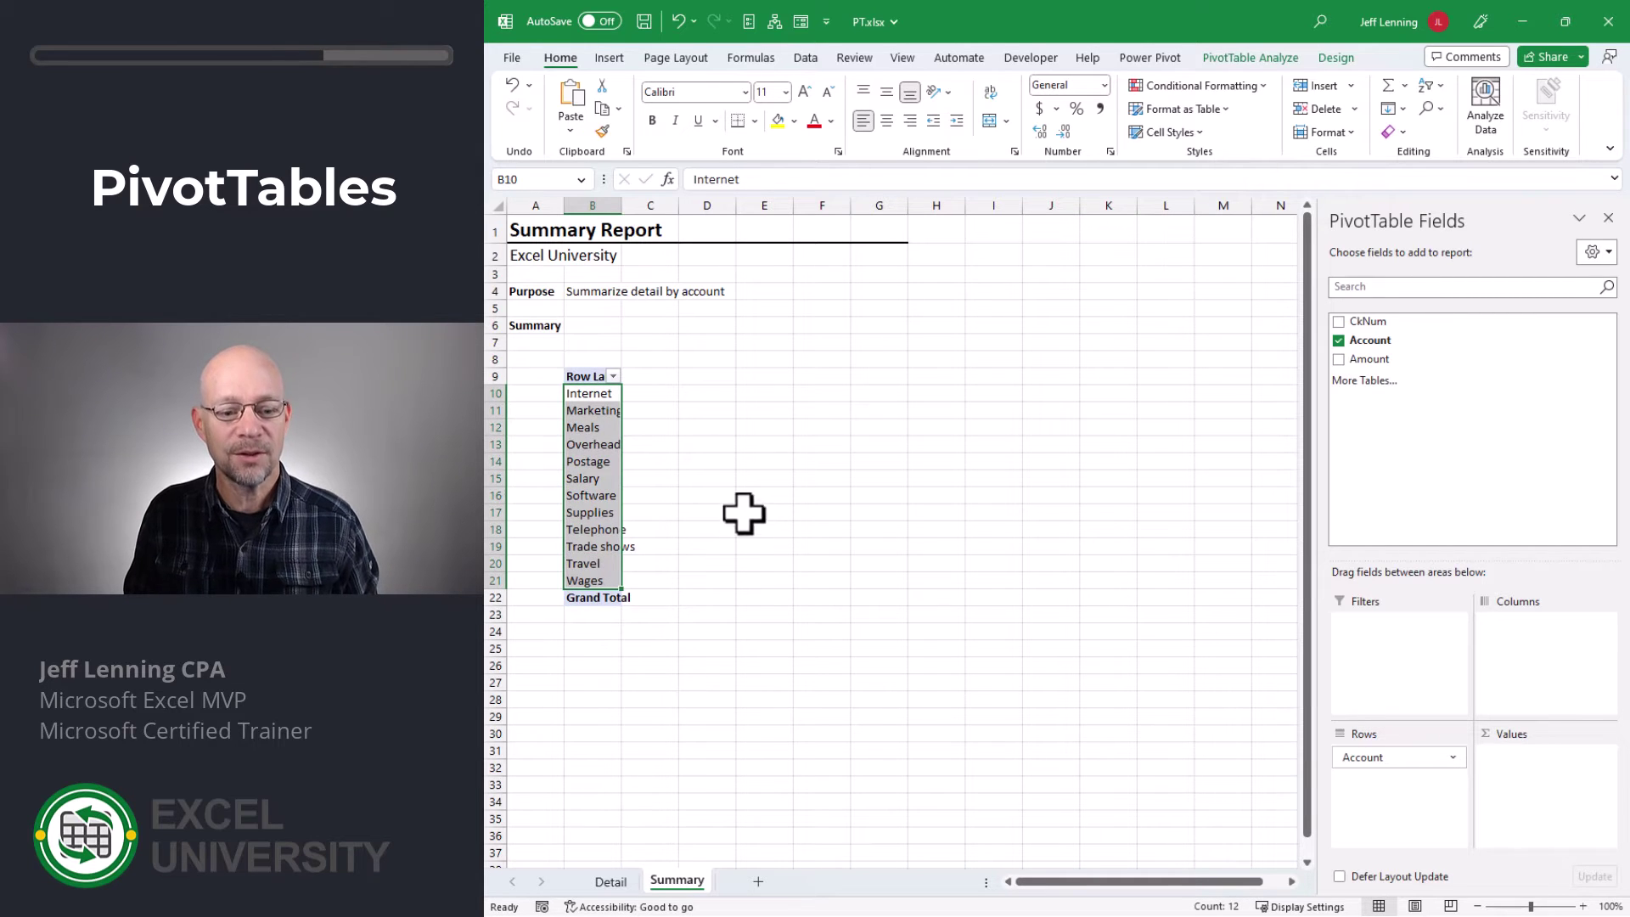
{"action": "left_click", "coordinate": [611, 882]}
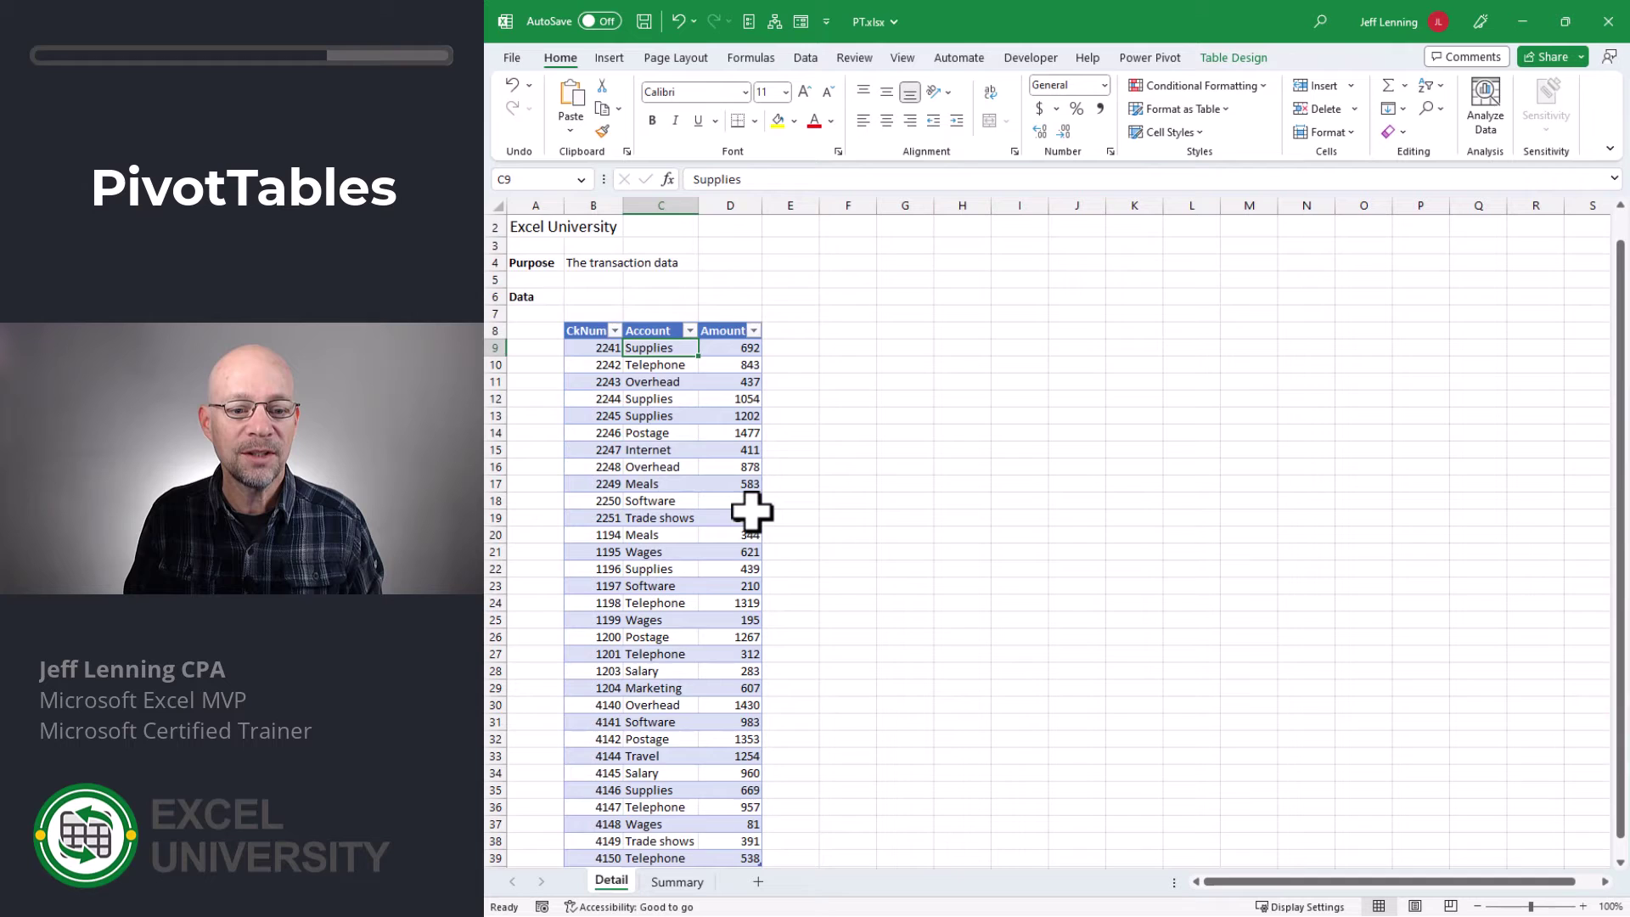
{"action": "scroll", "coordinate": [750, 509], "scroll_direction": "down", "scroll_amount": 1}
{"action": "scroll", "coordinate": [857, 690], "scroll_direction": "up", "scroll_amount": 1}
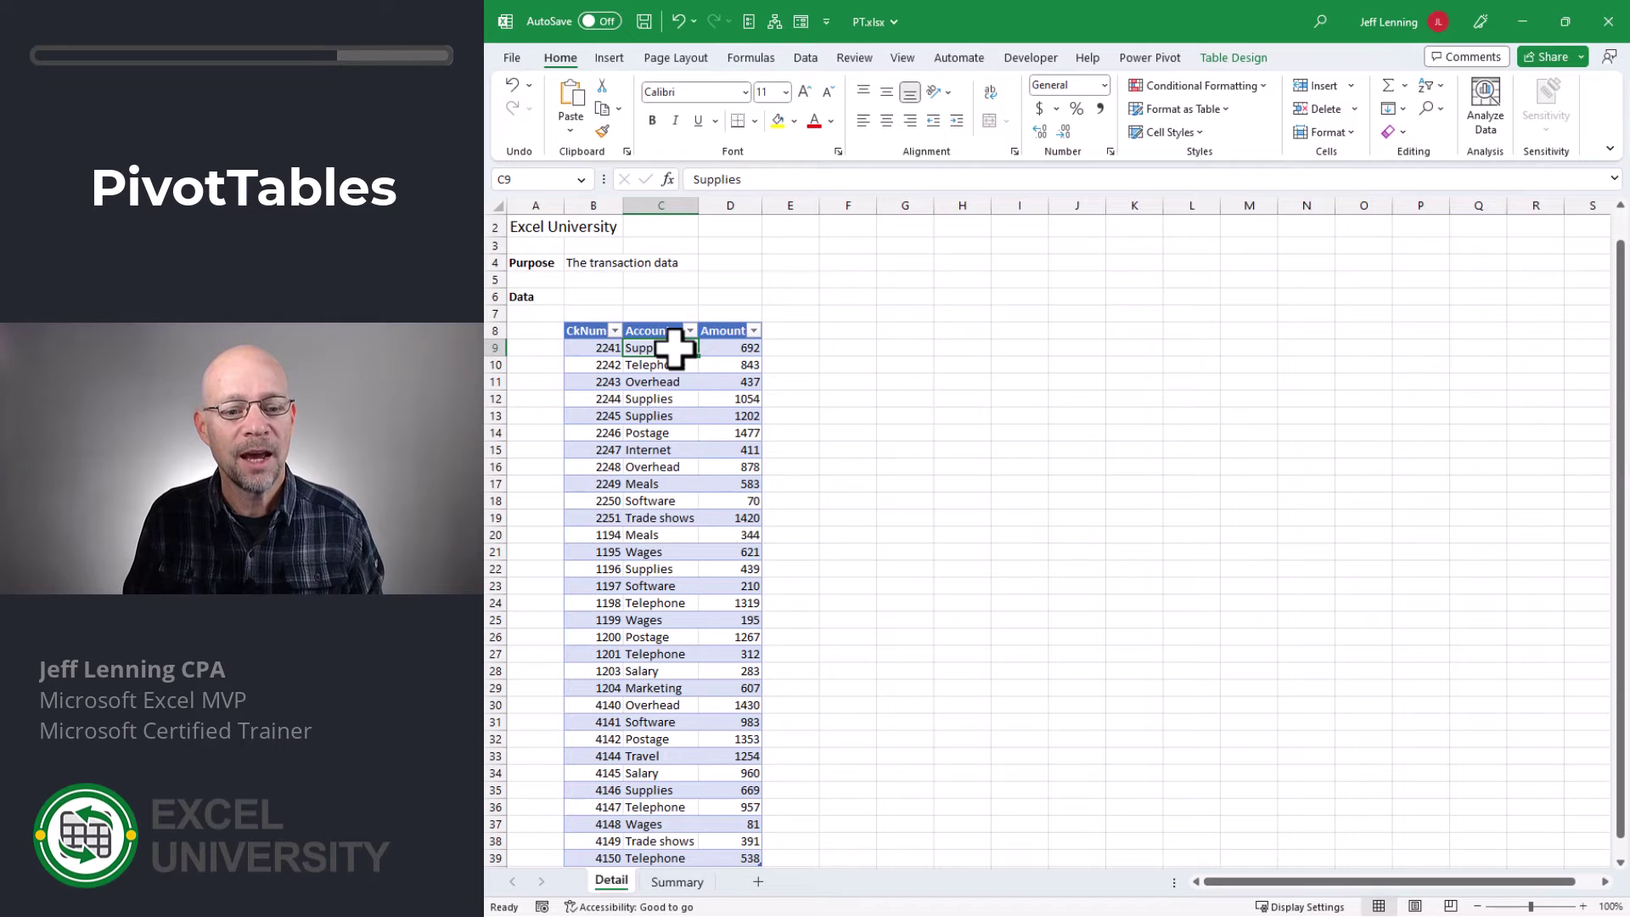
{"action": "left_click_drag", "start_coordinate": [671, 348], "coordinate": [675, 853]}
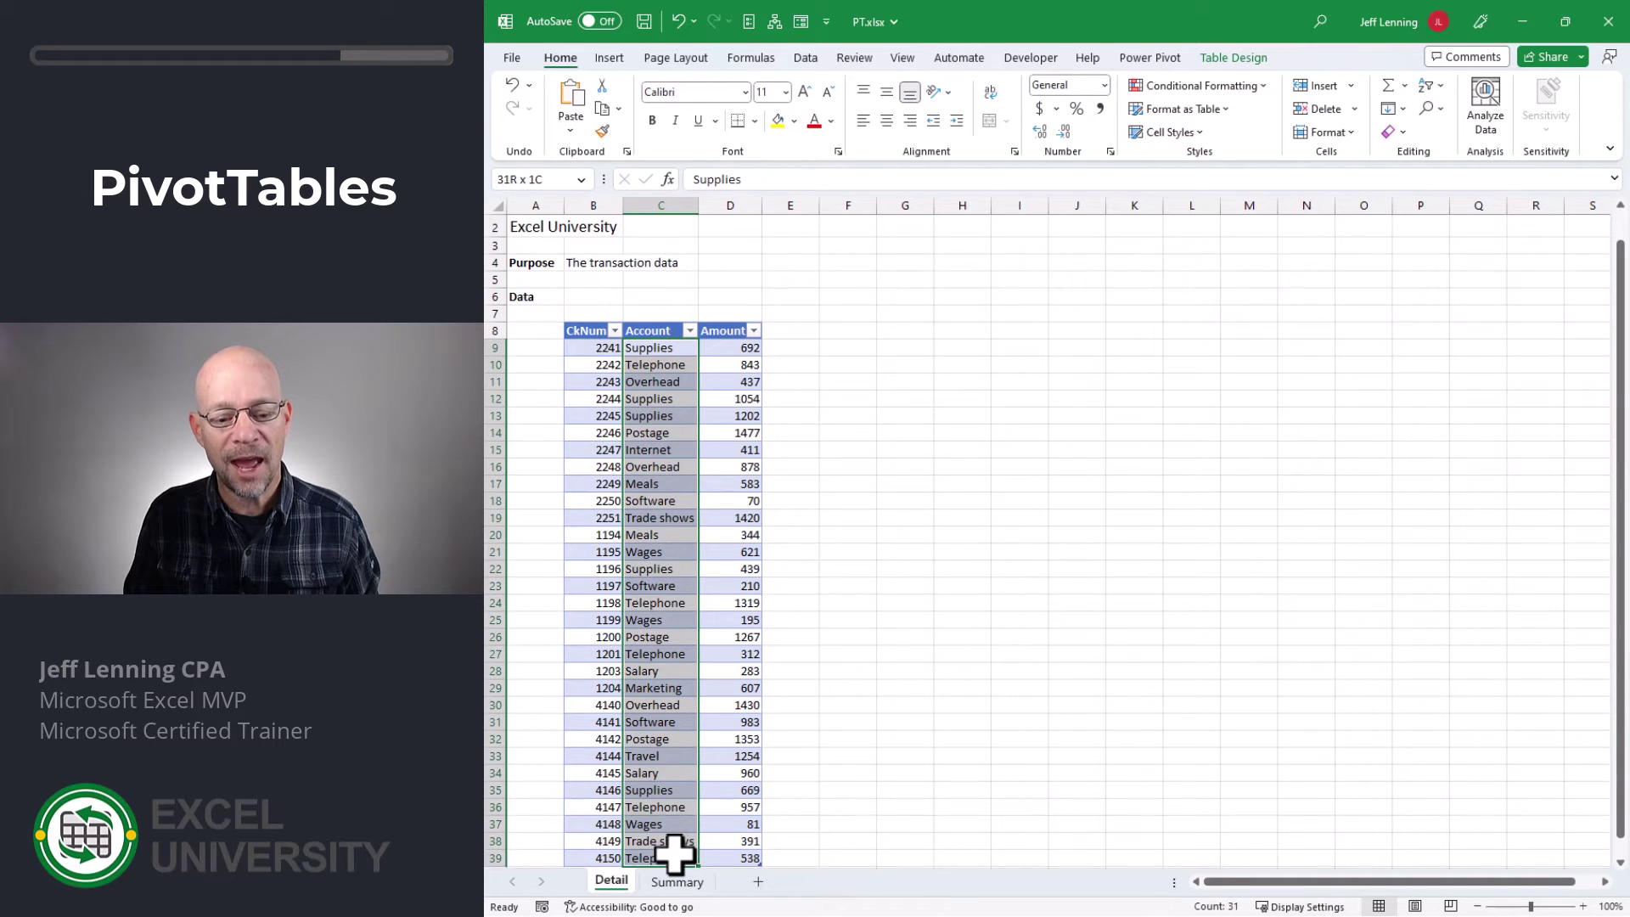
{"action": "left_click", "coordinate": [675, 350]}
{"action": "left_click", "coordinate": [671, 883]}
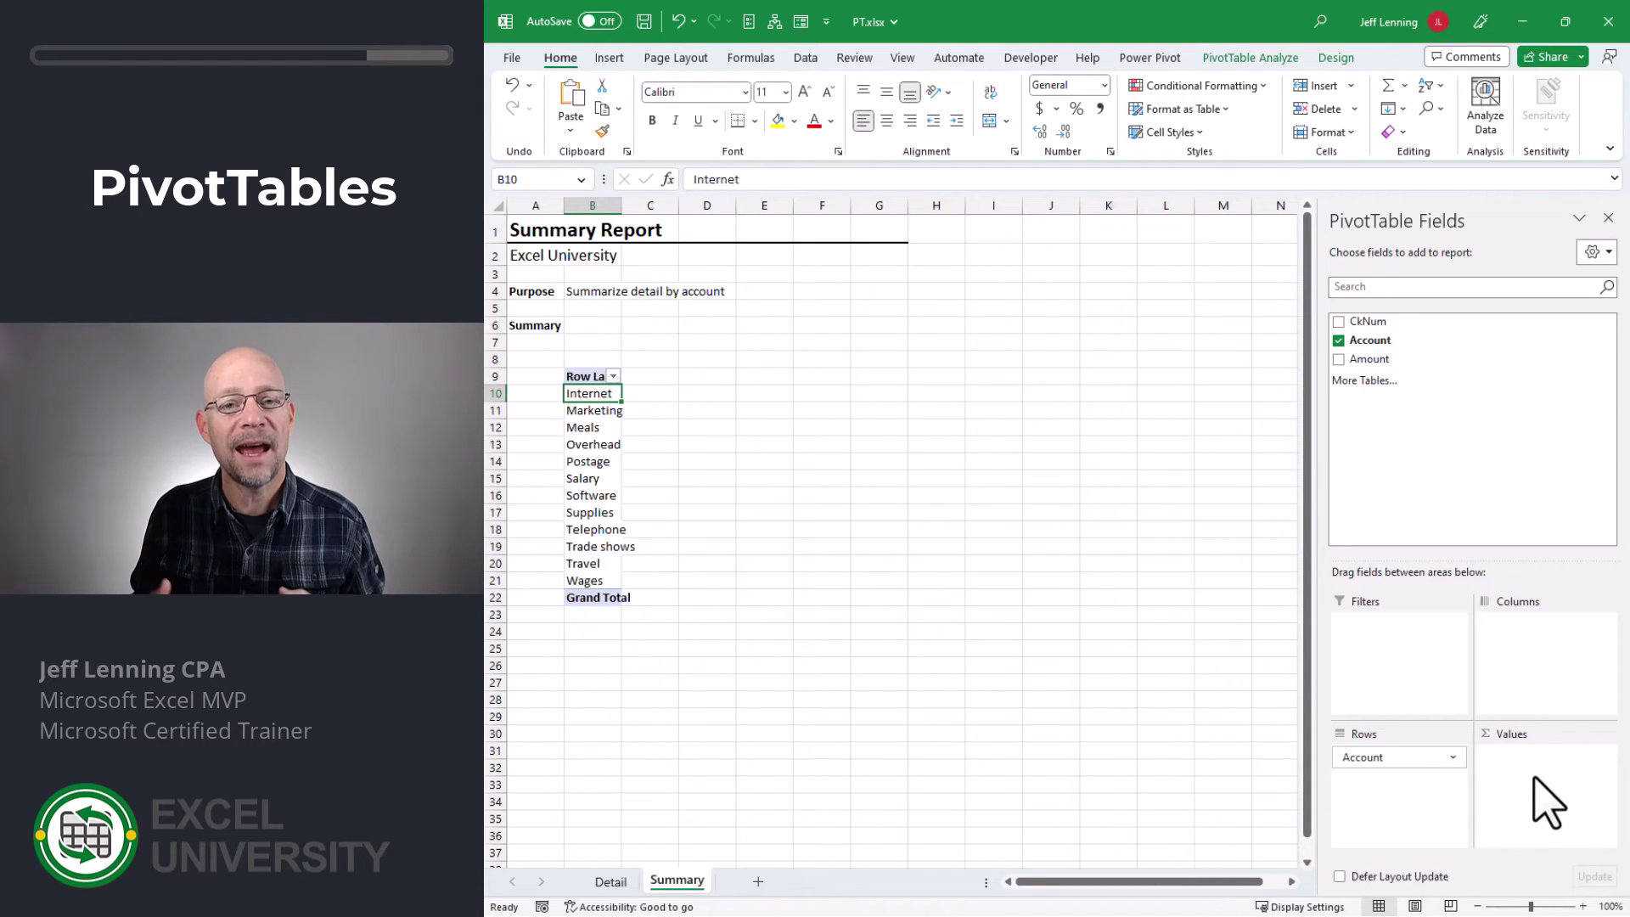
{"action": "left_click", "coordinate": [611, 881]}
{"action": "mouse_move", "coordinate": [746, 349]}
{"action": "left_mouse_down"}
{"action": "mouse_move", "coordinate": [738, 507]}
{"action": "mouse_move", "coordinate": [730, 348]}
{"action": "left_mouse_up"}
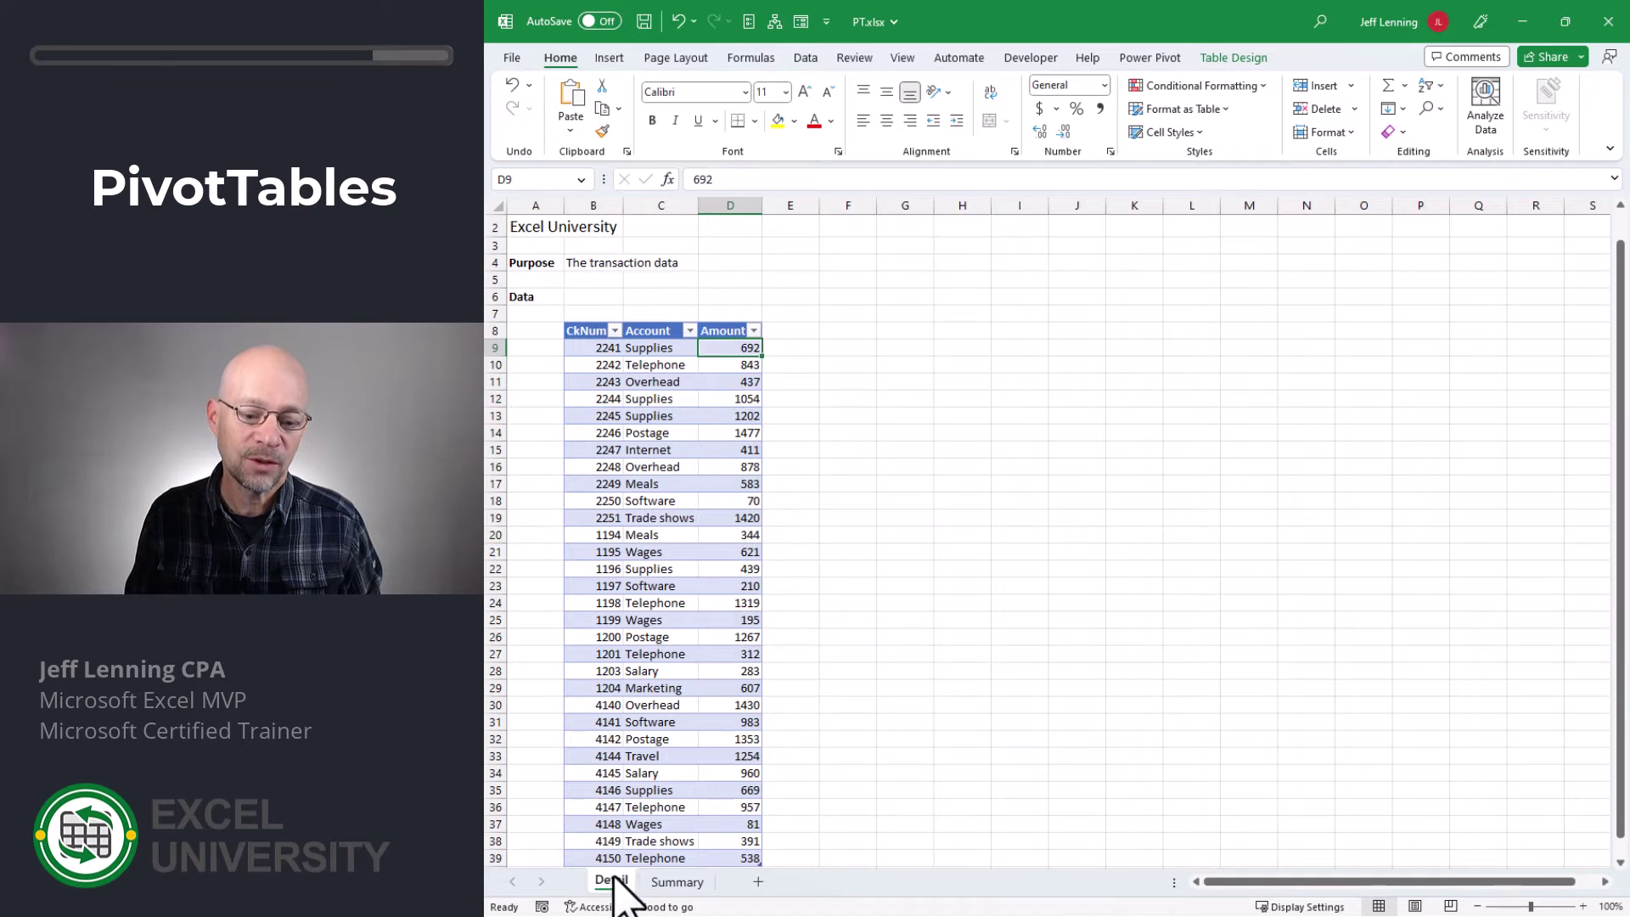
{"action": "left_click", "coordinate": [677, 882]}
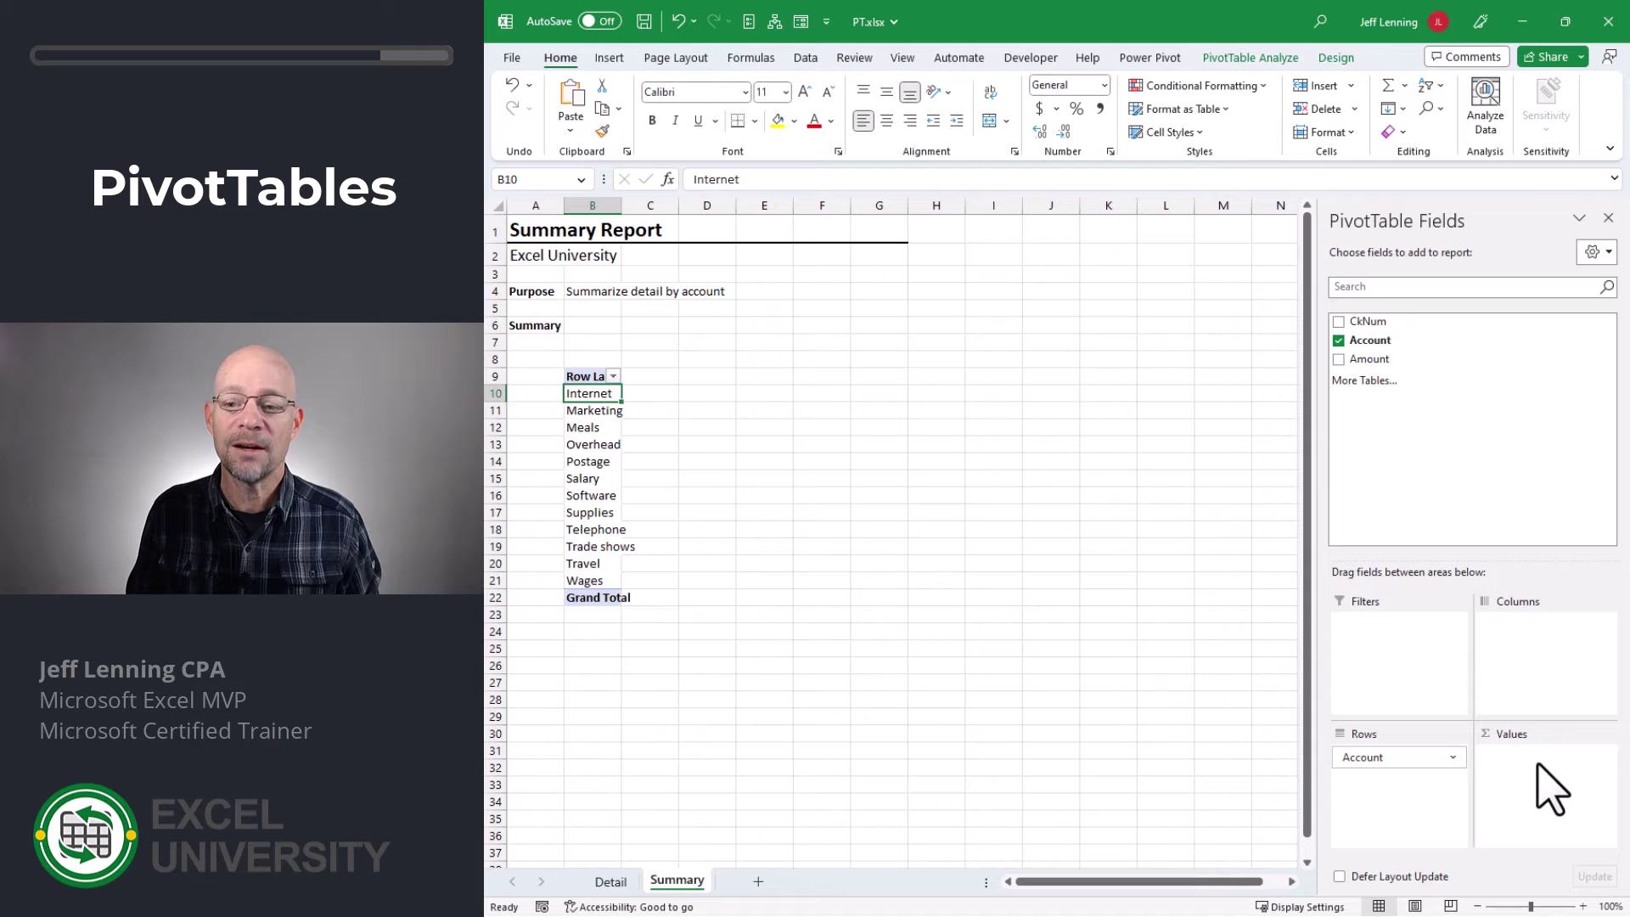
- Add Sum of Amount per account and widen columns B and C to fit
{"action": "left_click_drag", "start_coordinate": [1369, 359], "coordinate": [1527, 777]}
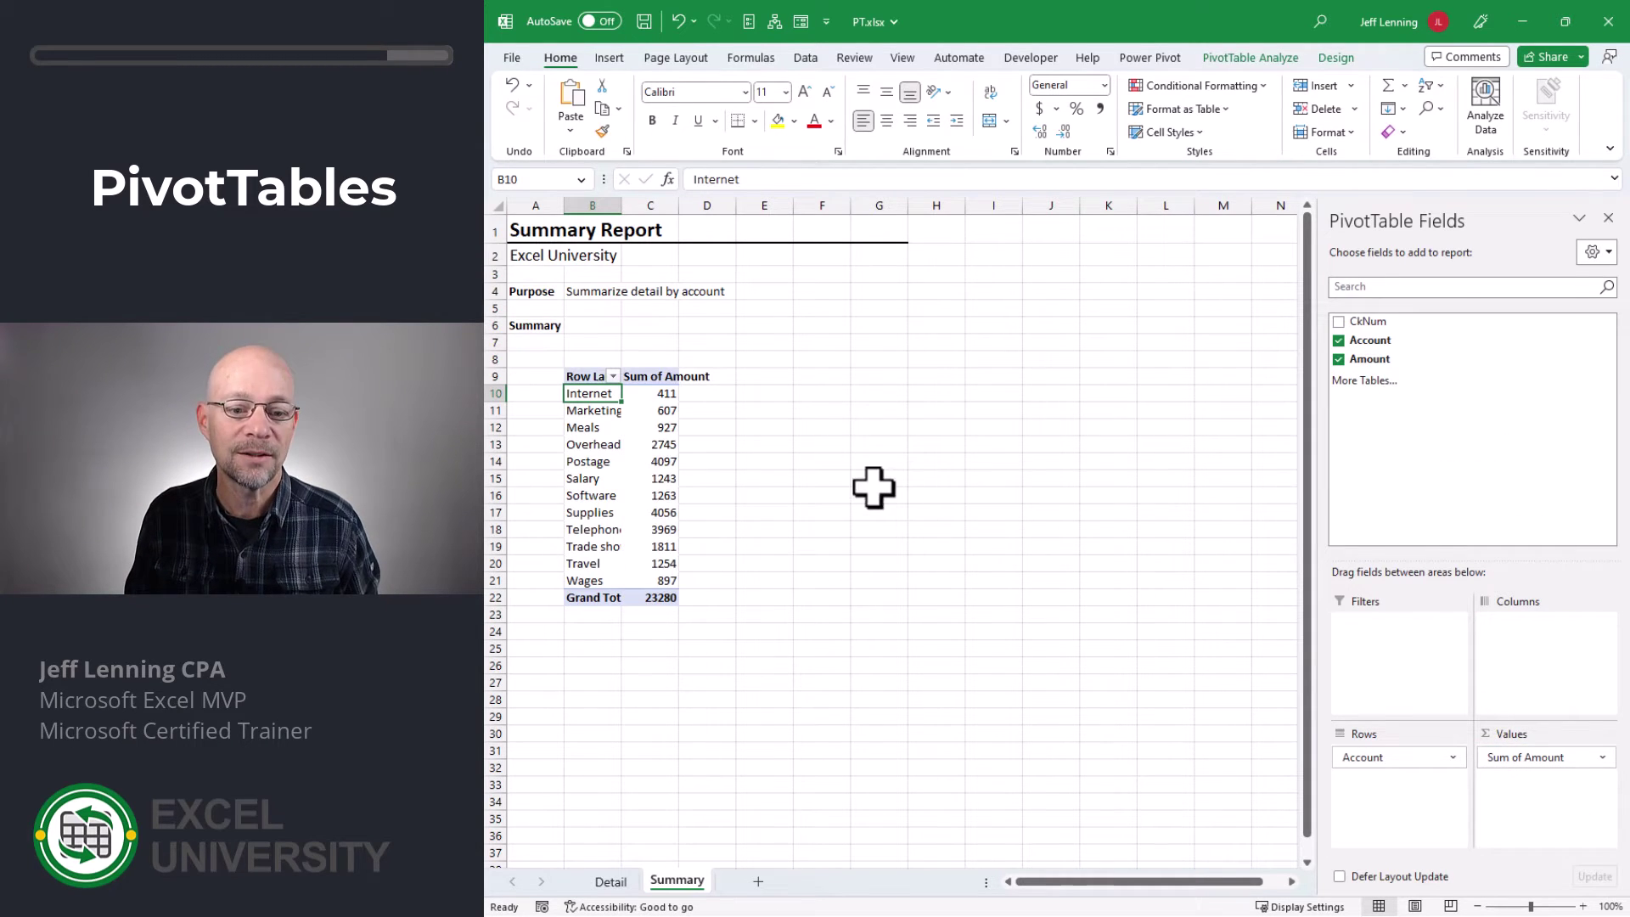
{"action": "left_click", "coordinate": [806, 58]}
{"action": "left_click_drag", "start_coordinate": [622, 206], "coordinate": [750, 207]}
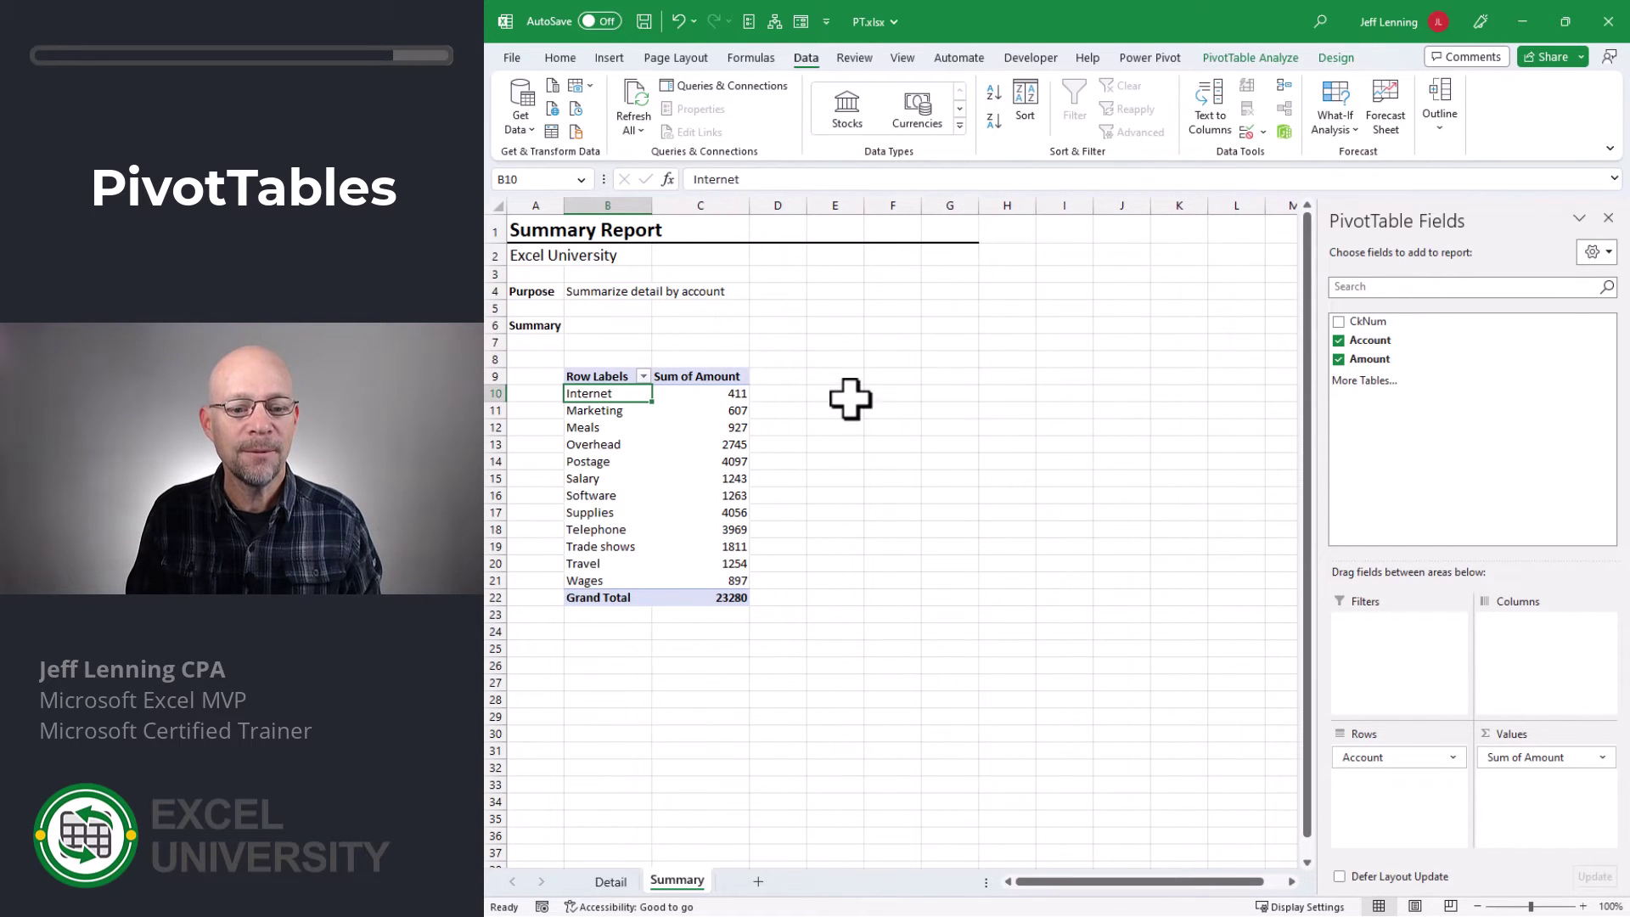
{"action": "left_click", "coordinate": [714, 393]}
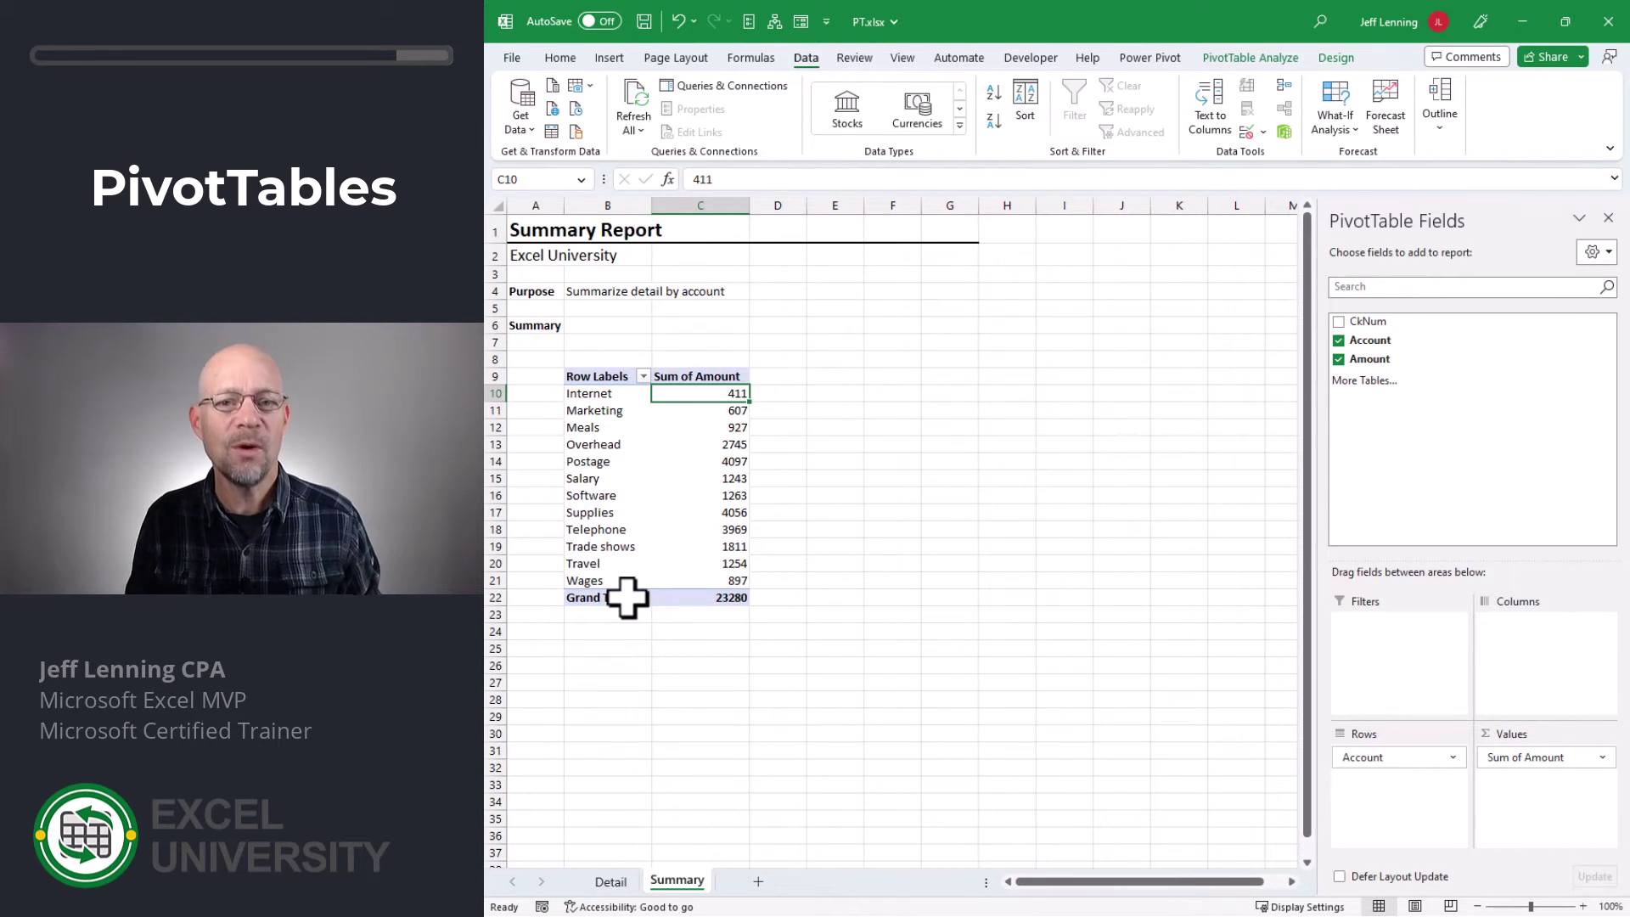
{"action": "left_click", "coordinate": [619, 393]}
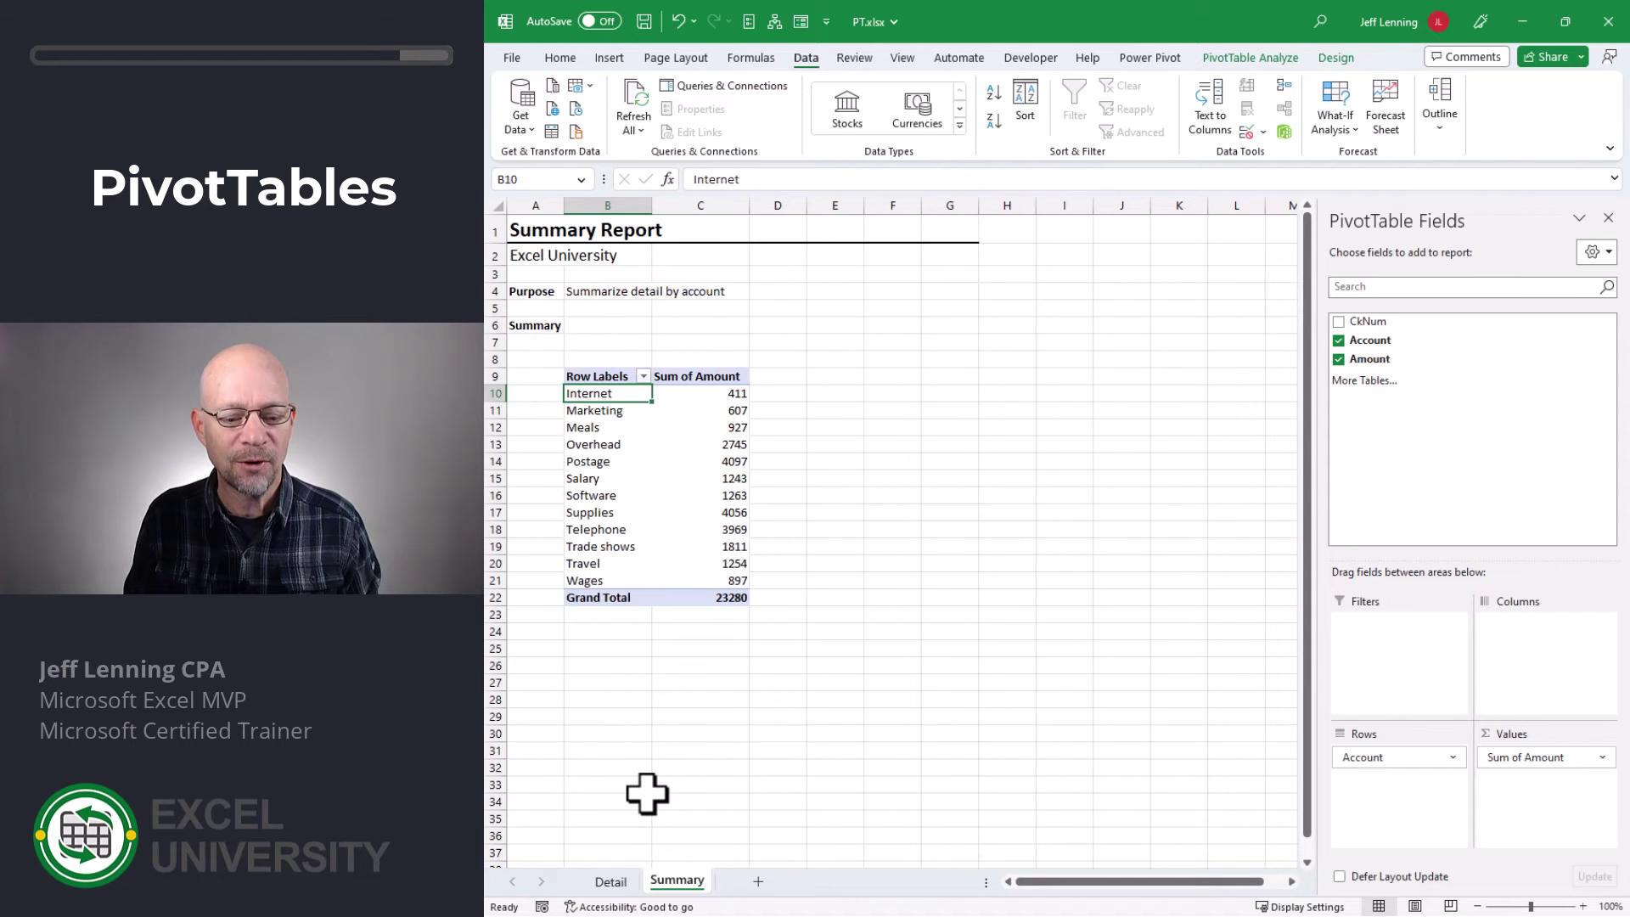
{"action": "left_click", "coordinate": [728, 393]}
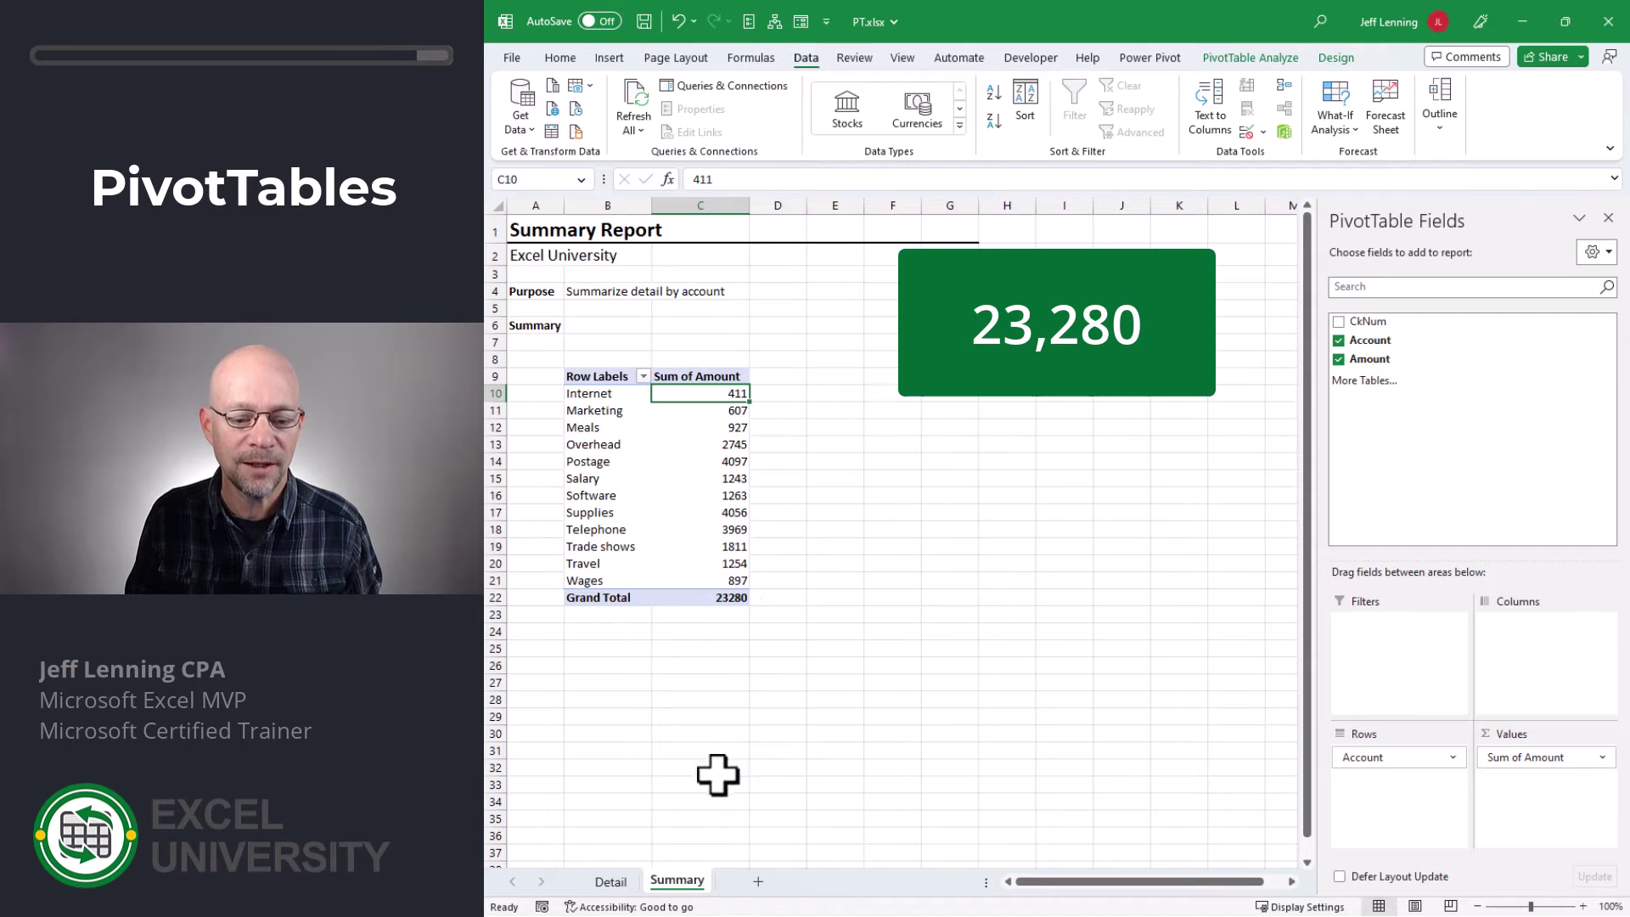
- Switch to the Detail sheet and scroll through its transactions
{"action": "left_click", "coordinate": [624, 883]}
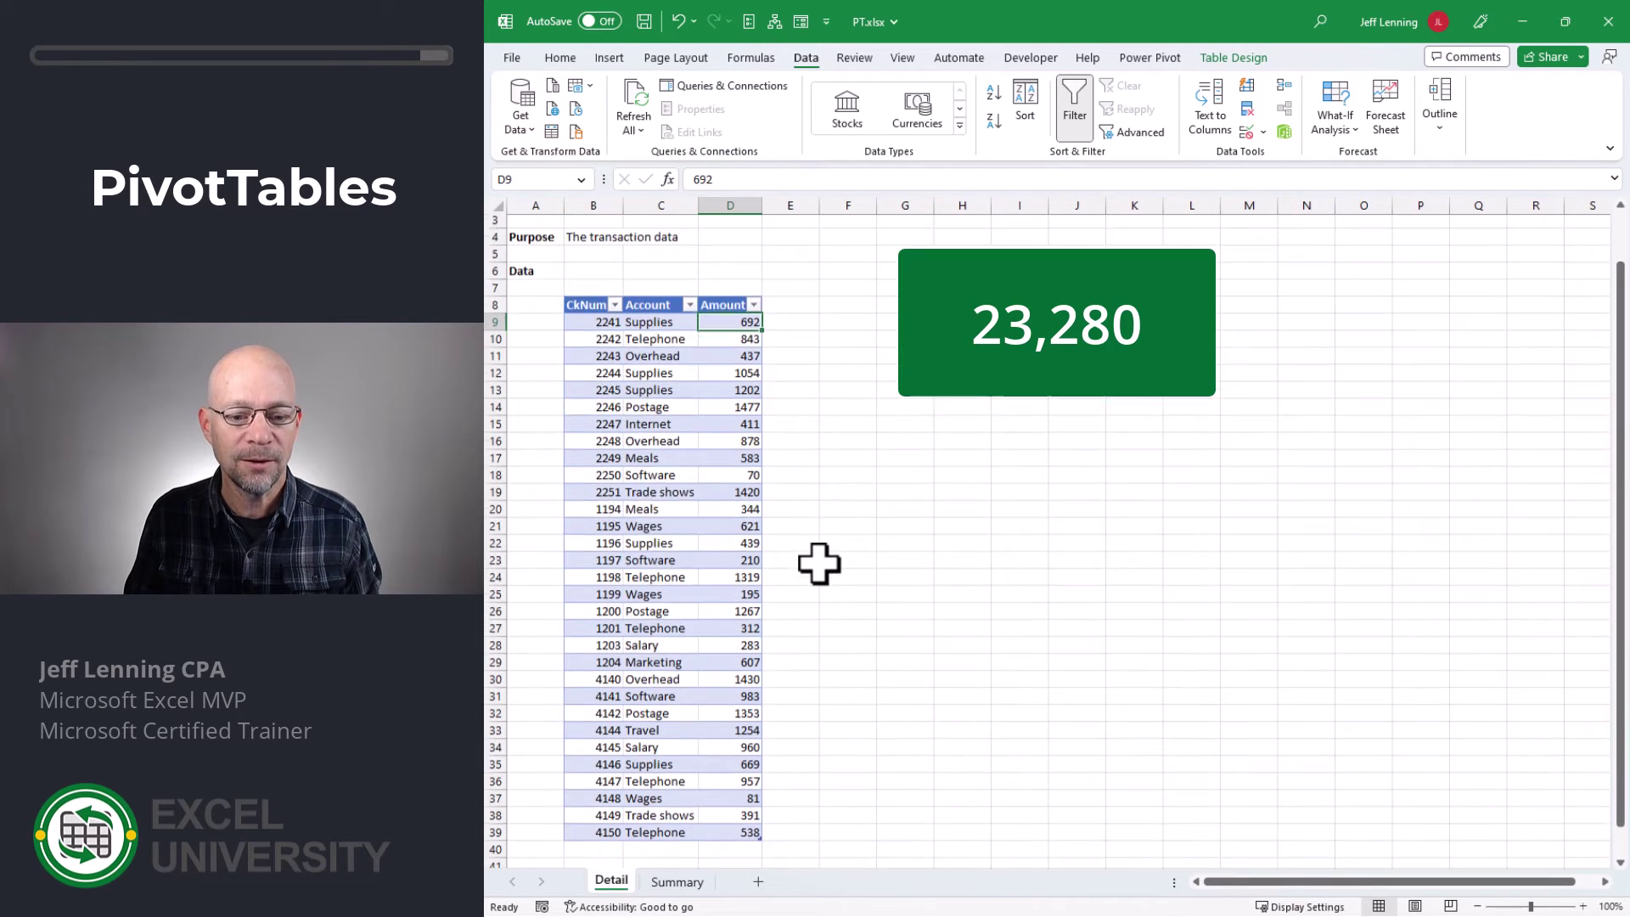
{"action": "scroll", "coordinate": [790, 546], "scroll_direction": "down", "scroll_amount": 2}
{"action": "scroll", "coordinate": [789, 532], "scroll_direction": "up", "scroll_amount": 1}
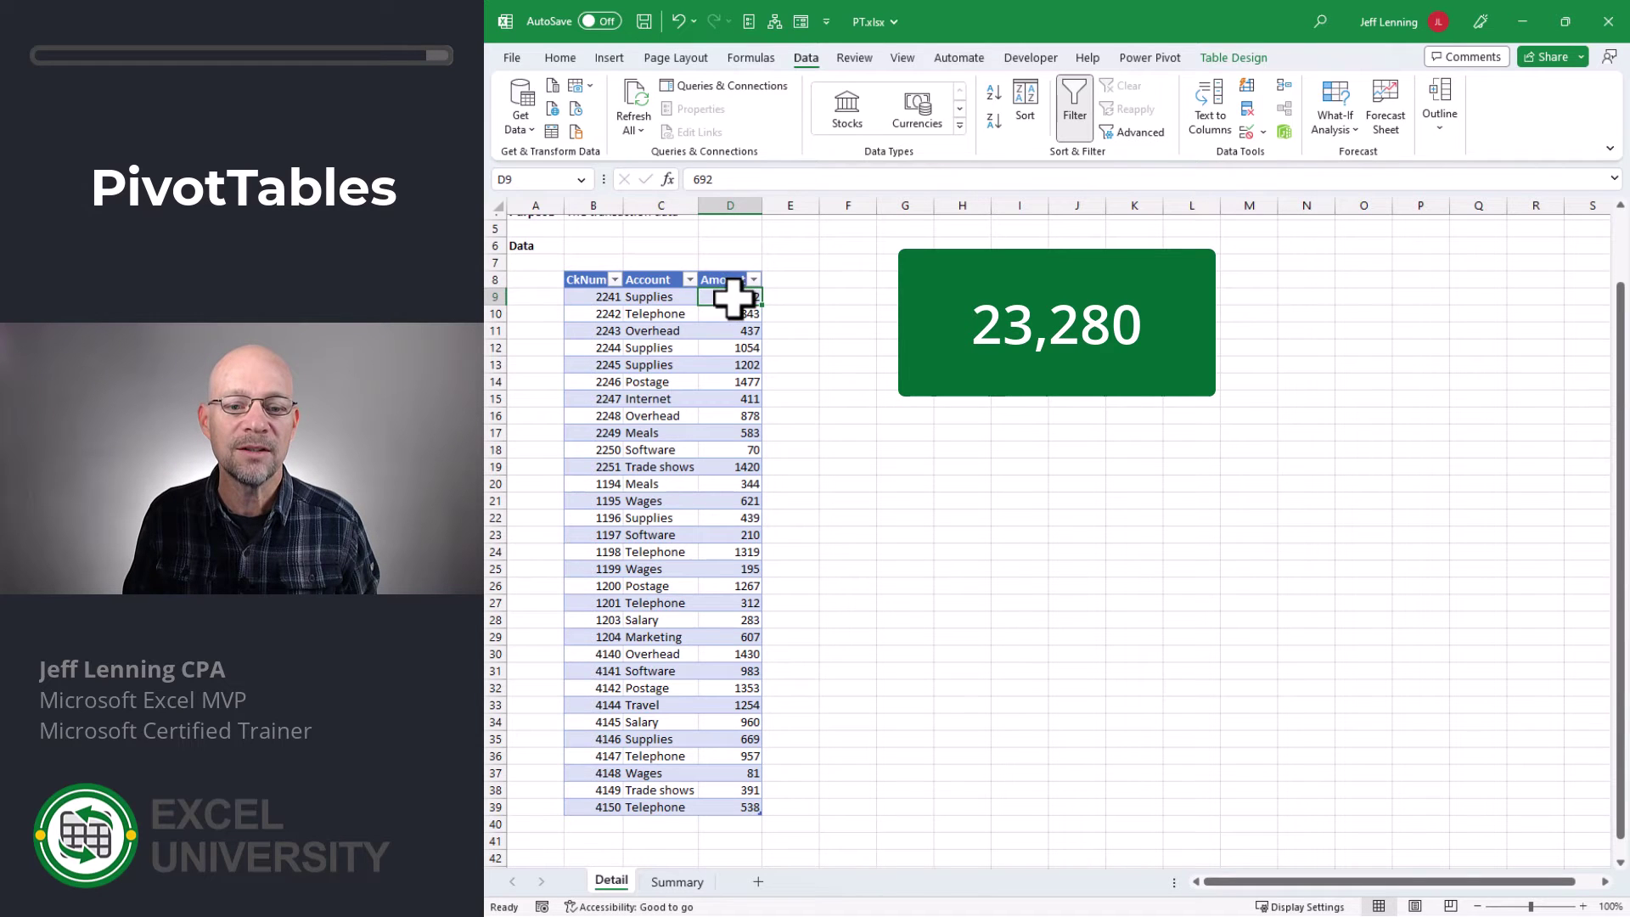
- Turn on the Detail table's Total Row showing 23280, then return to Summary
{"action": "left_click", "coordinate": [732, 348]}
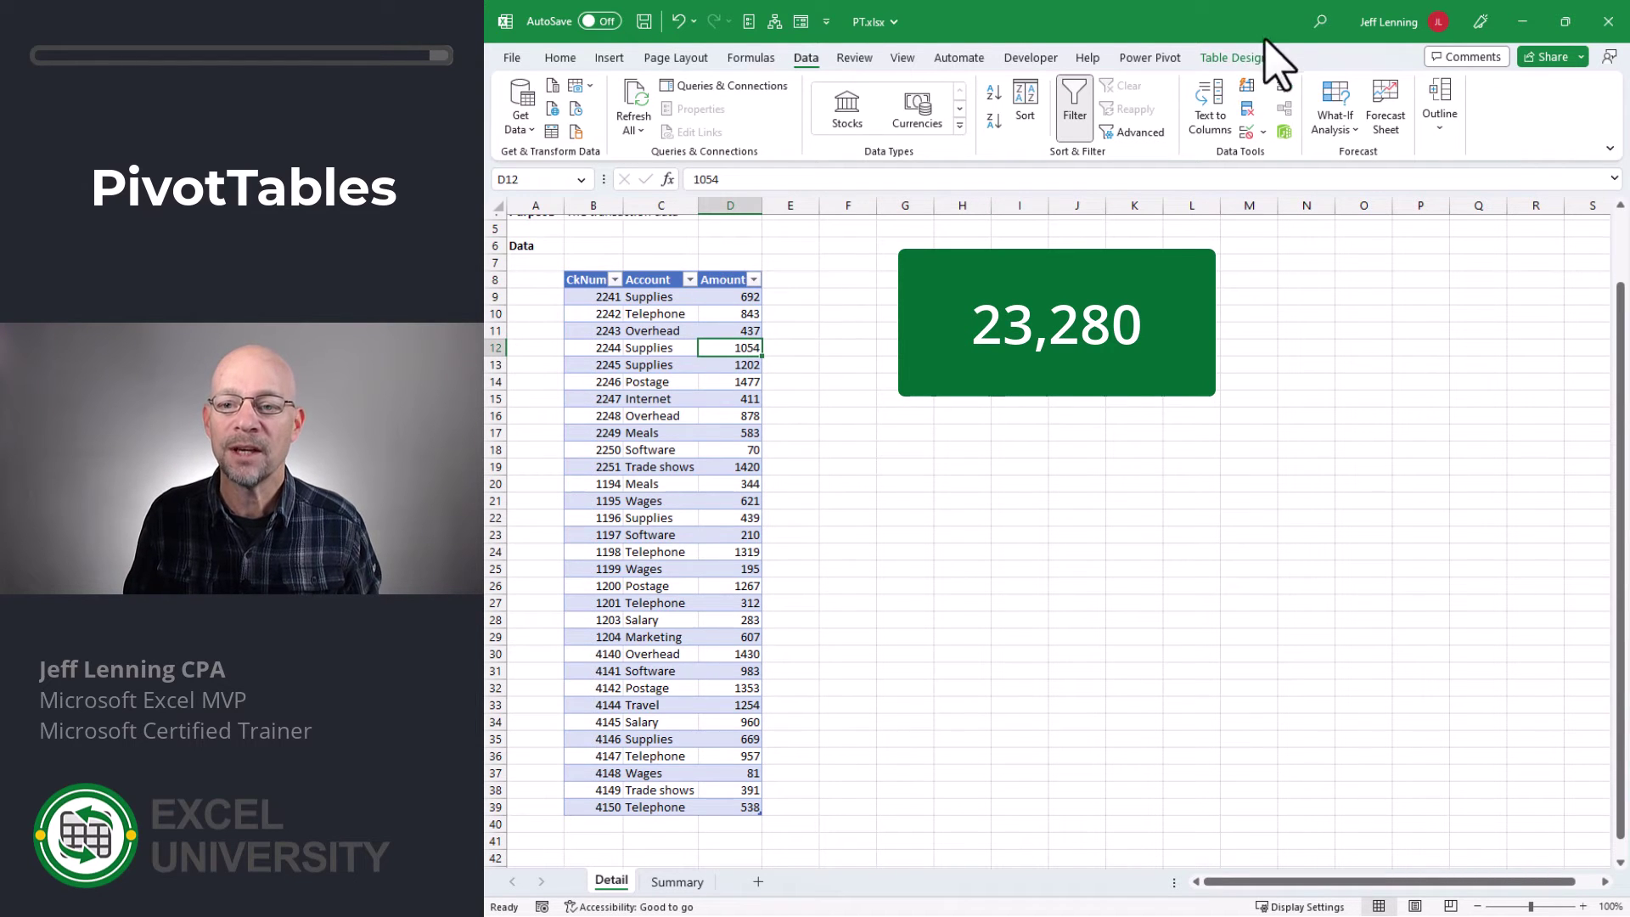
{"action": "left_click", "coordinate": [1242, 60]}
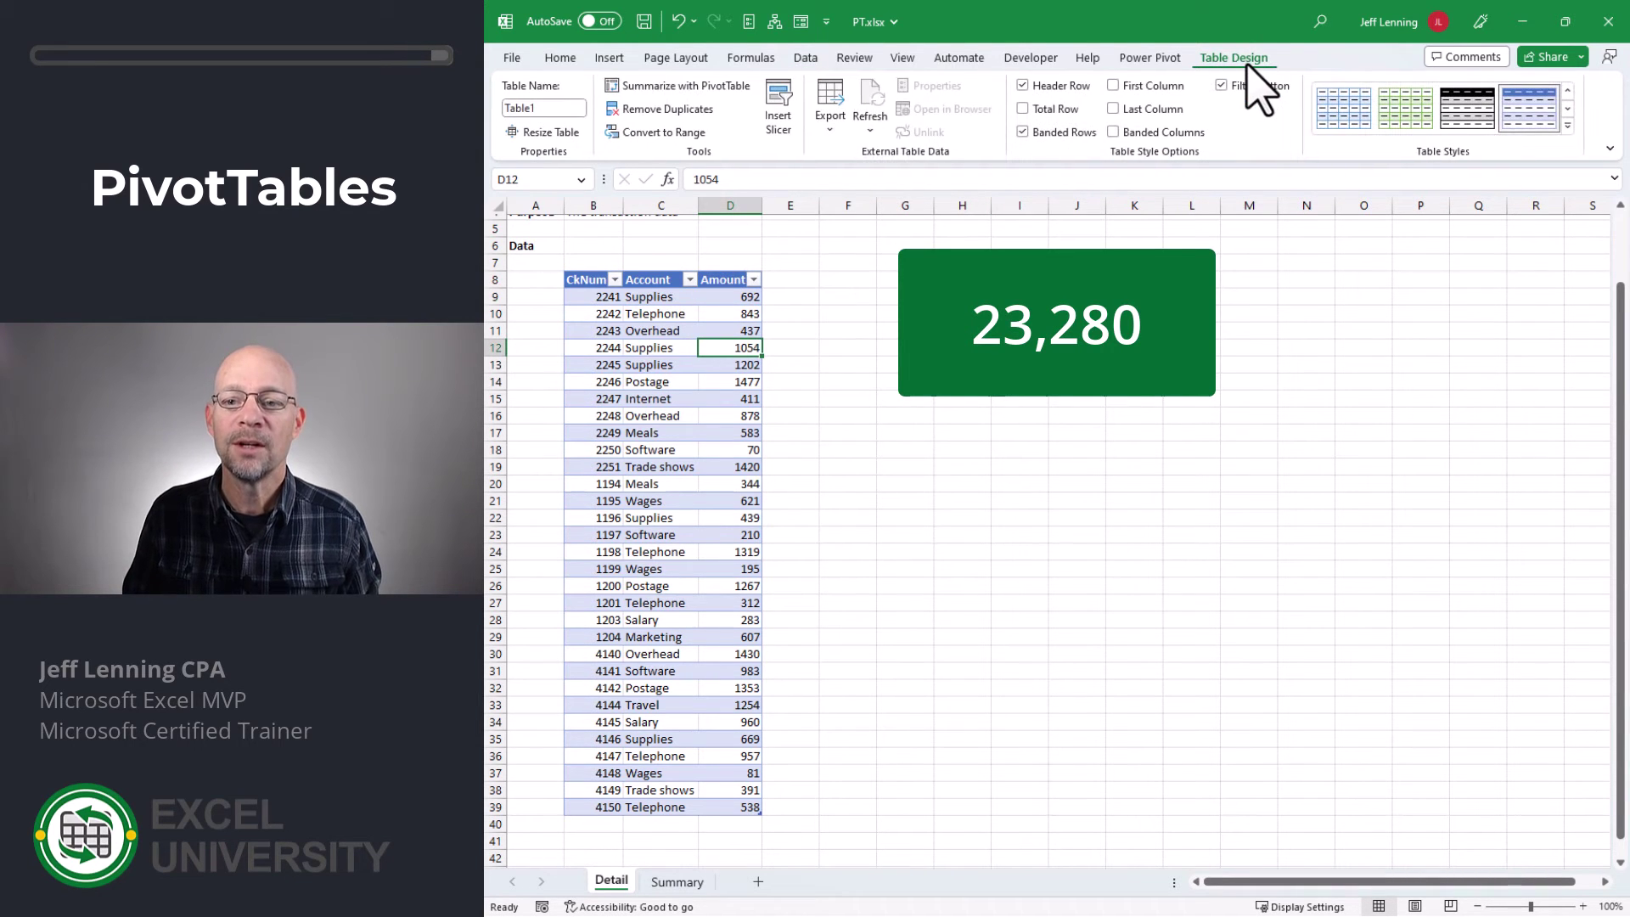
{"action": "left_click", "coordinate": [1023, 109]}
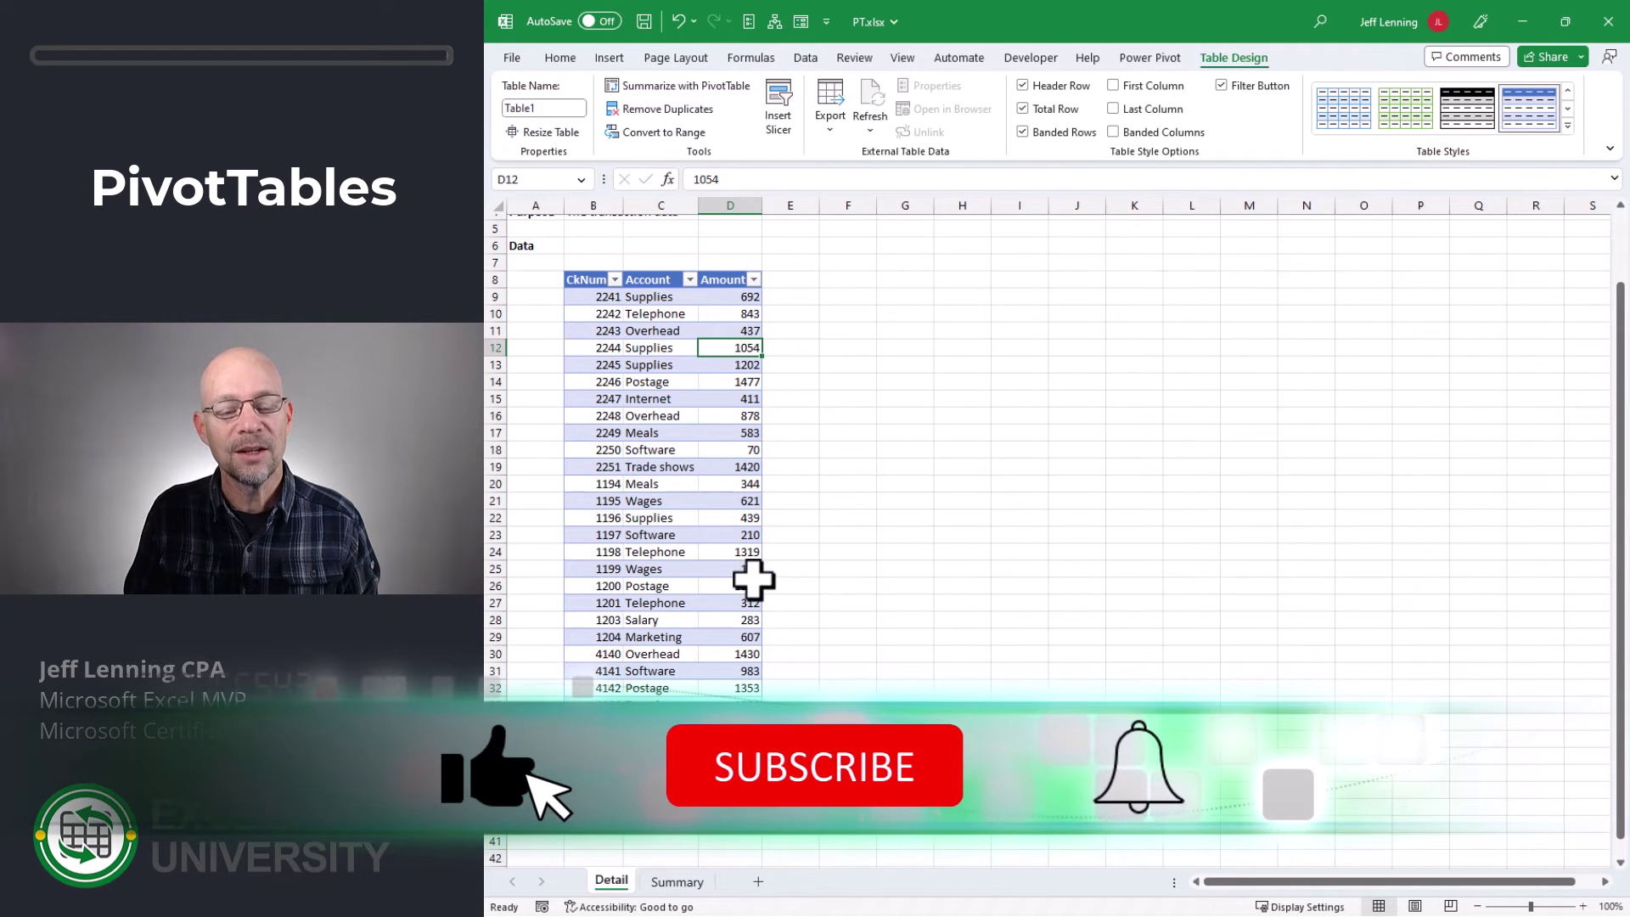
{"action": "left_click", "coordinate": [677, 882]}
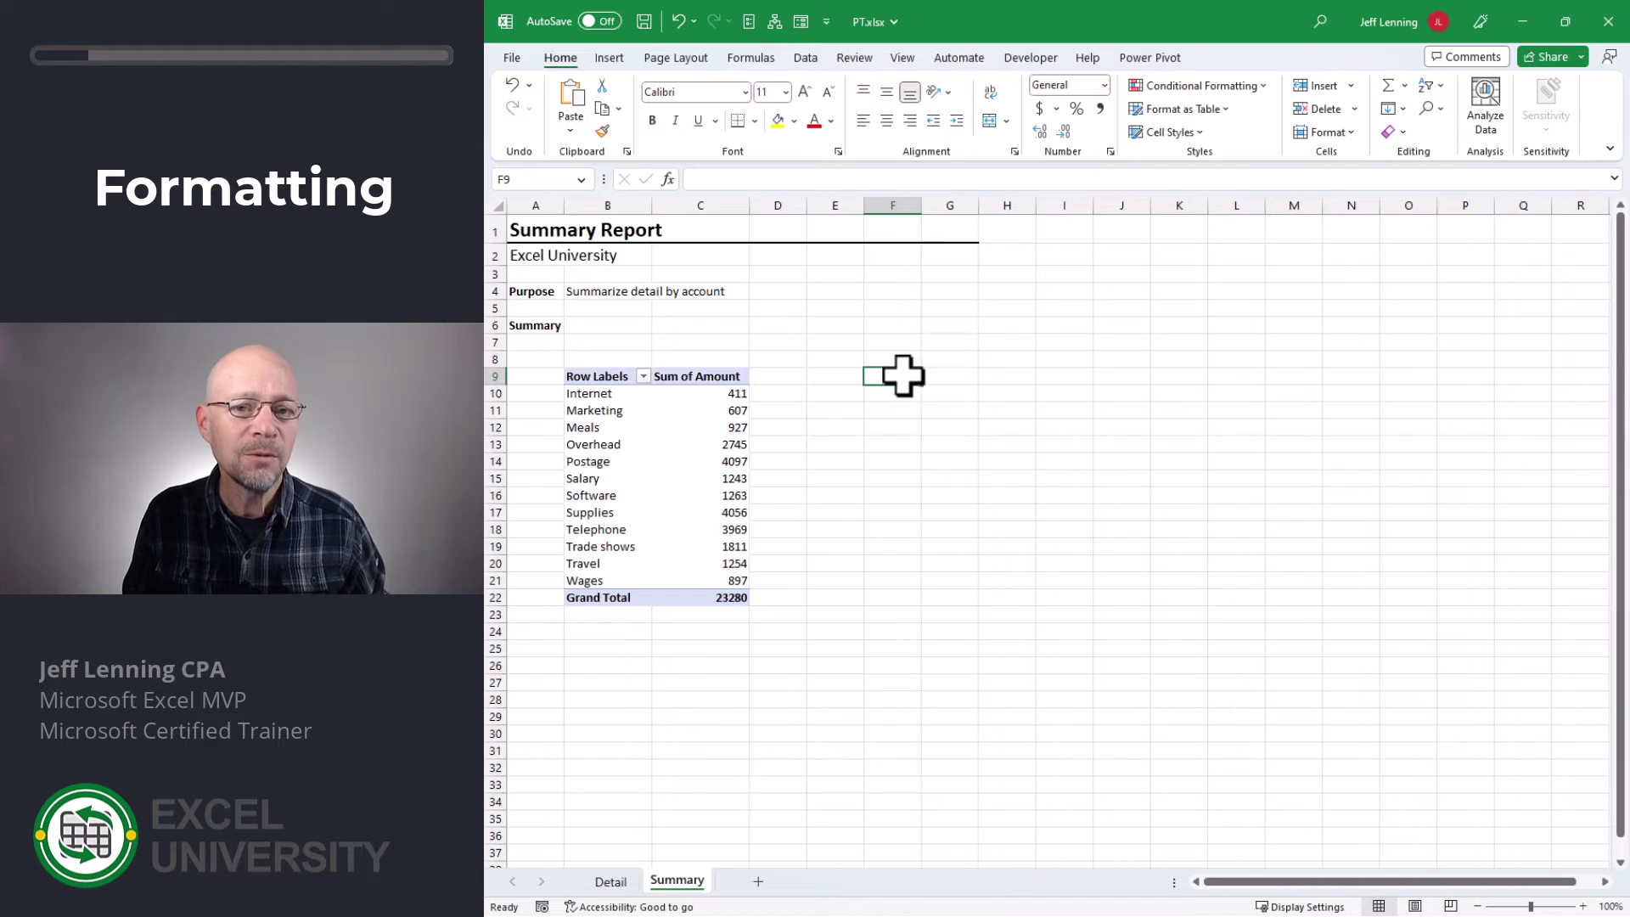
- Format the Sum of Amount values as Number with 0 decimals and a 1000 separator
{"action": "left_click_drag", "start_coordinate": [726, 395], "coordinate": [724, 604]}
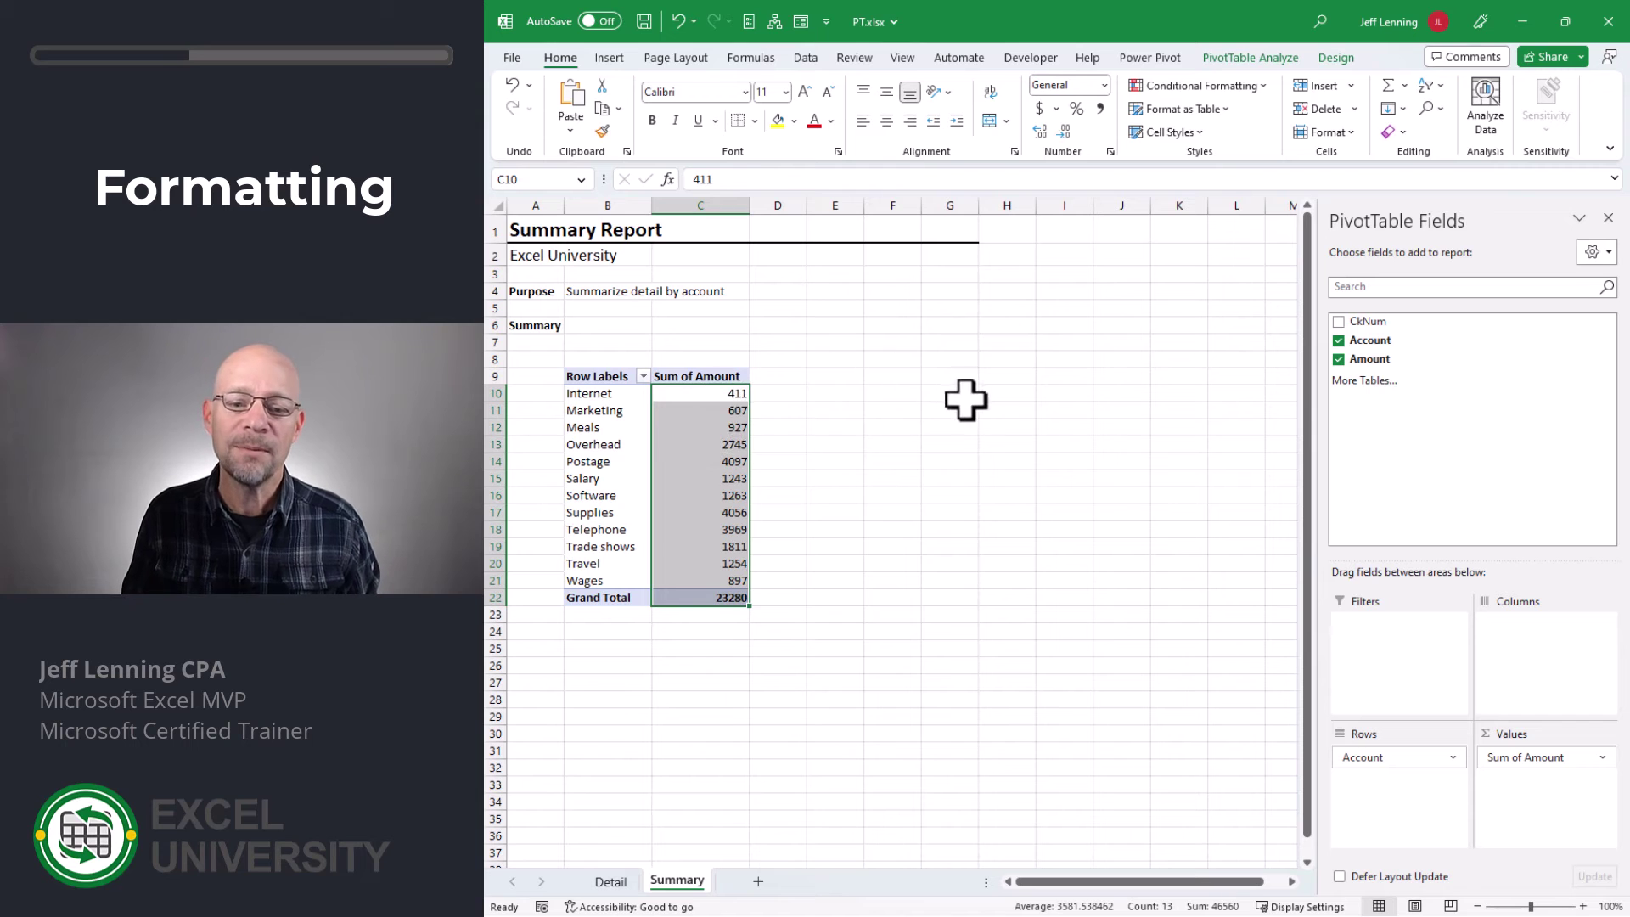
{"action": "left_click_drag", "start_coordinate": [717, 393], "coordinate": [719, 603]}
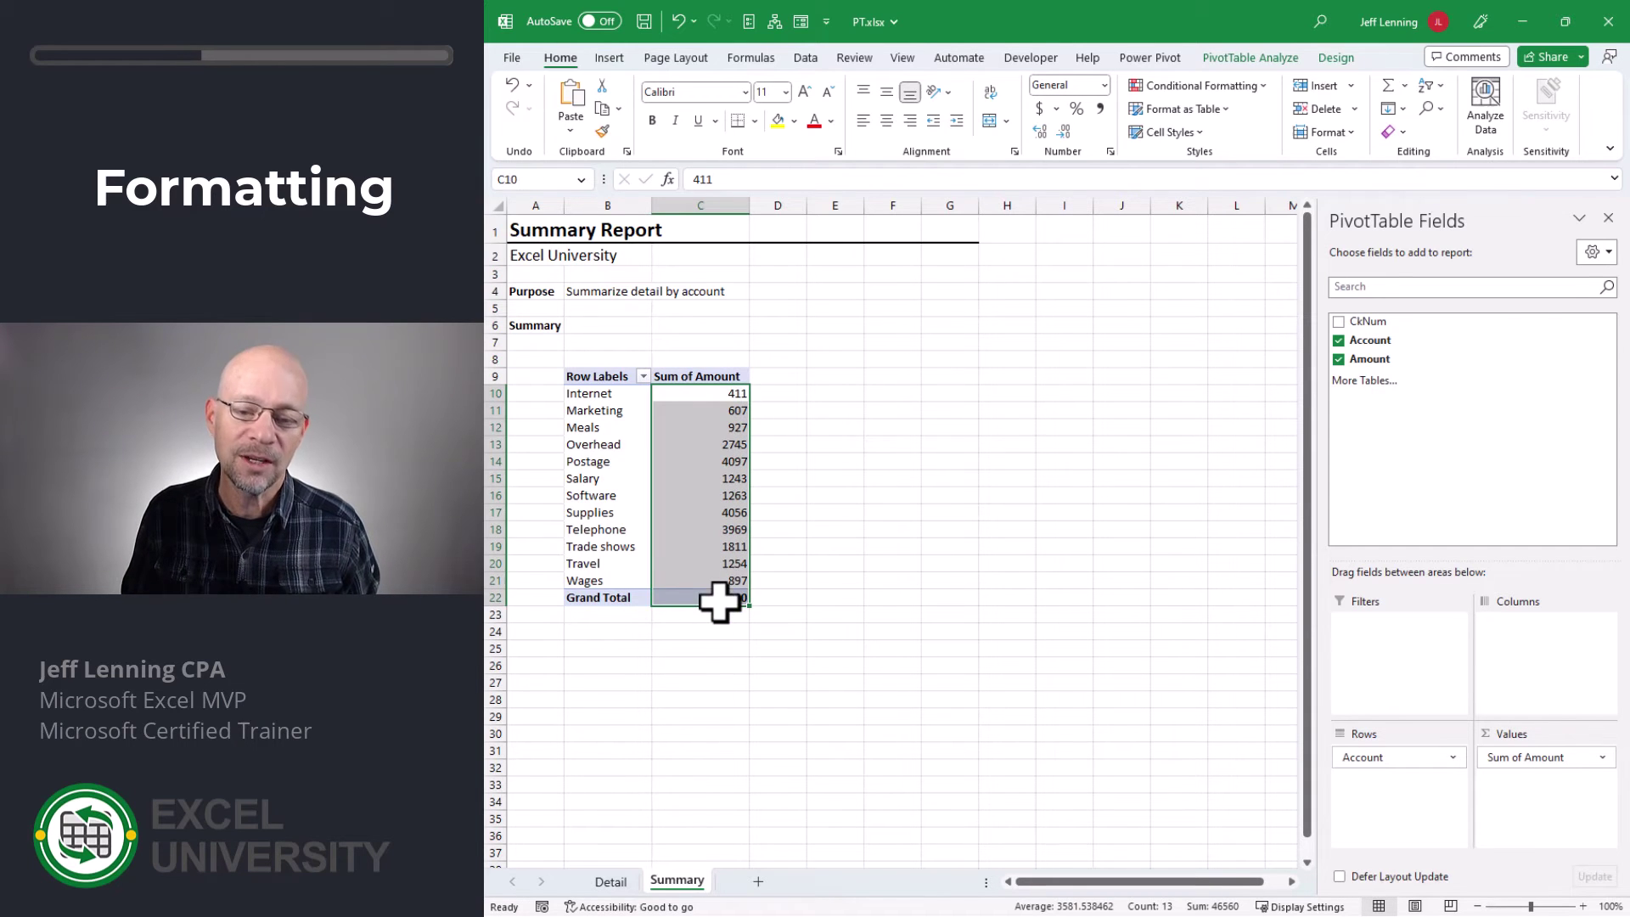
{"action": "left_click", "coordinate": [718, 409]}
{"action": "right_click", "coordinate": [717, 410]}
{"action": "key", "text": "Escape"}
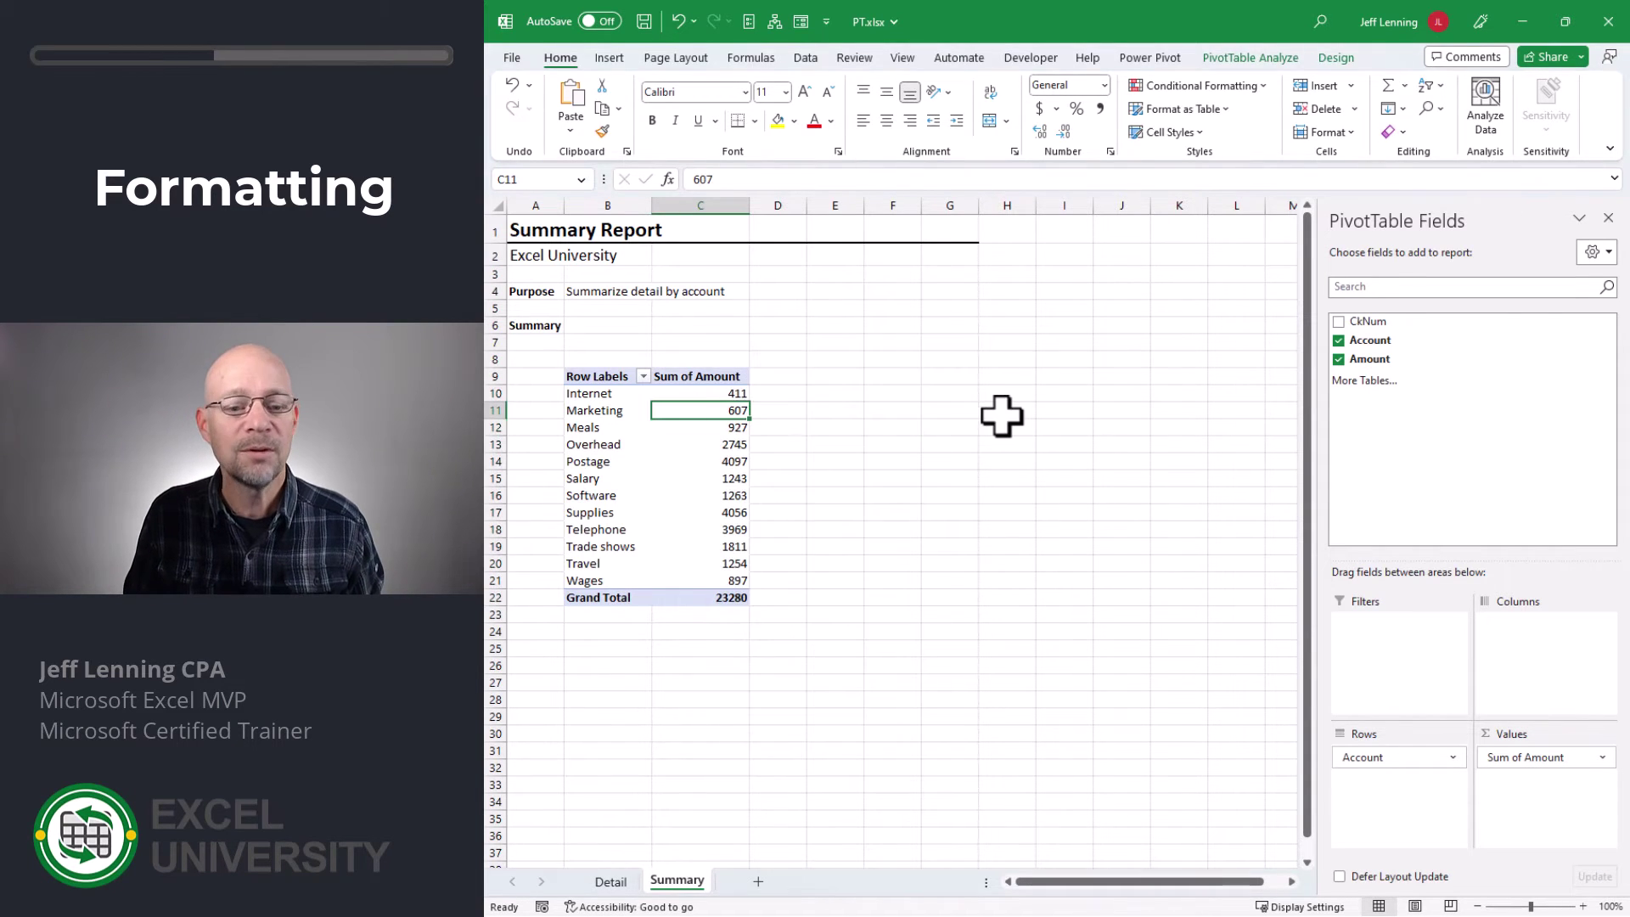
{"action": "right_click", "coordinate": [710, 411]}
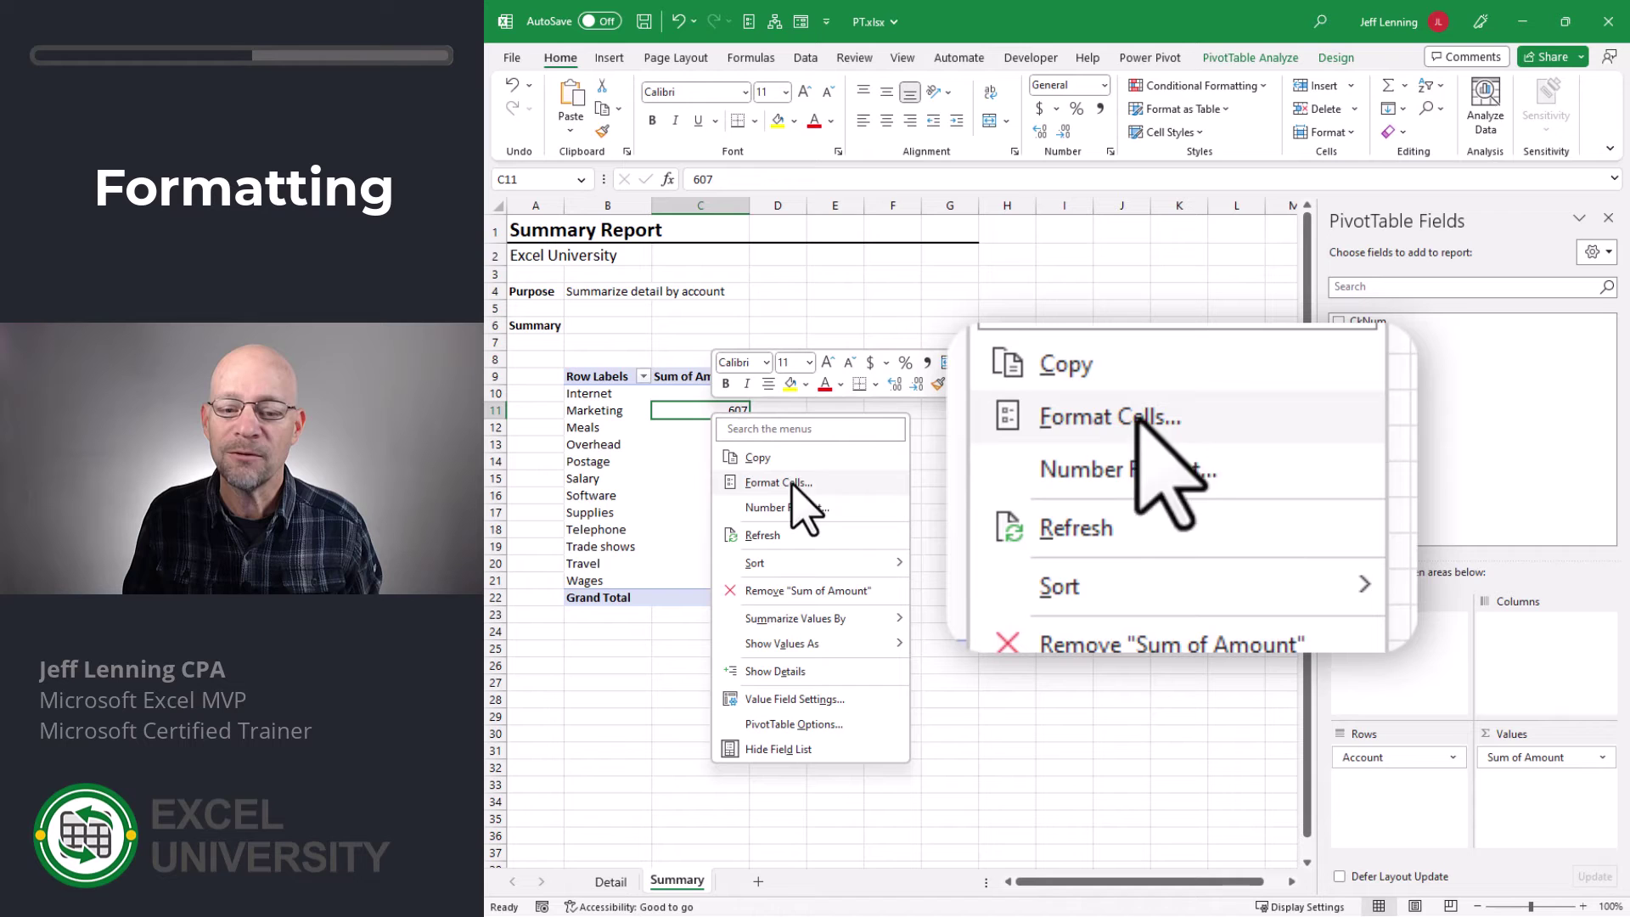
{"action": "left_click", "coordinate": [807, 508]}
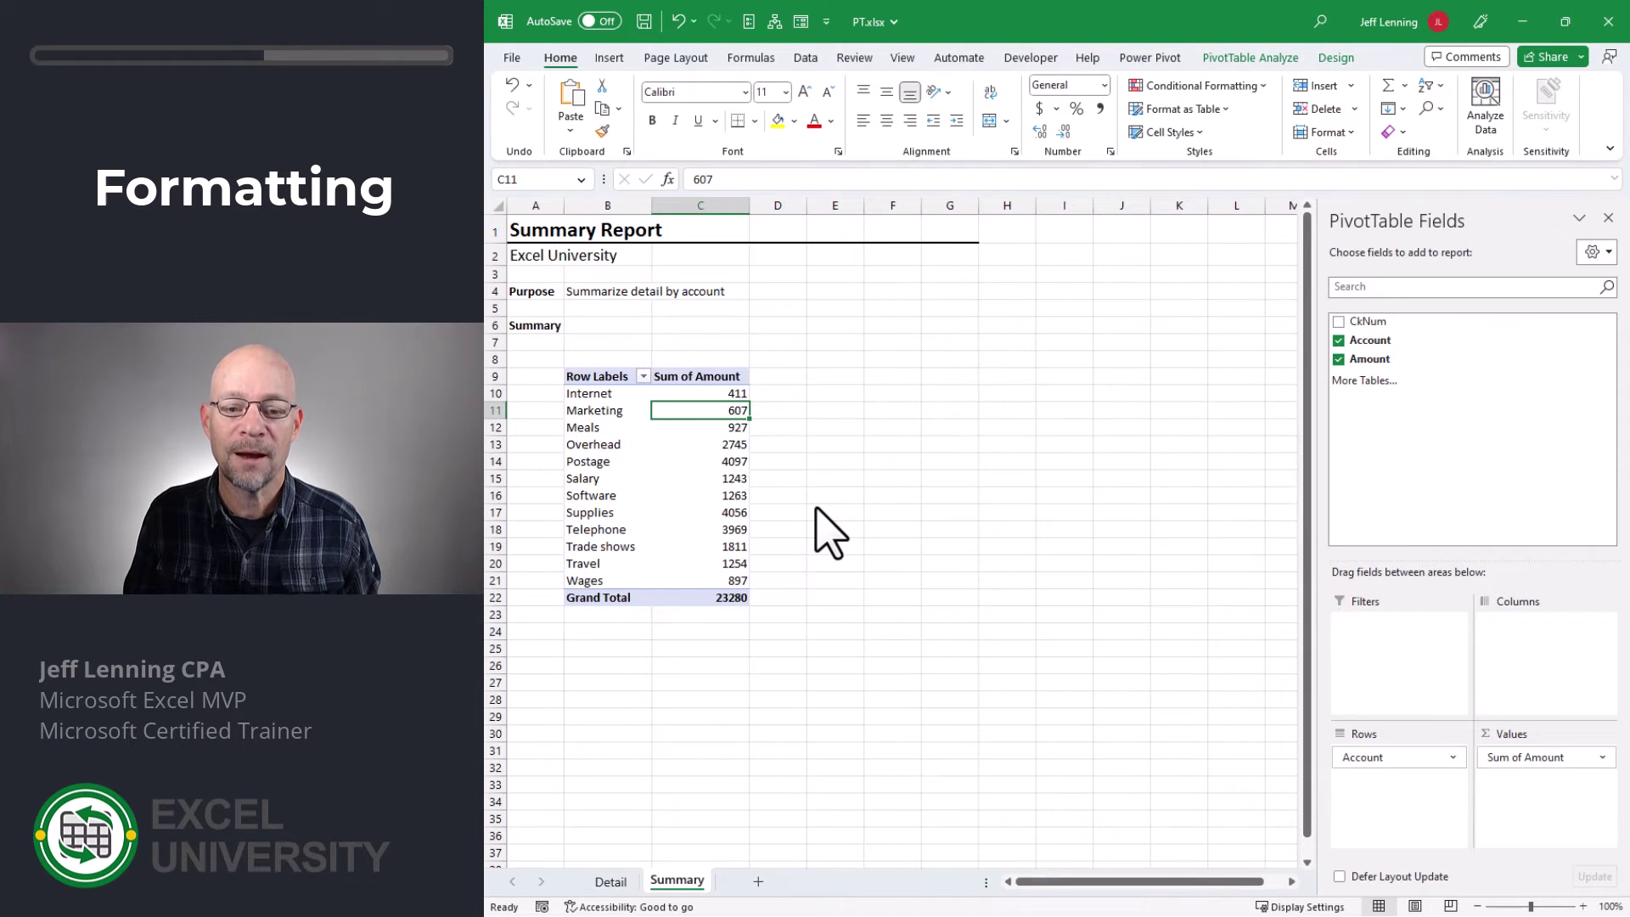
{"action": "left_click", "coordinate": [562, 194]}
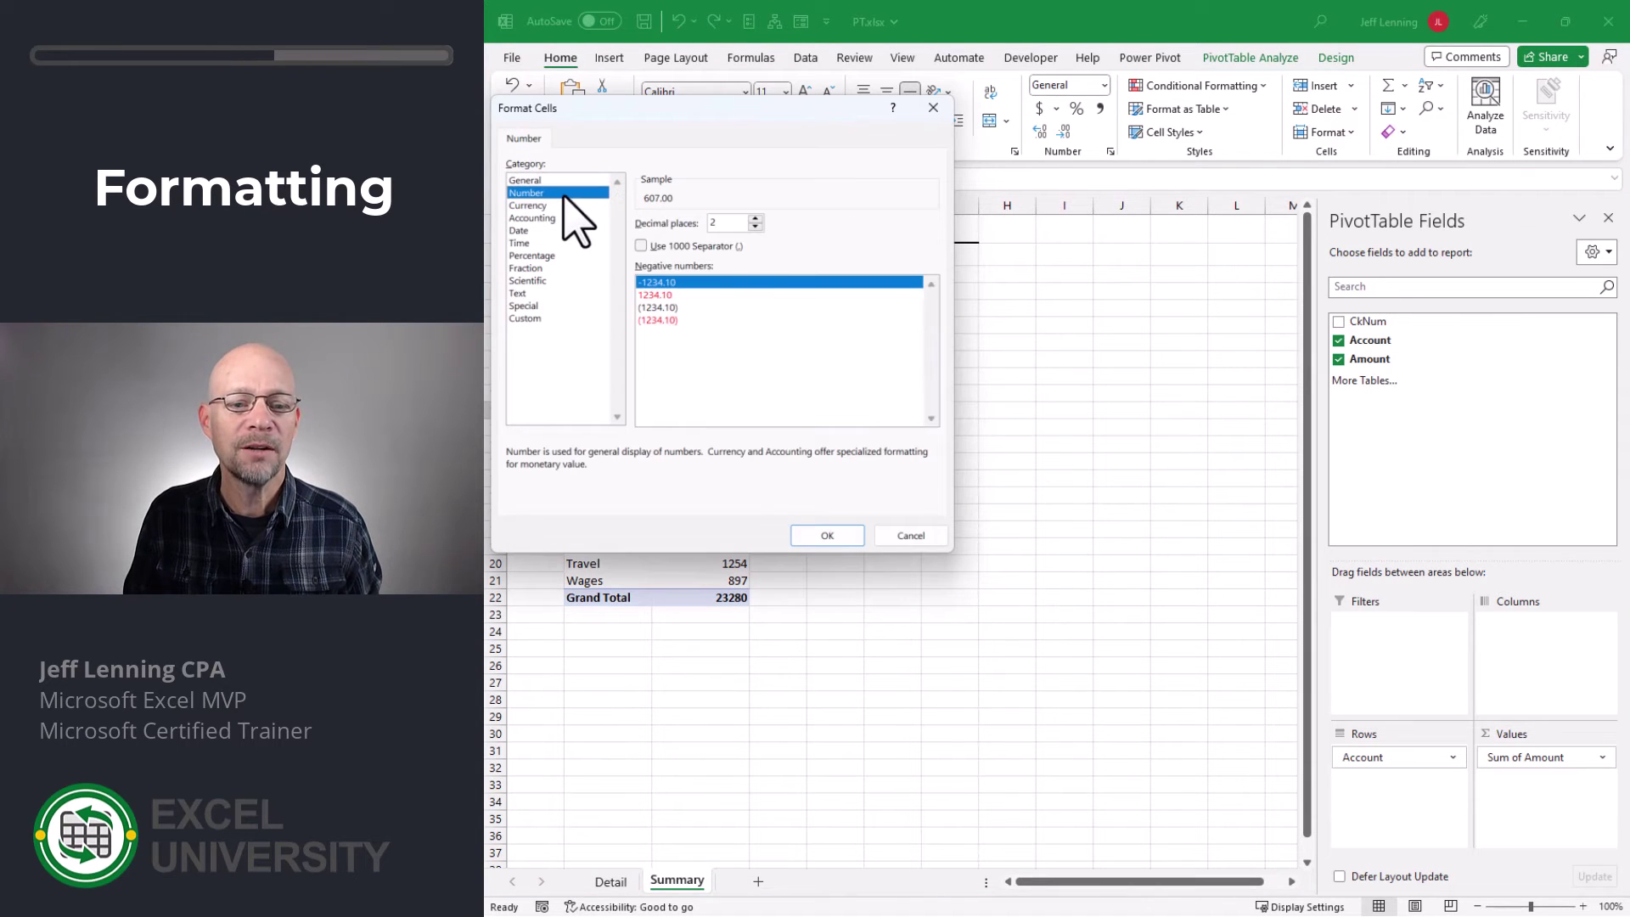
{"action": "left_click", "coordinate": [755, 226]}
{"action": "left_click", "coordinate": [671, 245]}
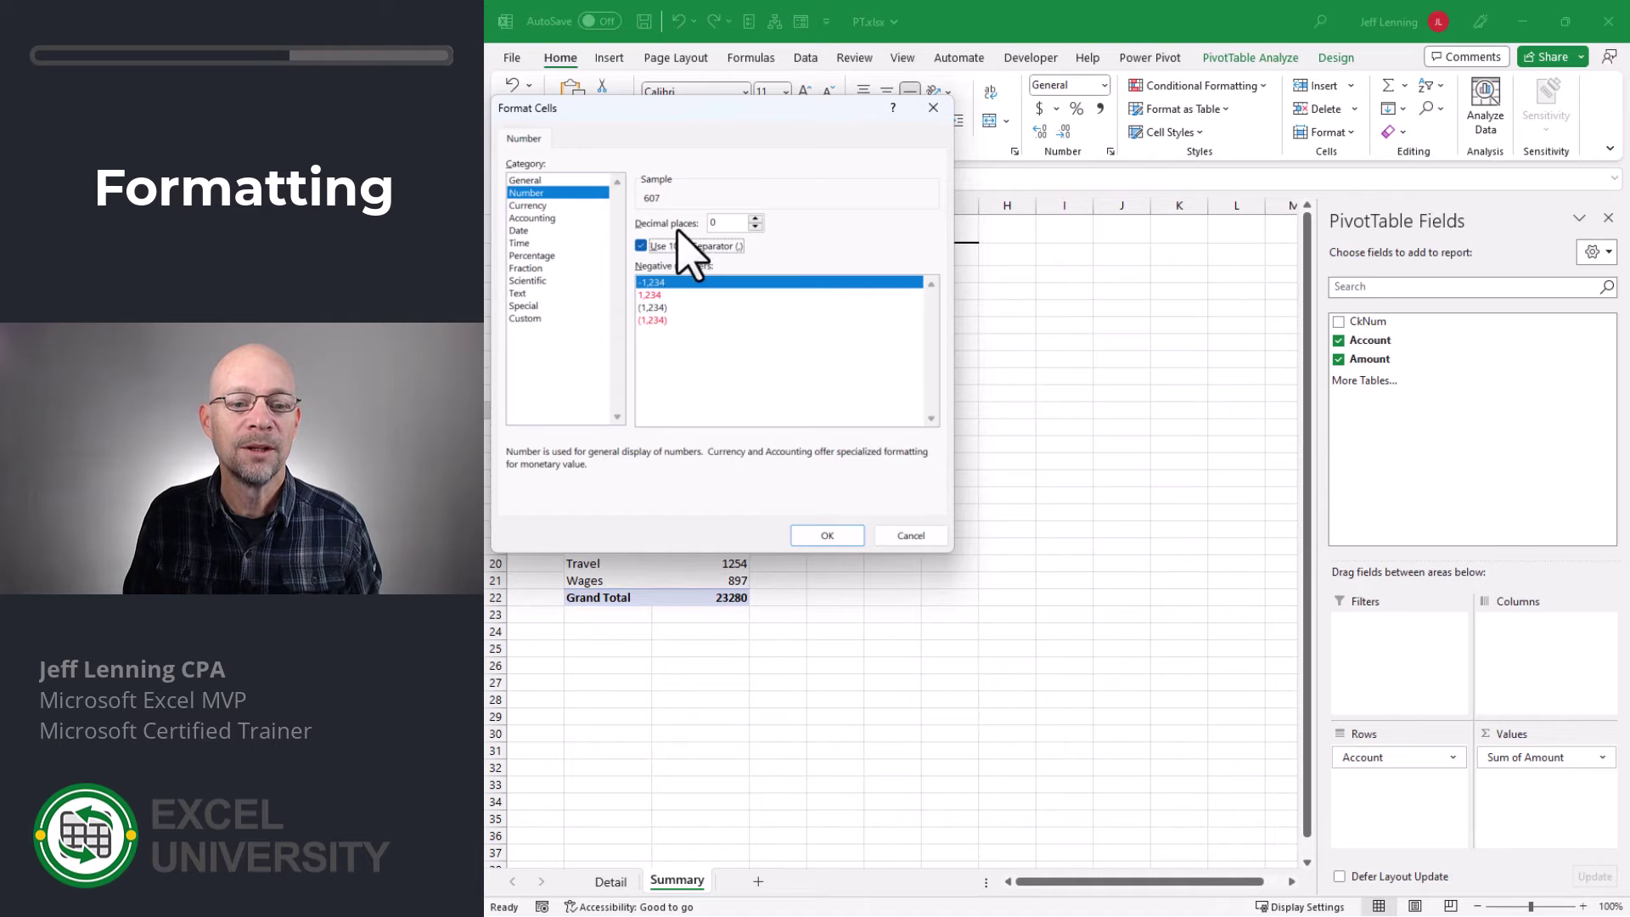
{"action": "left_click", "coordinate": [827, 535]}
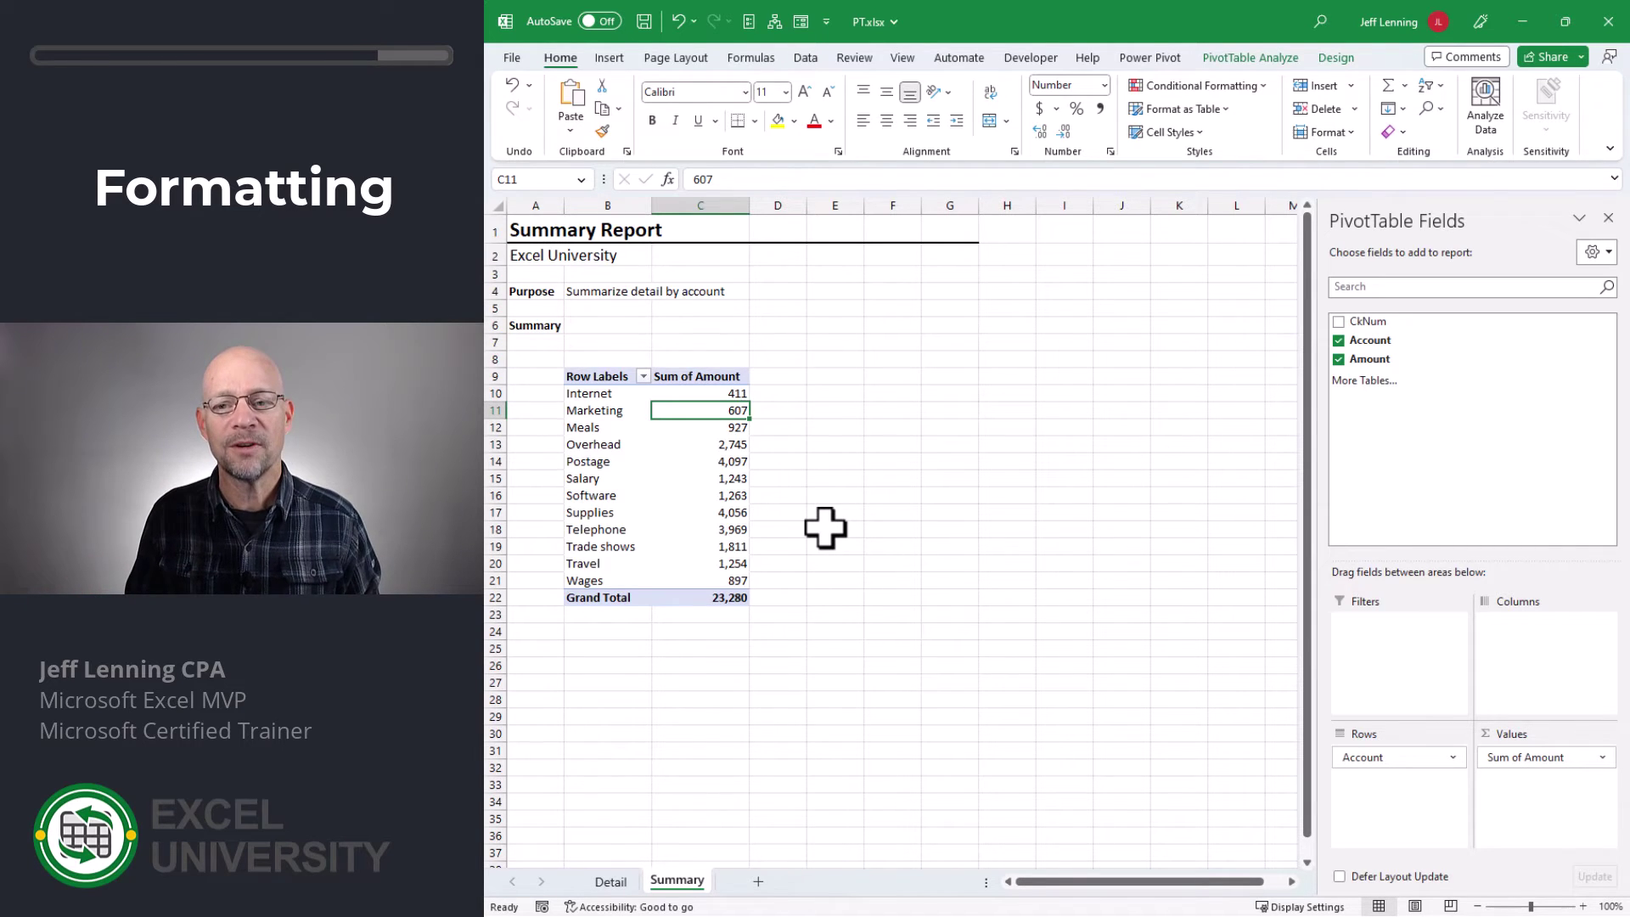
- Browse the full PivotTable Styles gallery on the PivotTable Design tab
{"action": "left_click", "coordinate": [1333, 57]}
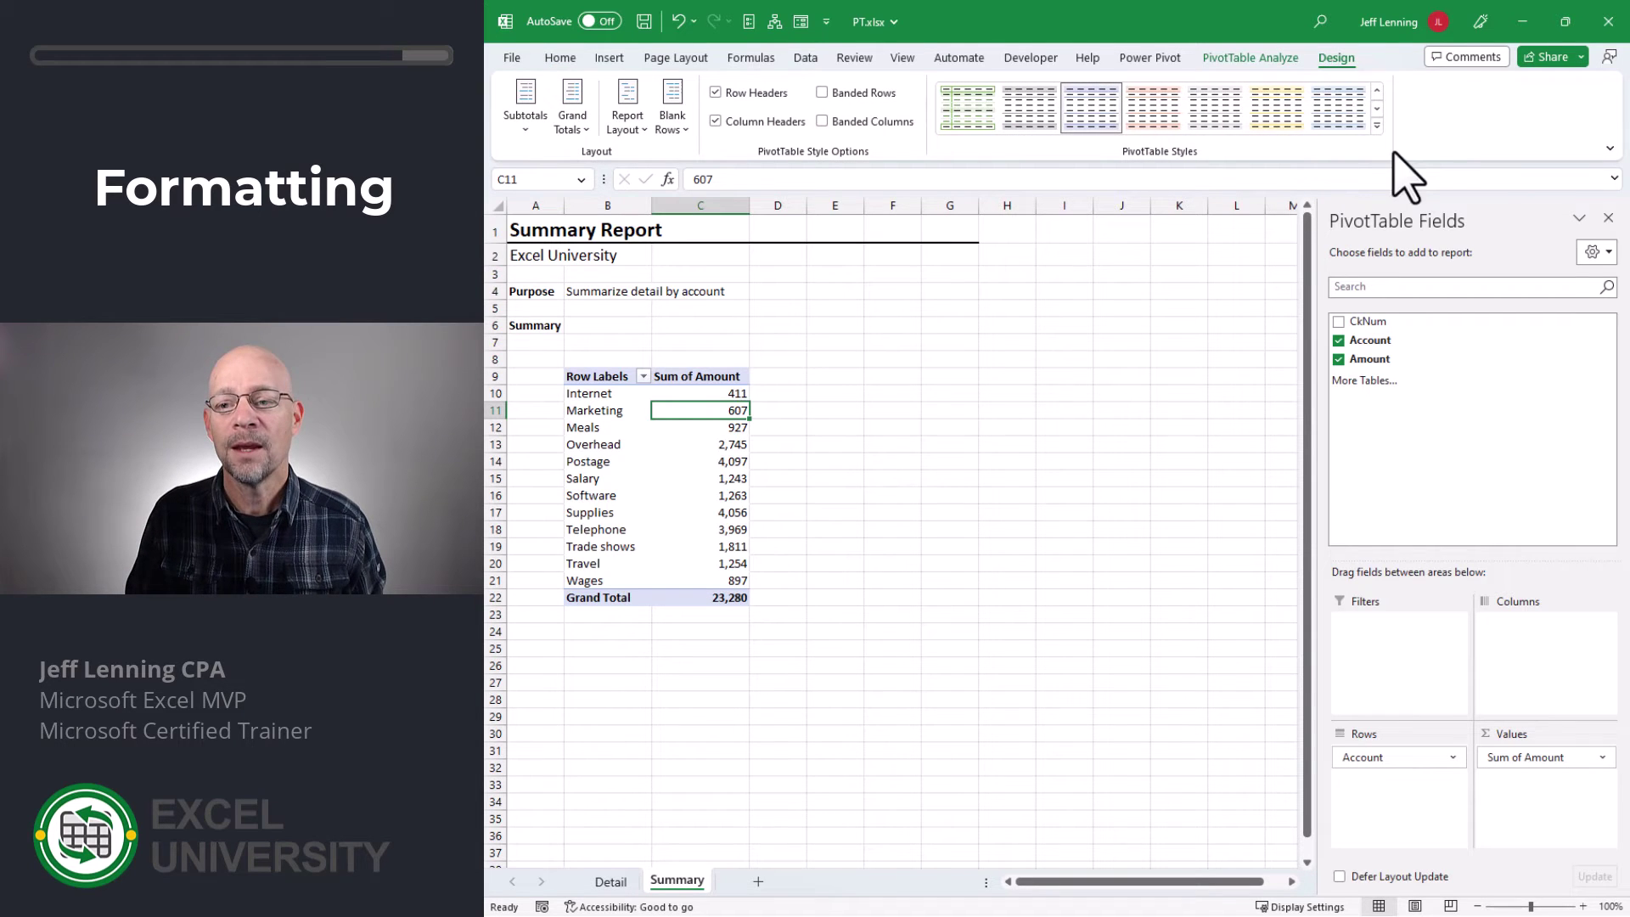
{"action": "left_click", "coordinate": [1377, 125]}
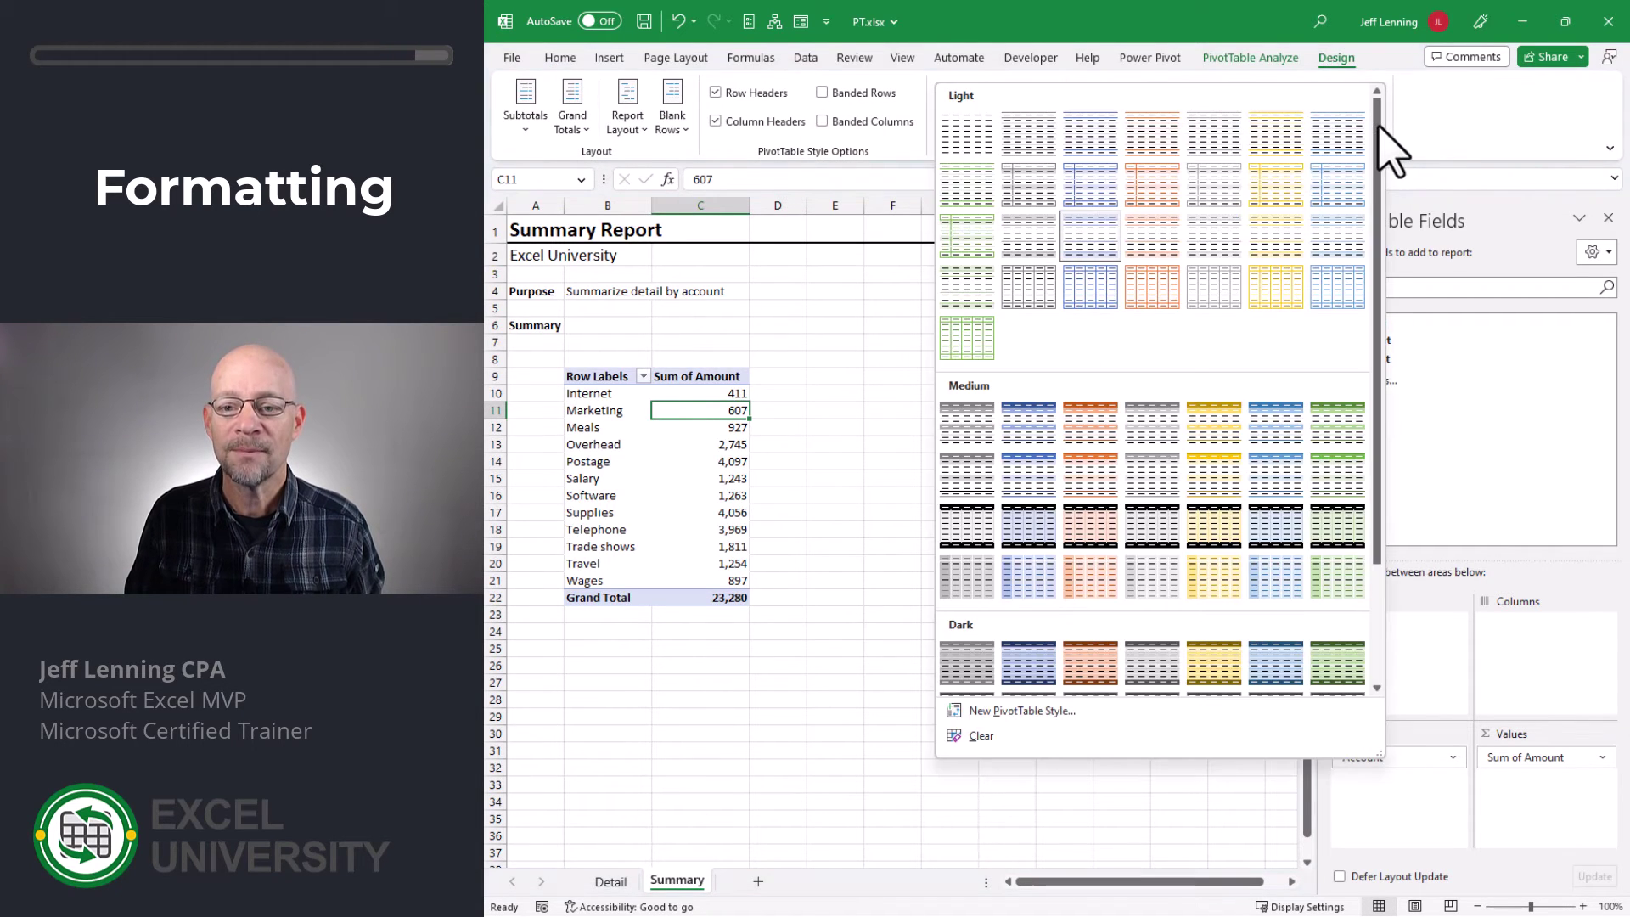
{"action": "scroll", "coordinate": [1383, 170], "scroll_direction": "down", "scroll_amount": 3}
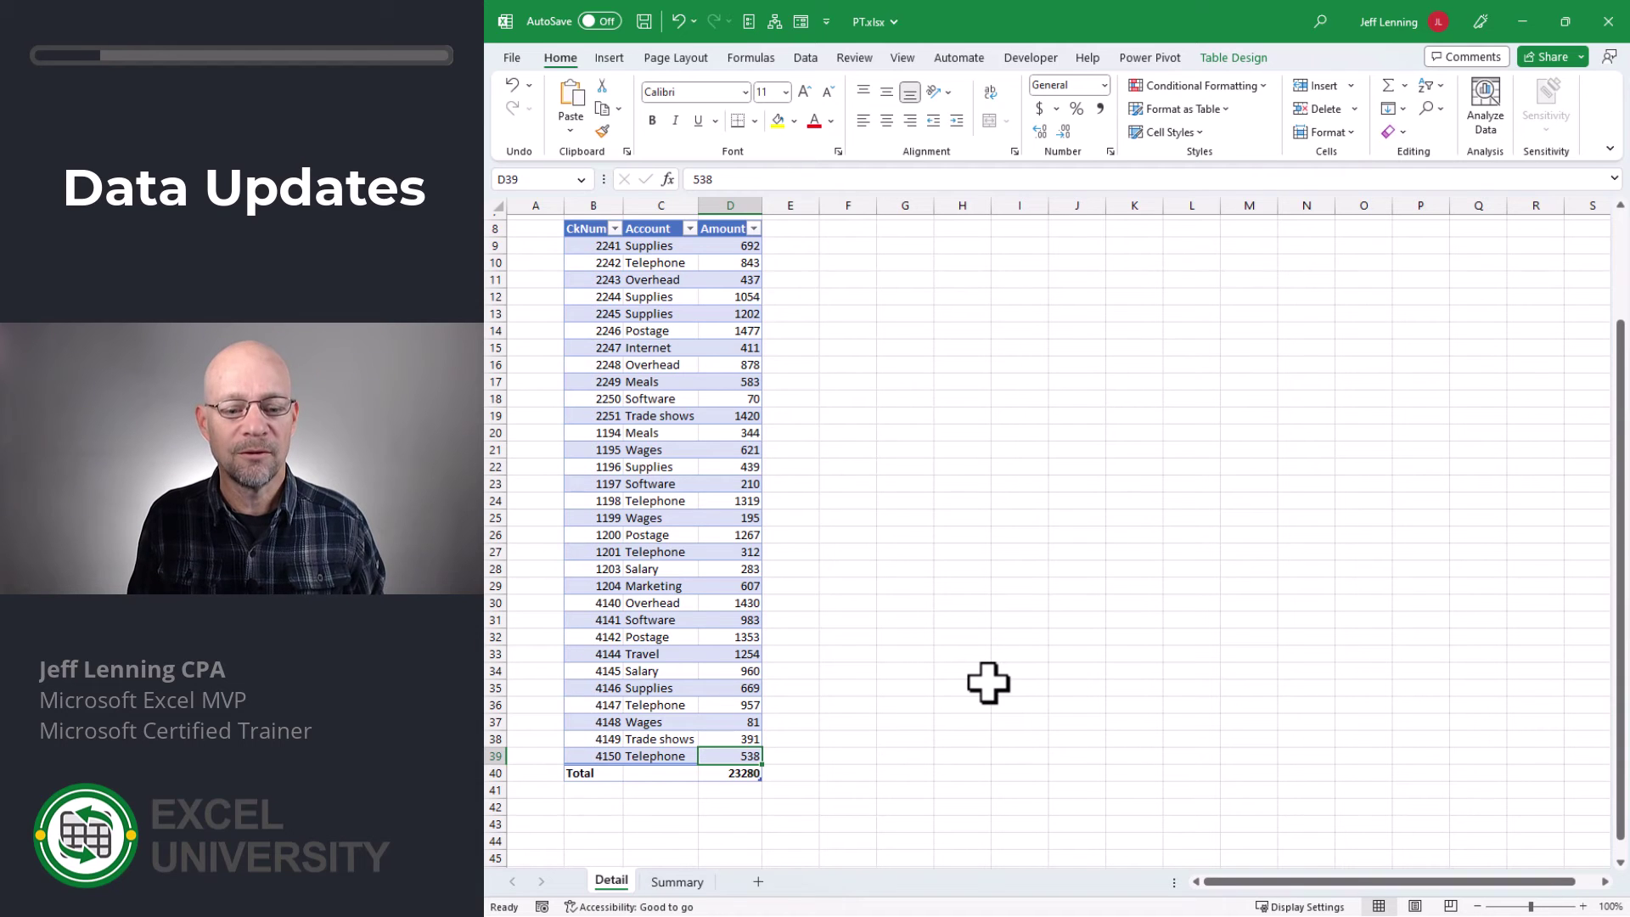
- Add a new Detail table row: check 4200, account Wages, amount 1000
{"action": "key", "text": "Tab"}
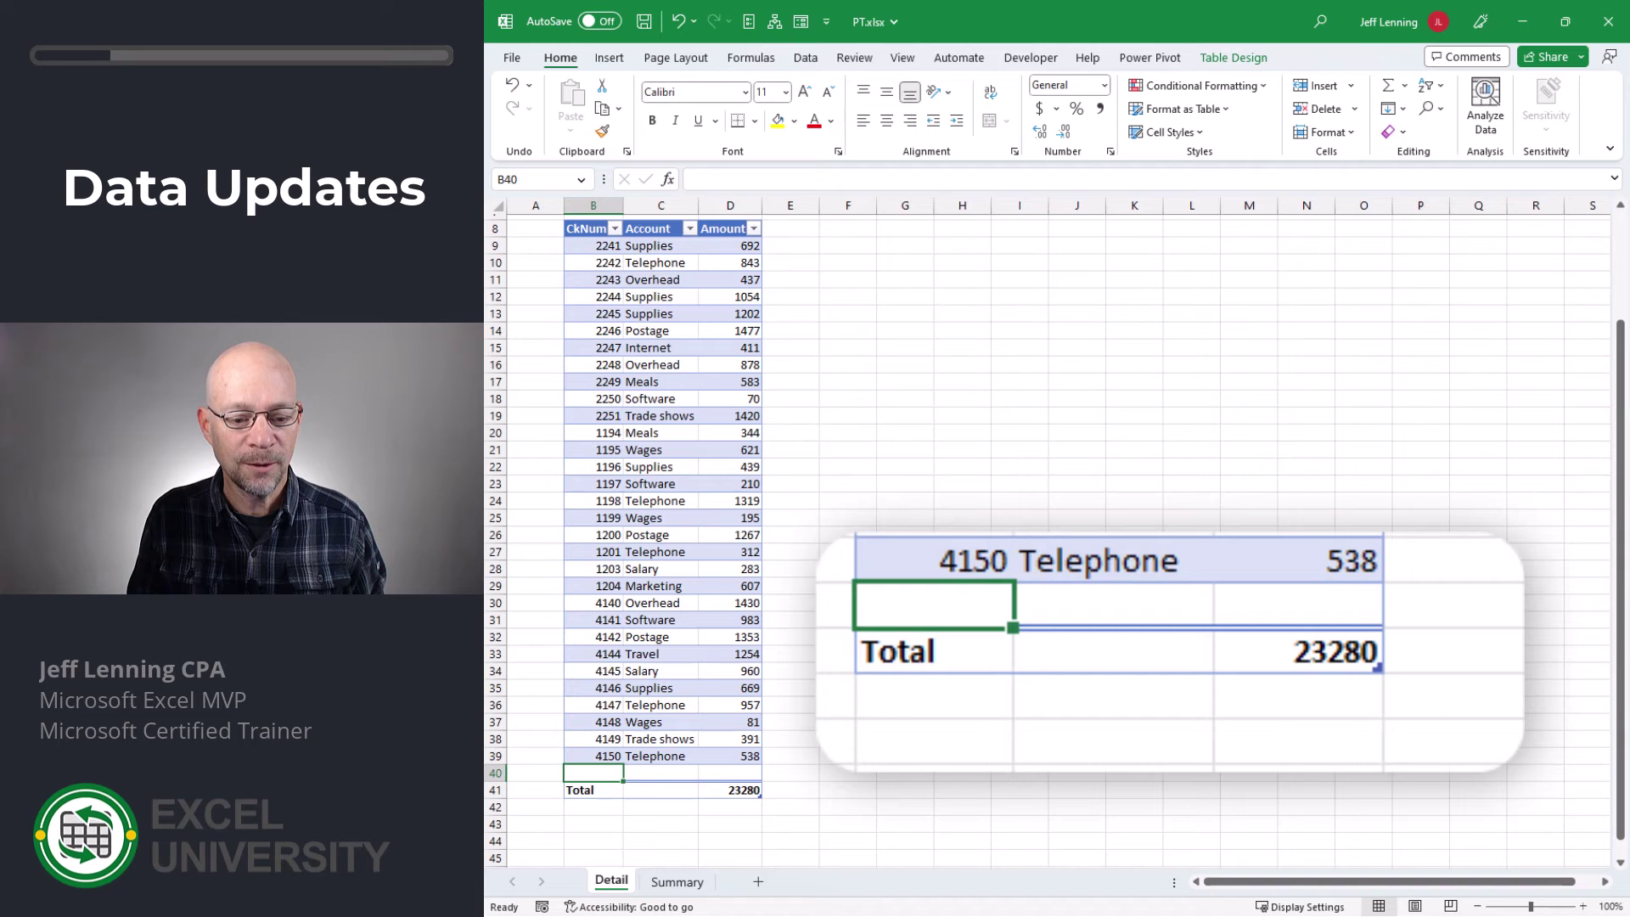
{"action": "type", "text": "4200"}
{"action": "key", "text": "Tab"}
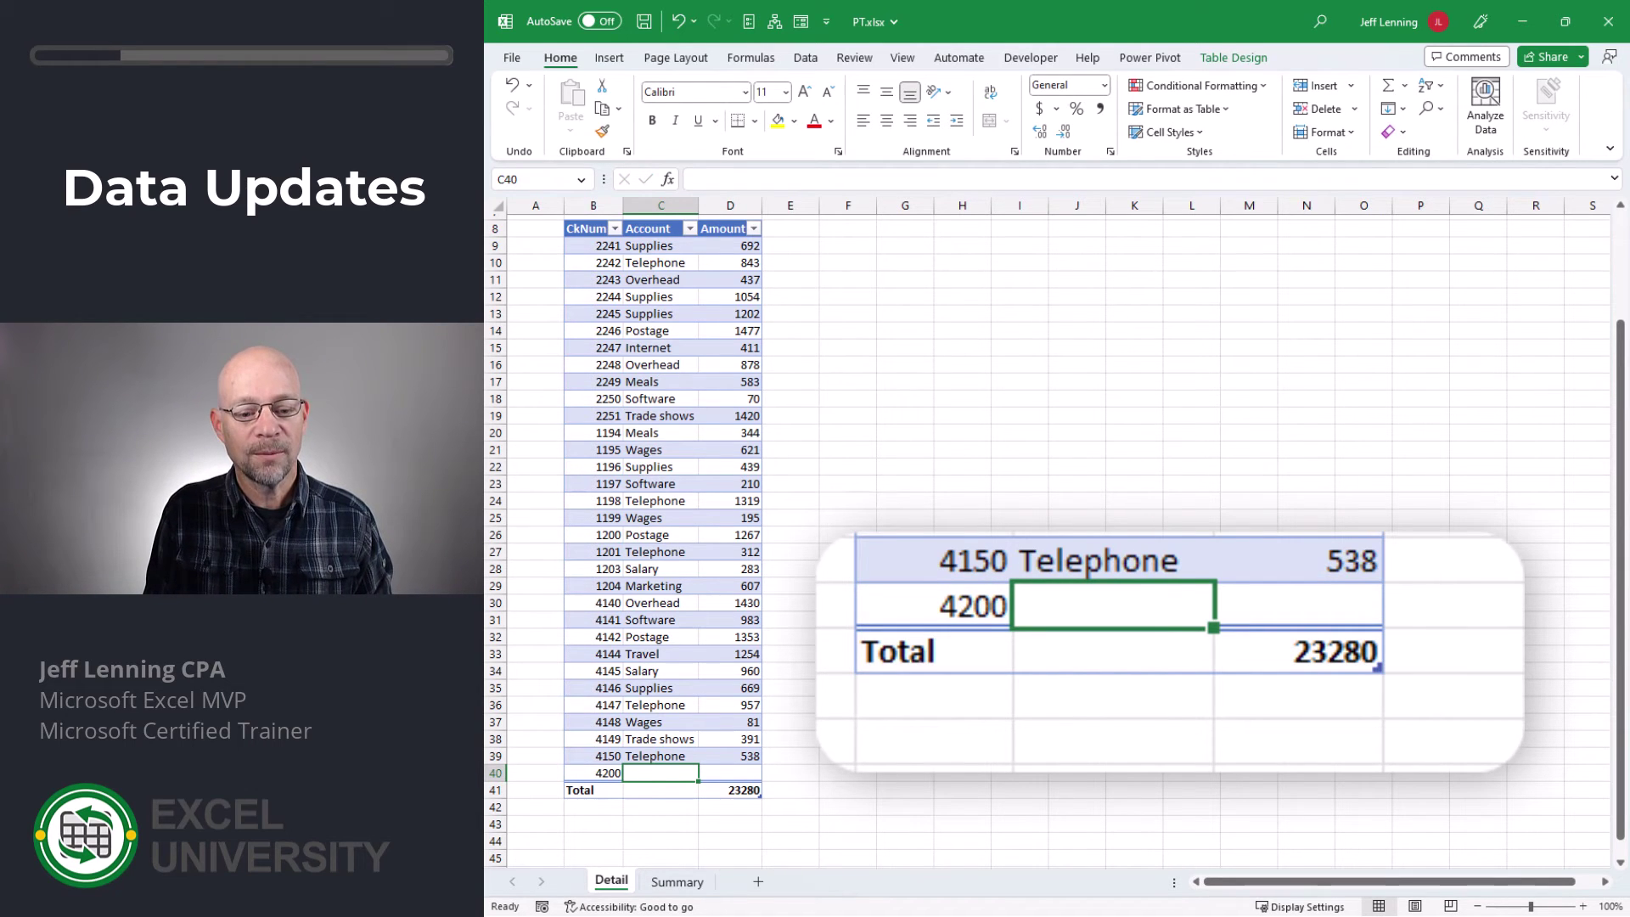
{"action": "type", "text": "Wages"}
{"action": "key", "text": "Tab"}
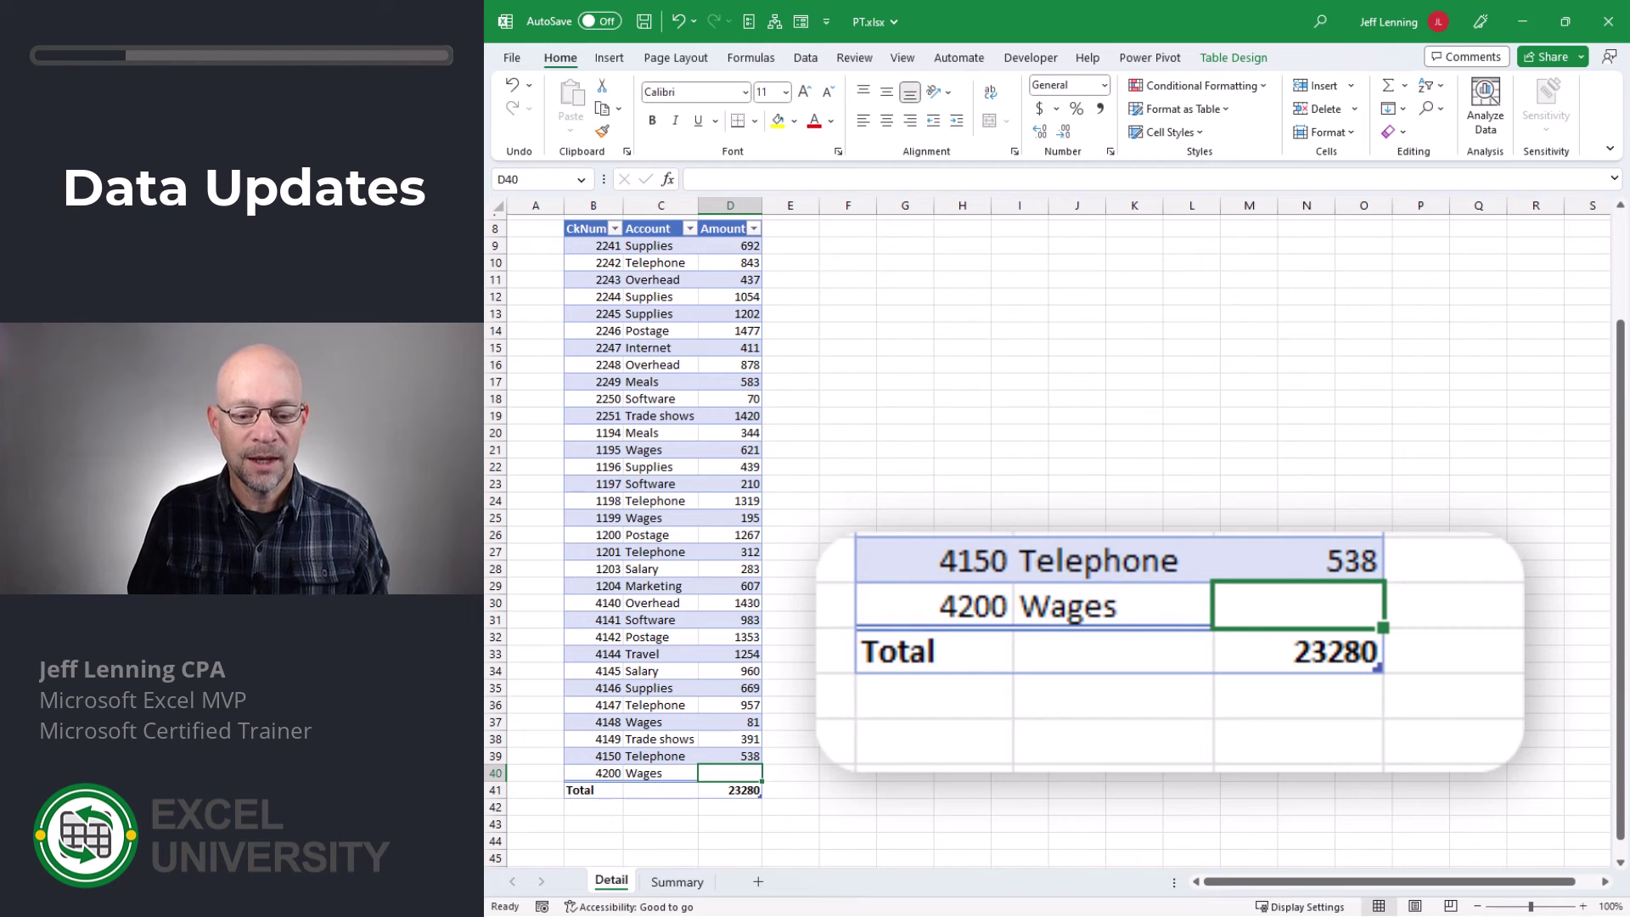
{"action": "type", "text": "1000"}
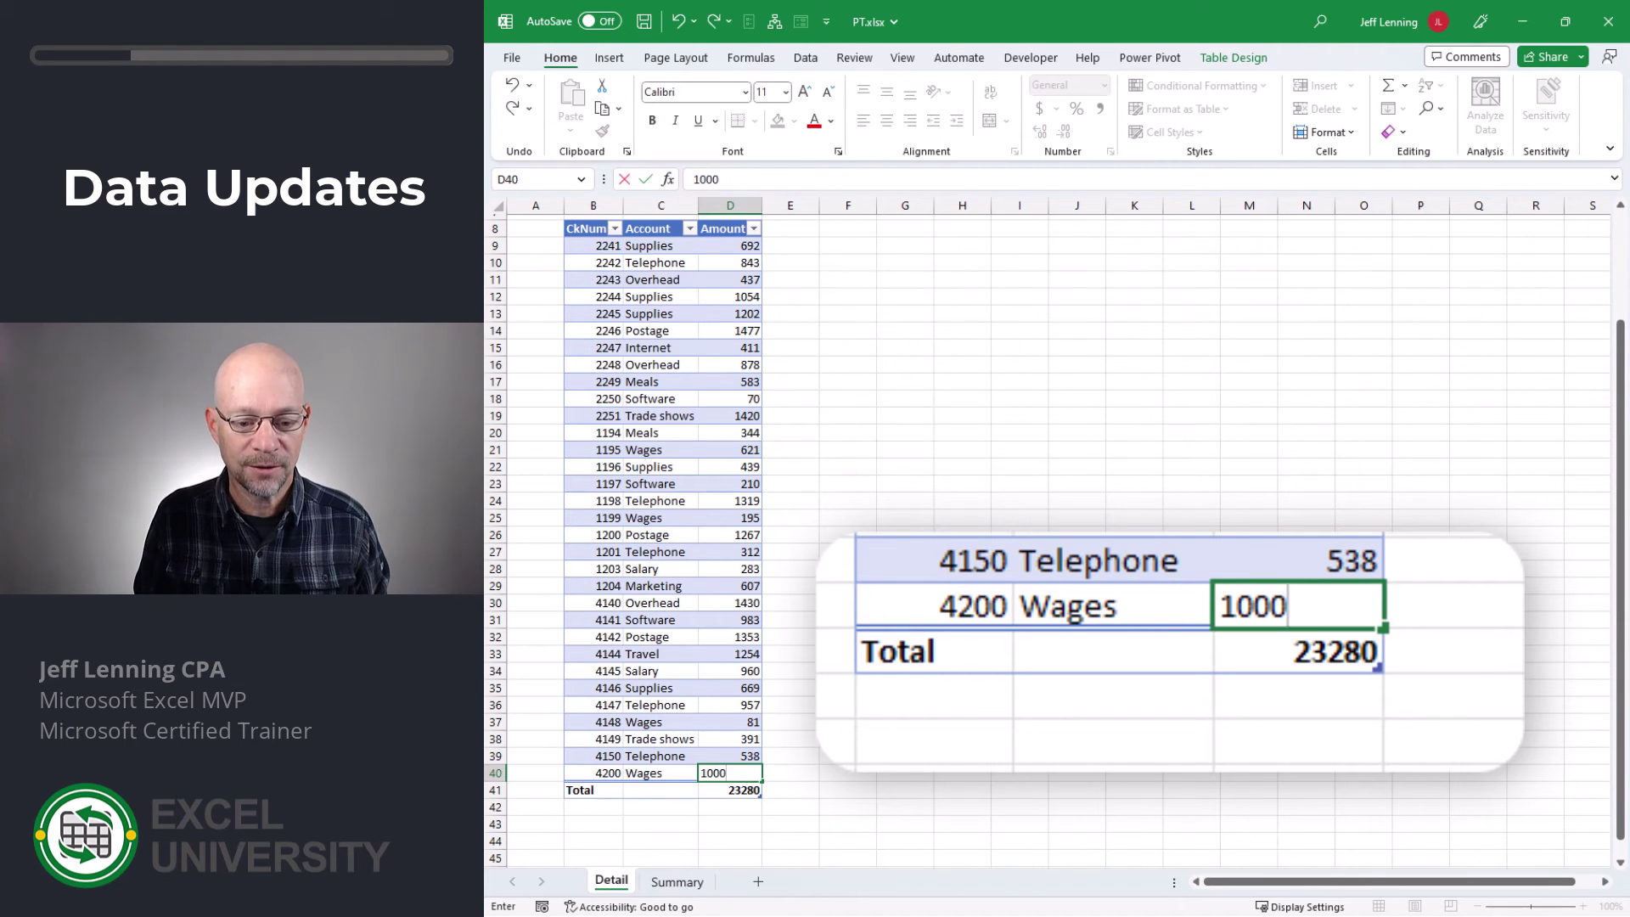
{"action": "key", "text": "Return"}
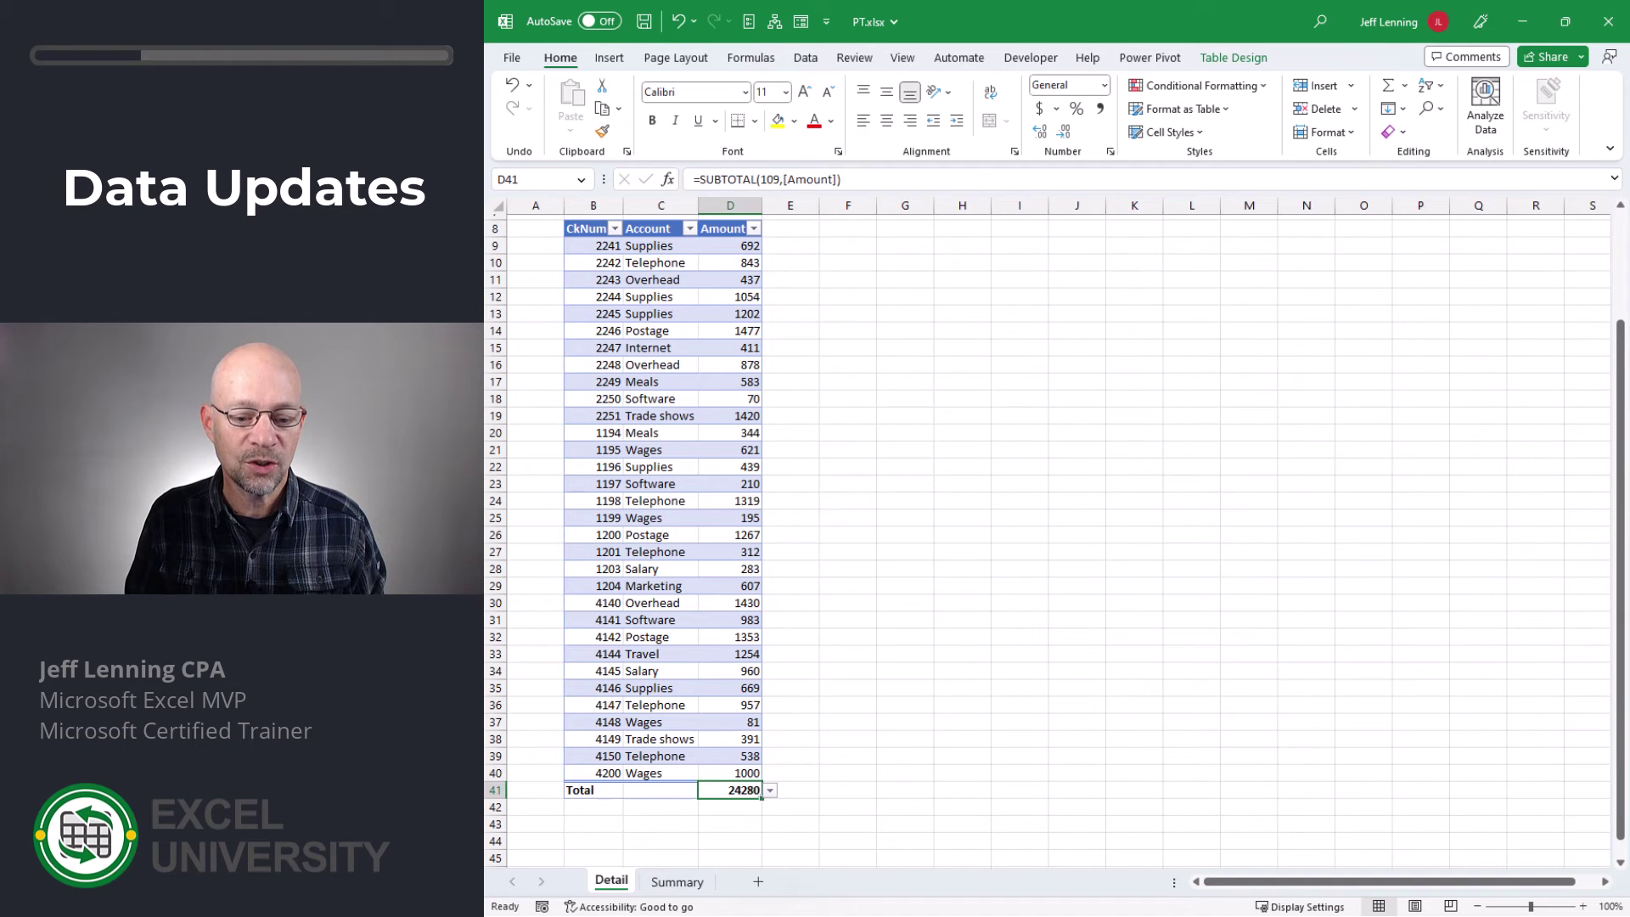
- Refresh the Summary PivotTable so Wages shows 1,897 and the Grand Total 24,280
{"action": "left_click", "coordinate": [679, 883]}
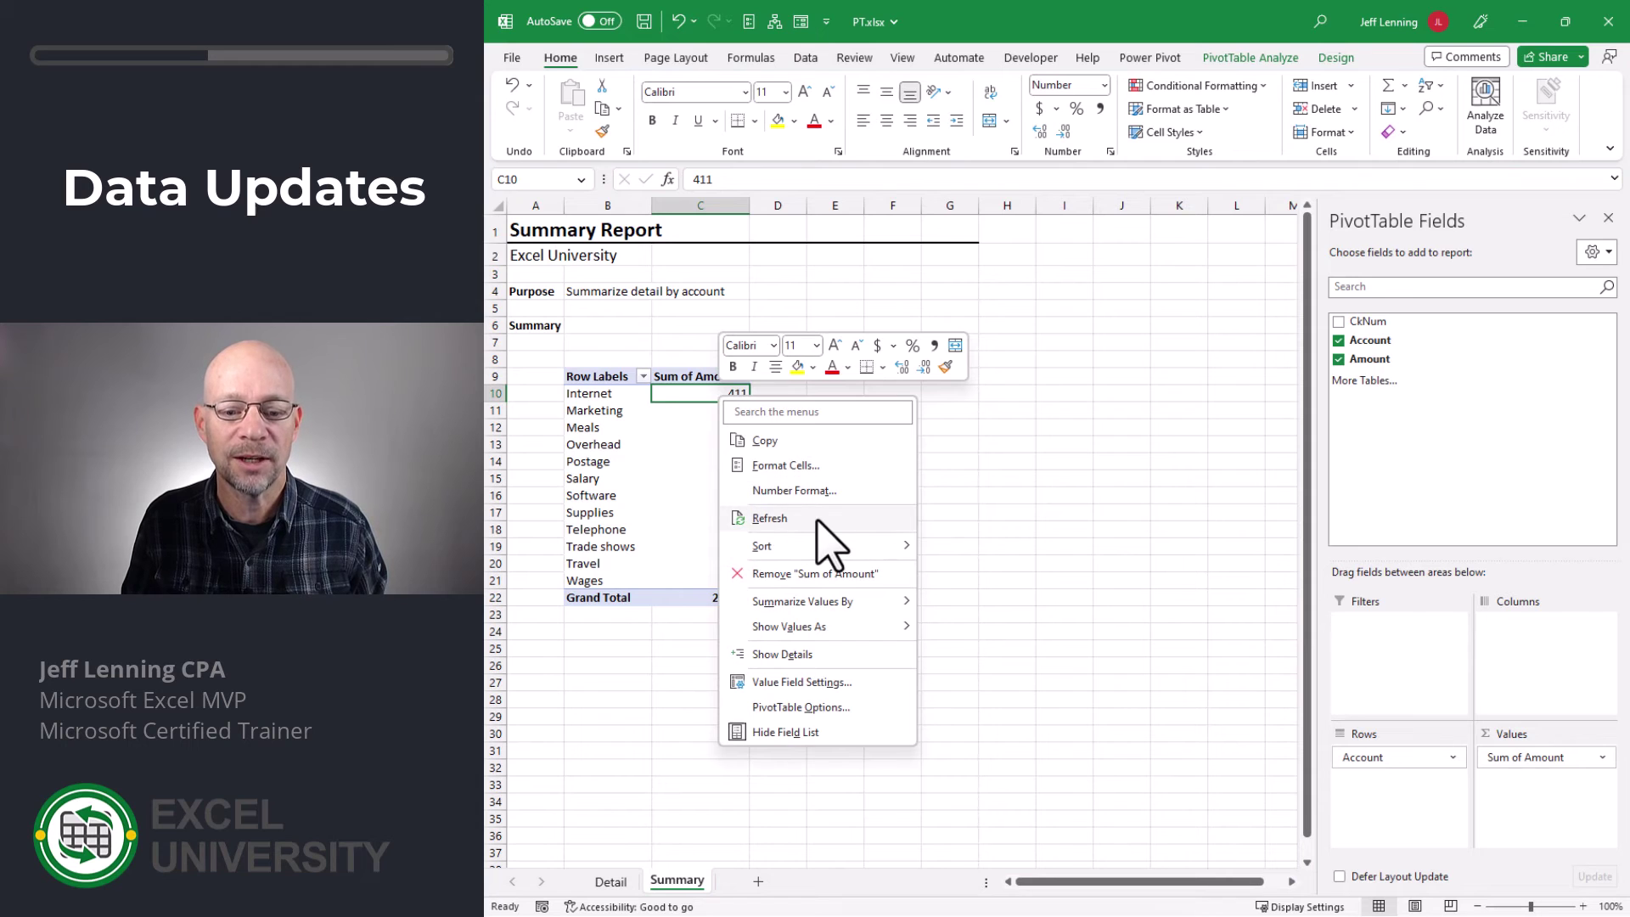
{"action": "left_click", "coordinate": [817, 520]}
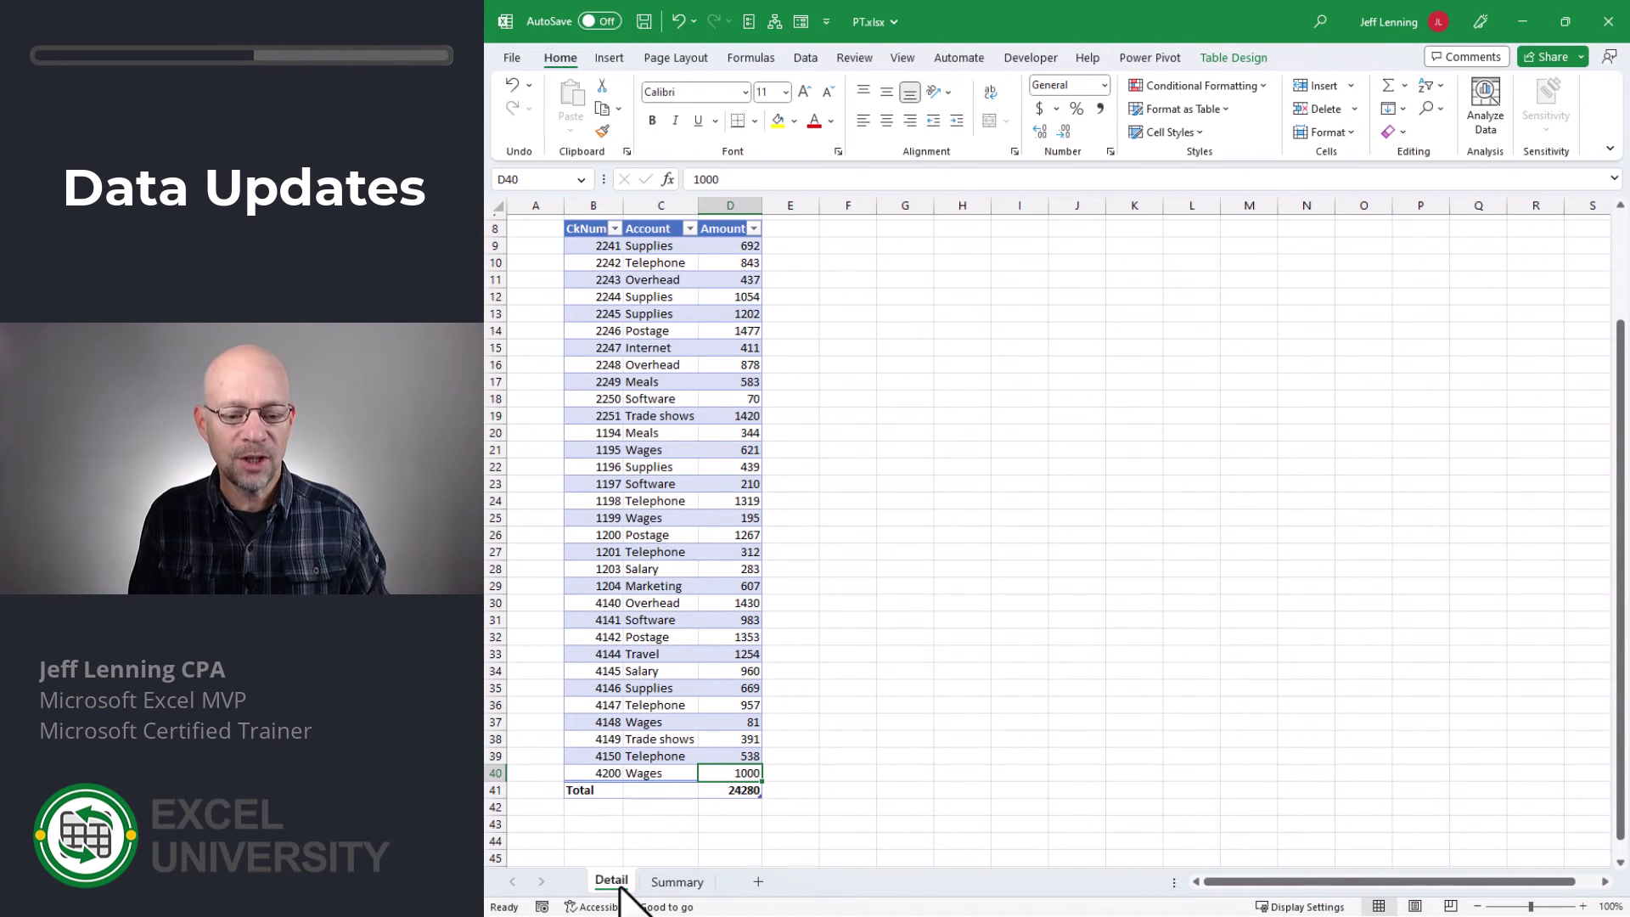
- Add a new Detail row with check 4201, account Other, amount 2000
{"action": "key", "text": "Tab"}
{"action": "type", "text": "4201"}
{"action": "key", "text": "Tab"}
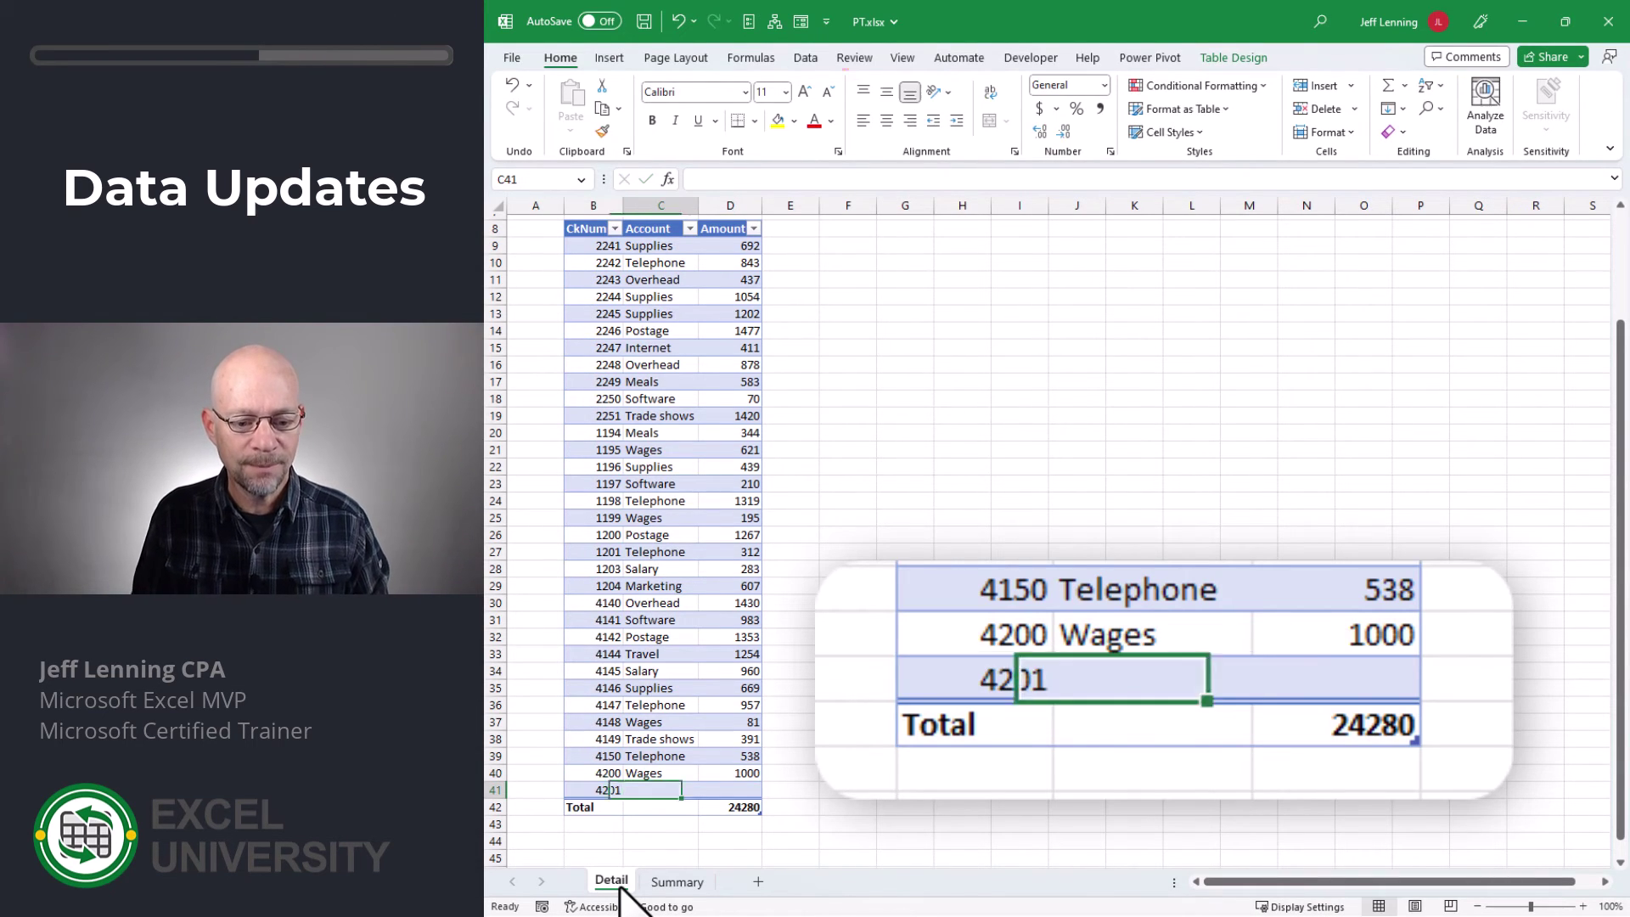
{"action": "type", "text": "Other"}
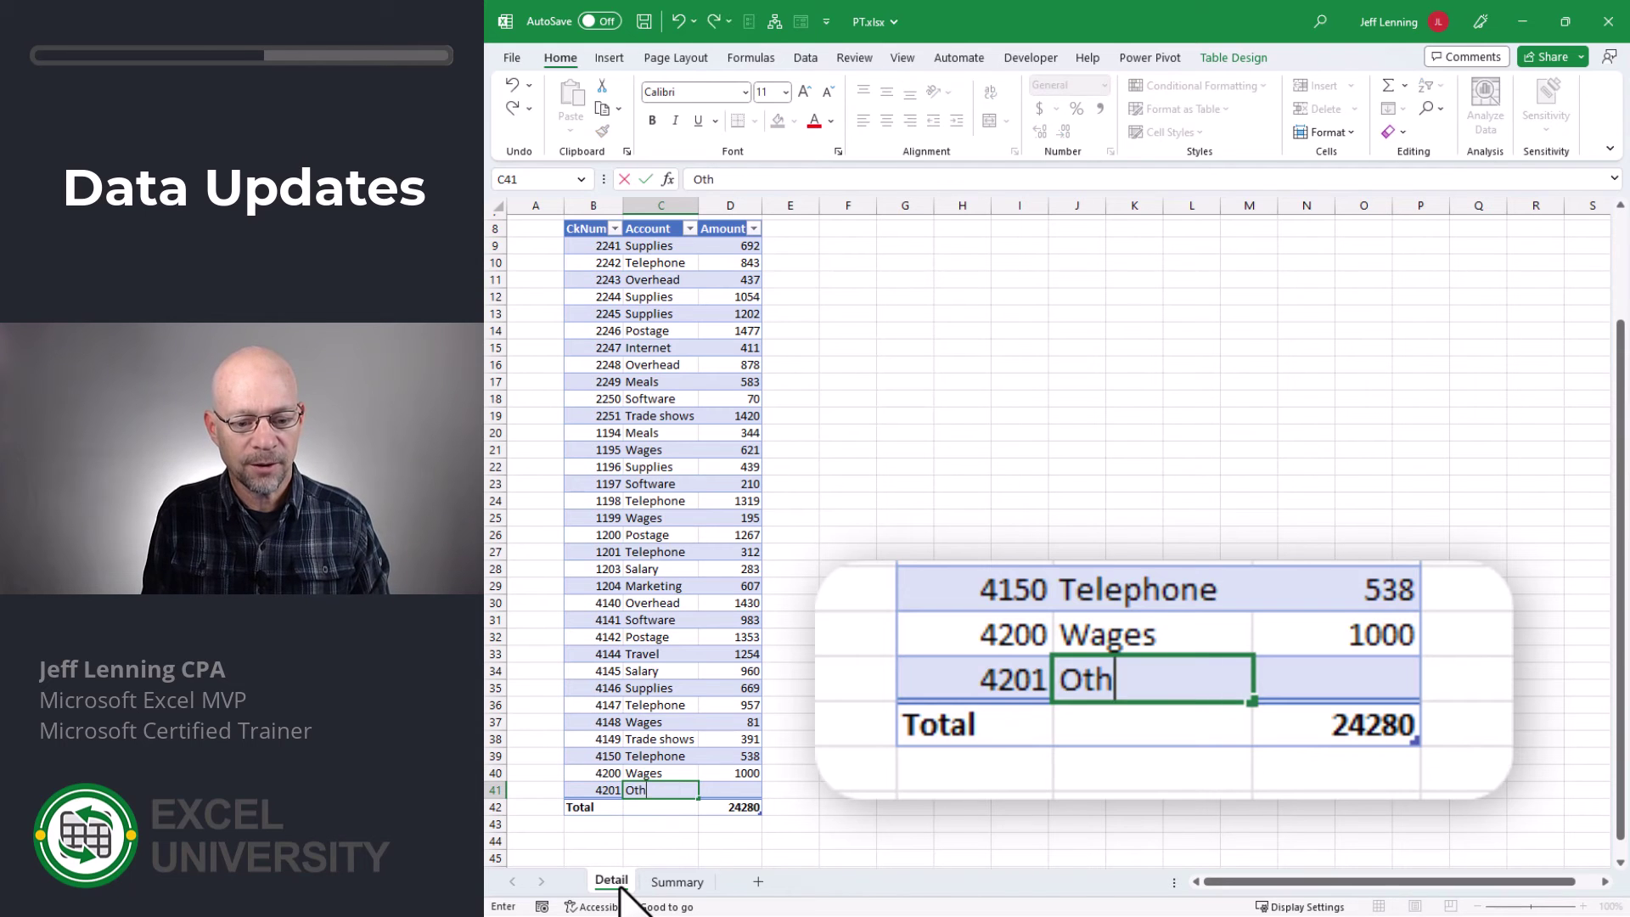
{"action": "key", "text": "Tab"}
{"action": "type", "text": "2000"}
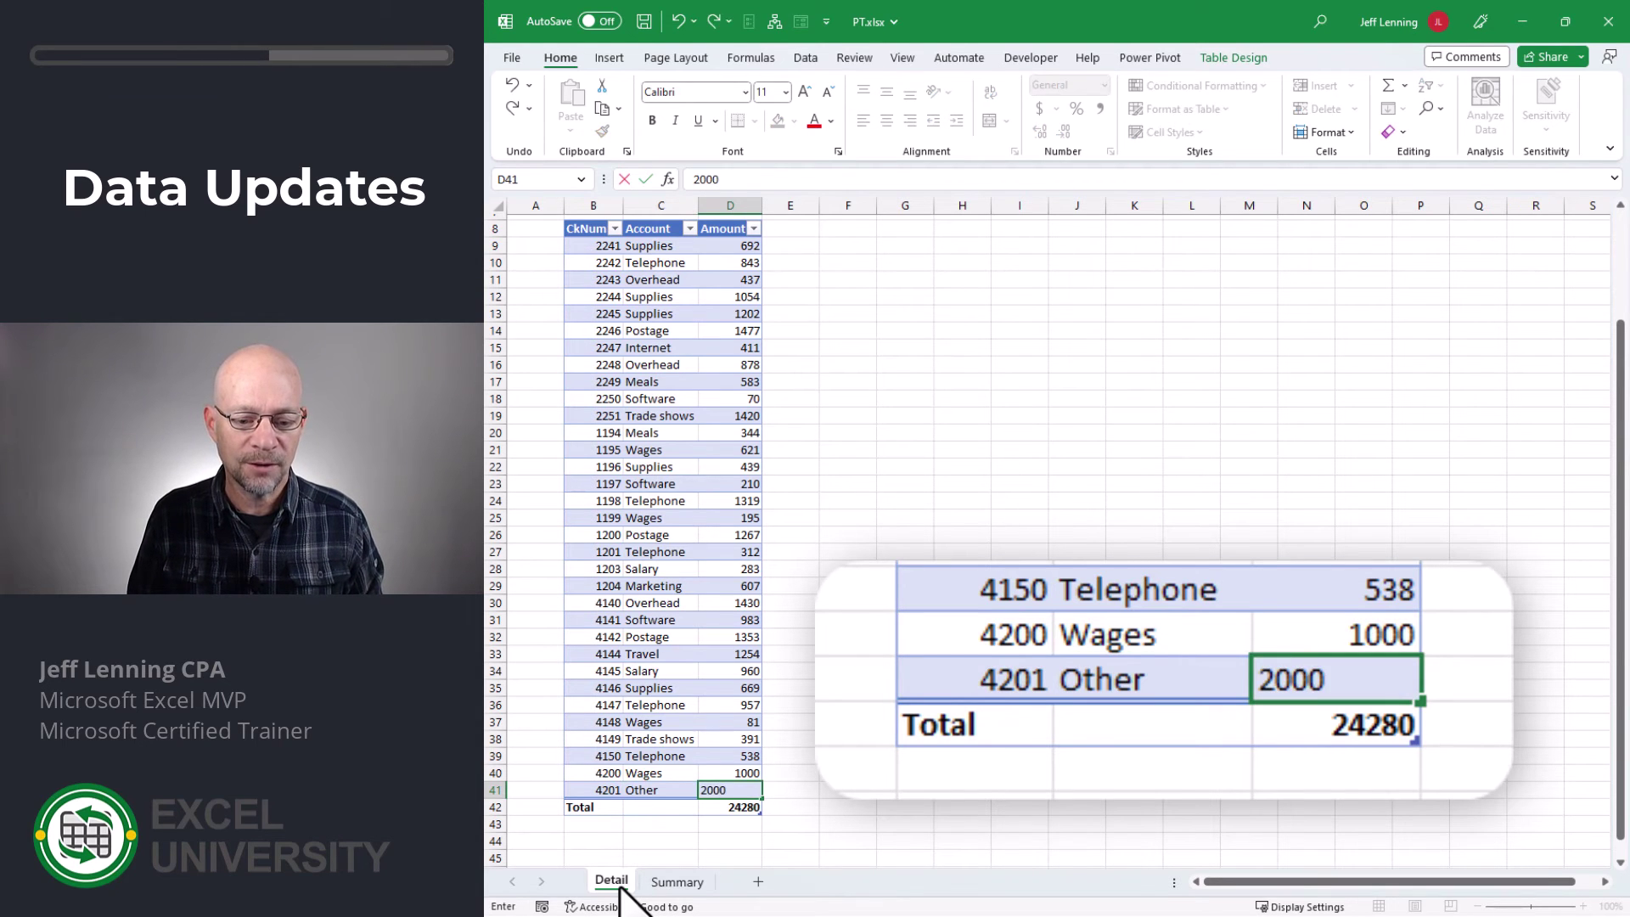
{"action": "key", "text": "Down"}
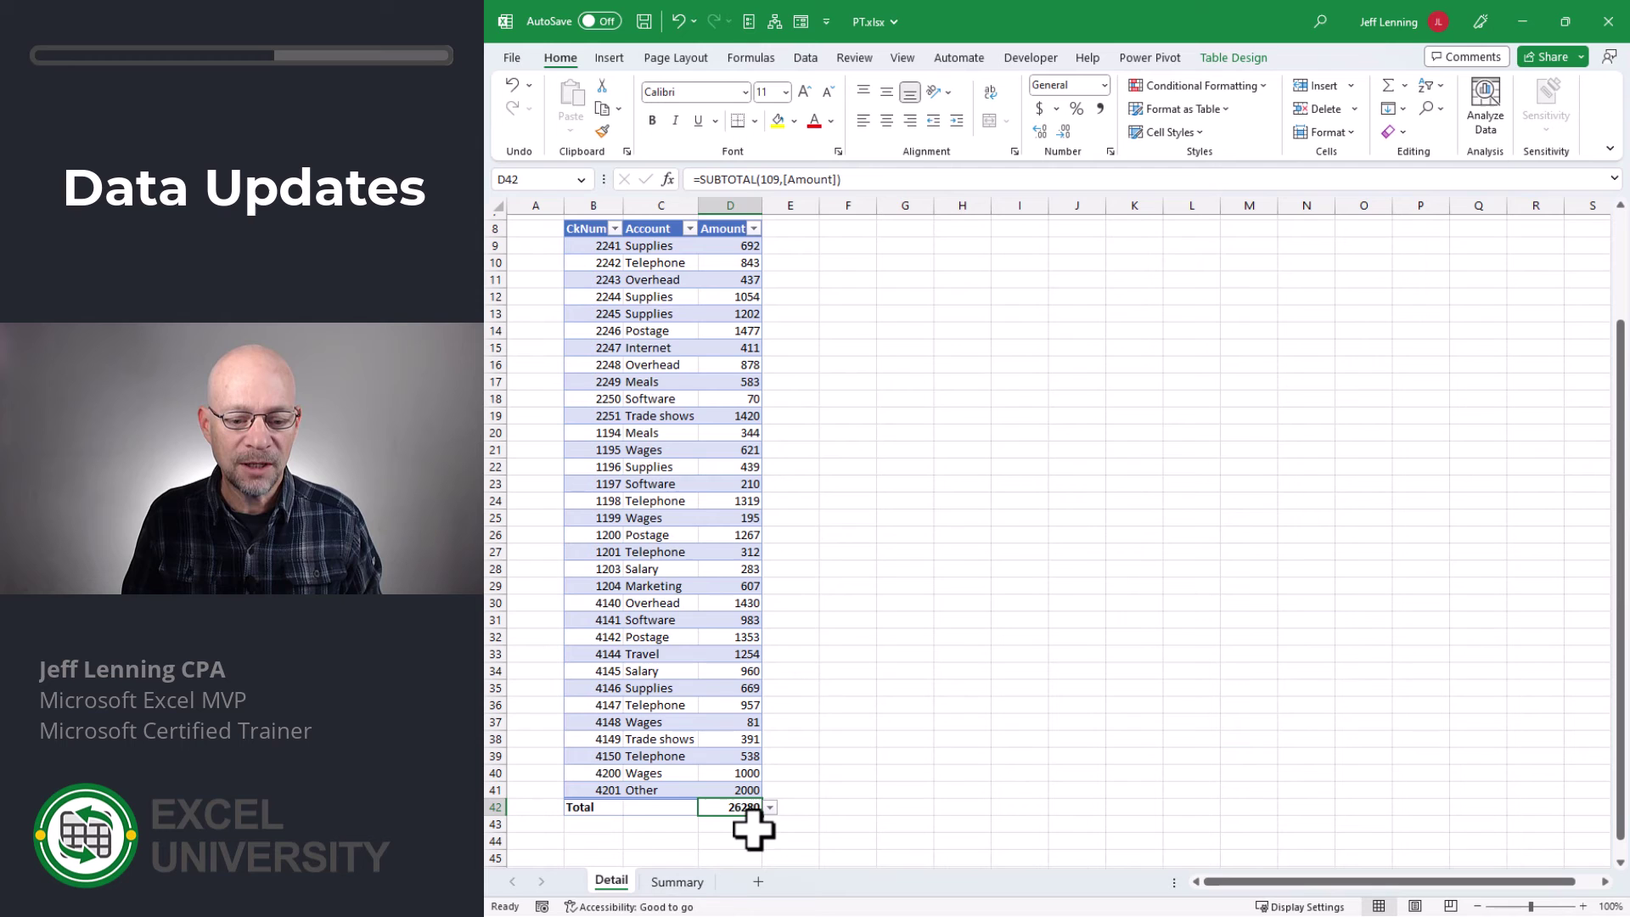
- Refresh the Summary PivotTable so it shows Other 2,000 and a 26,280 grand total
{"action": "left_click", "coordinate": [677, 883]}
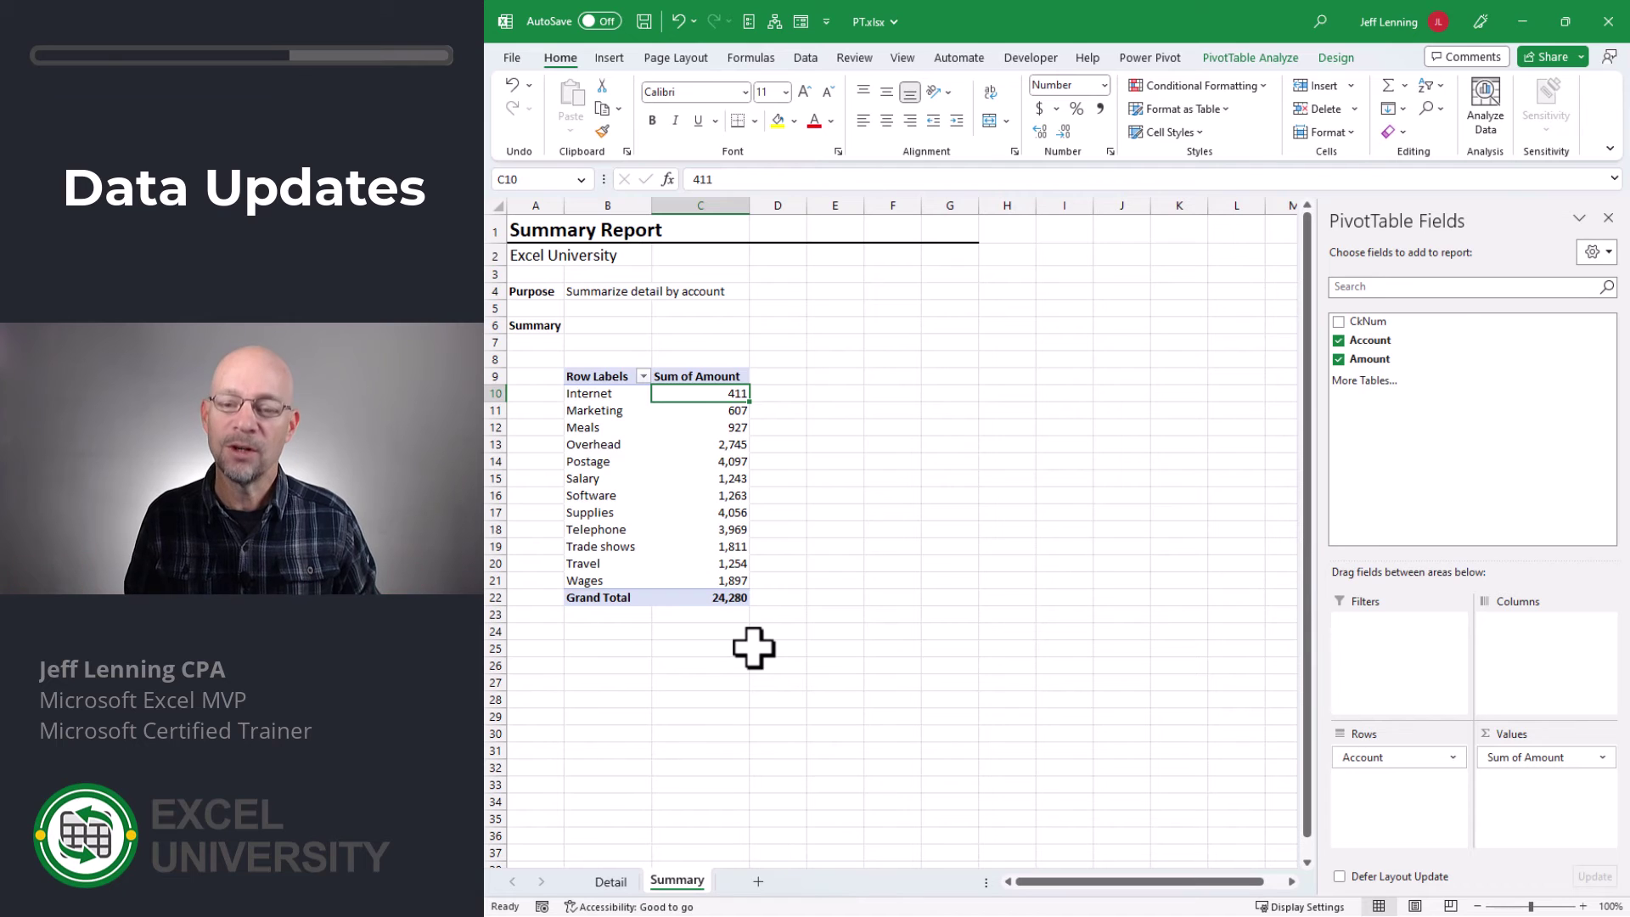
{"action": "right_click", "coordinate": [721, 394]}
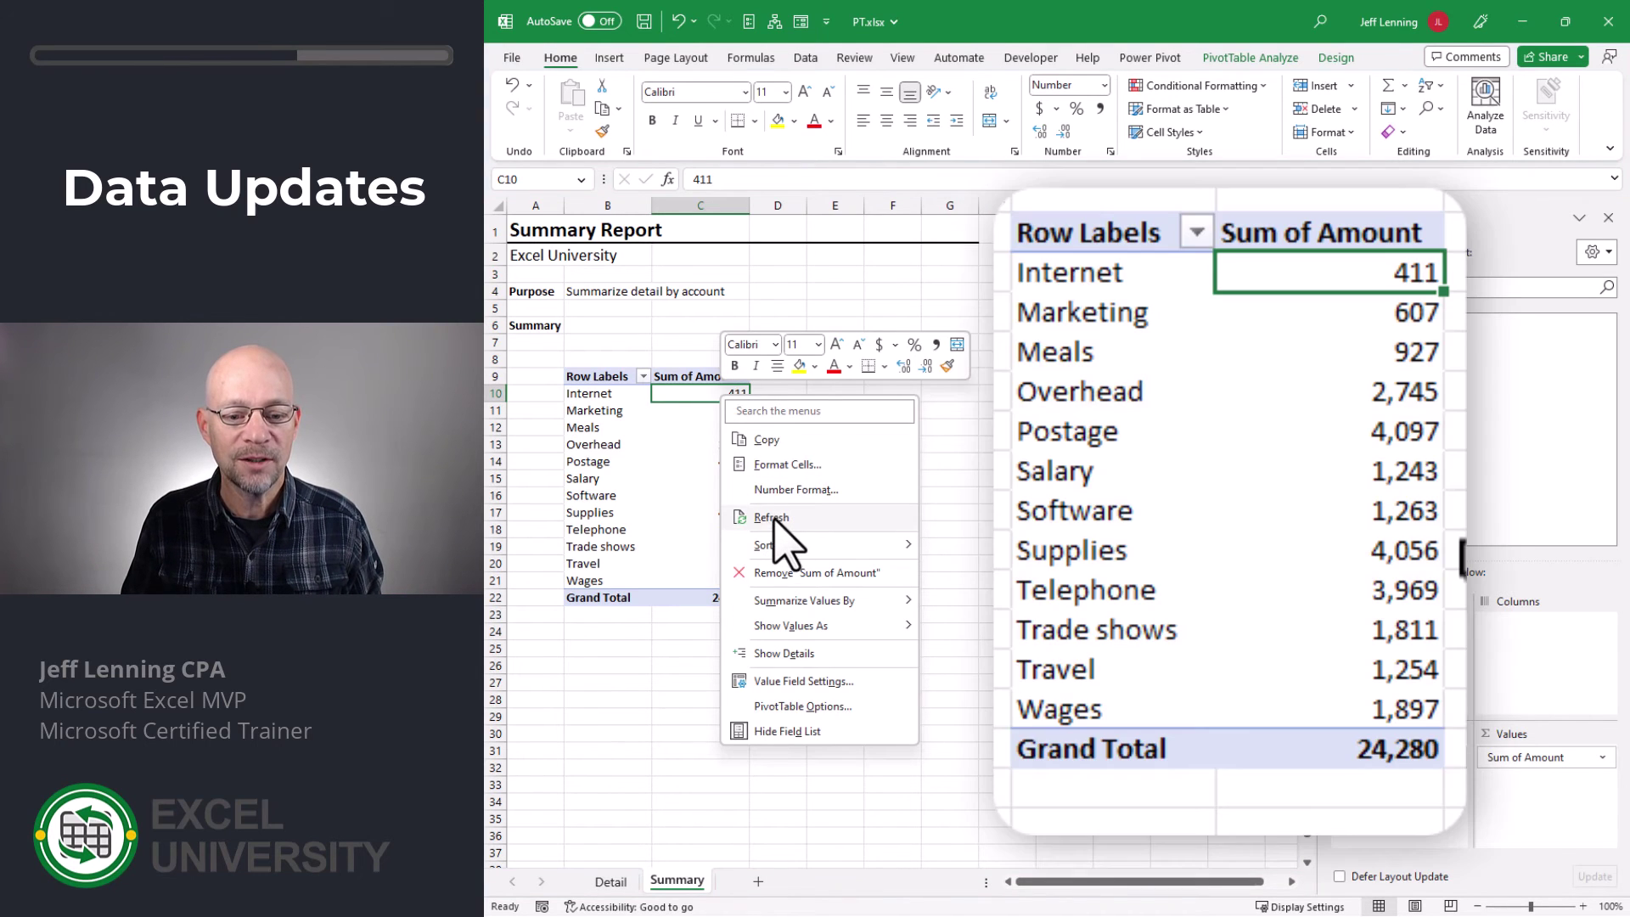
{"action": "left_click", "coordinate": [771, 518]}
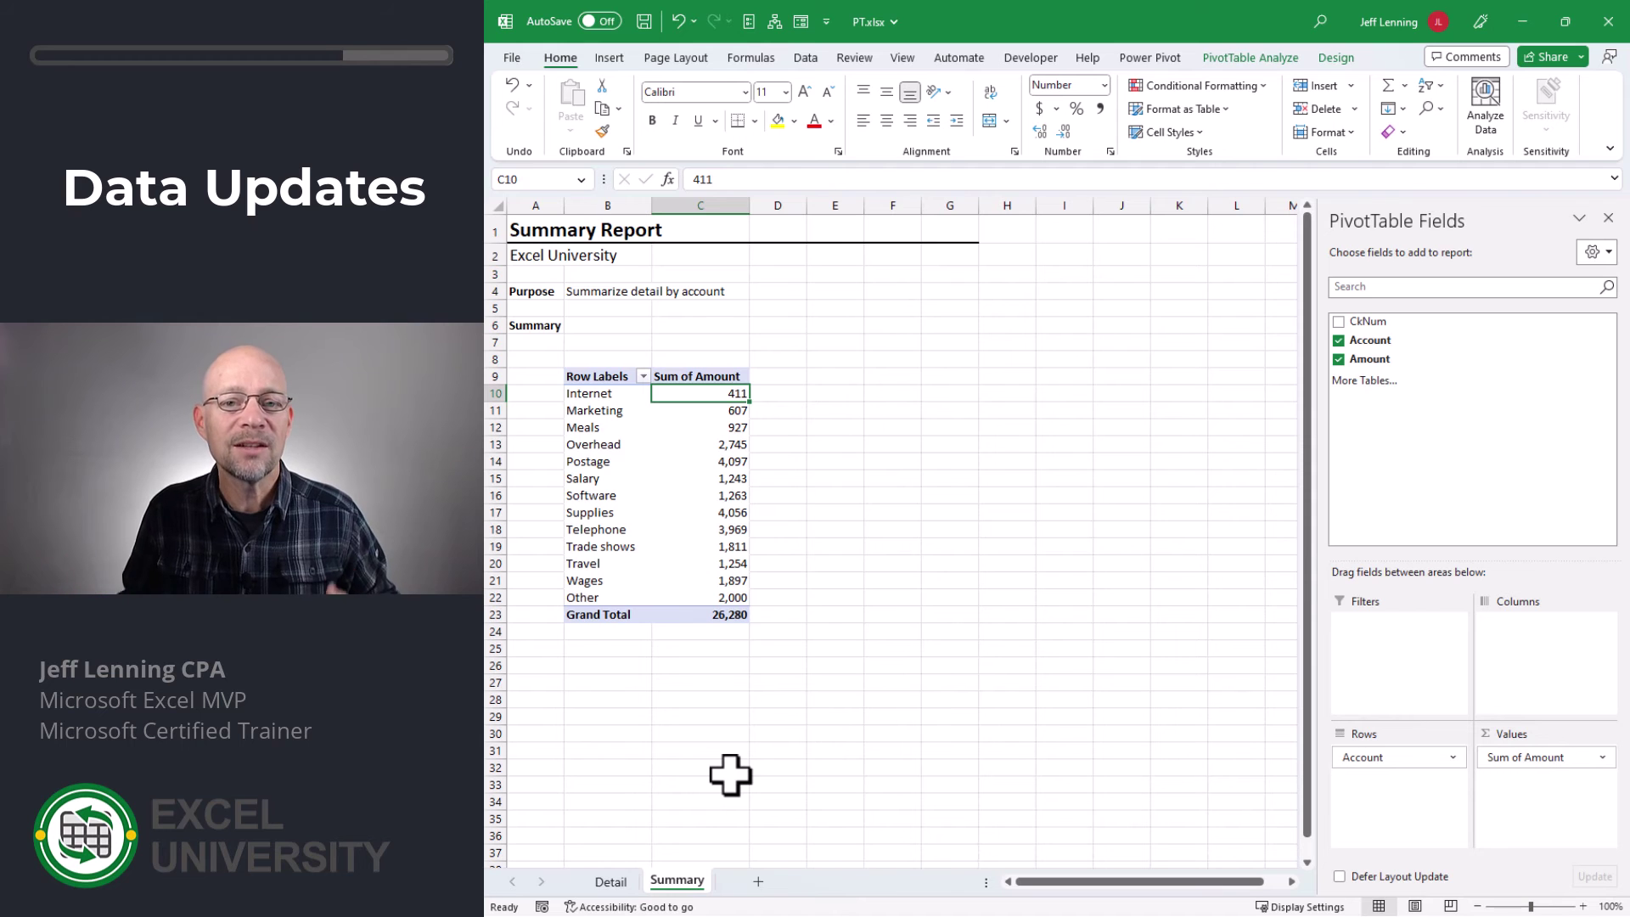
{"action": "left_click", "coordinate": [612, 883]}
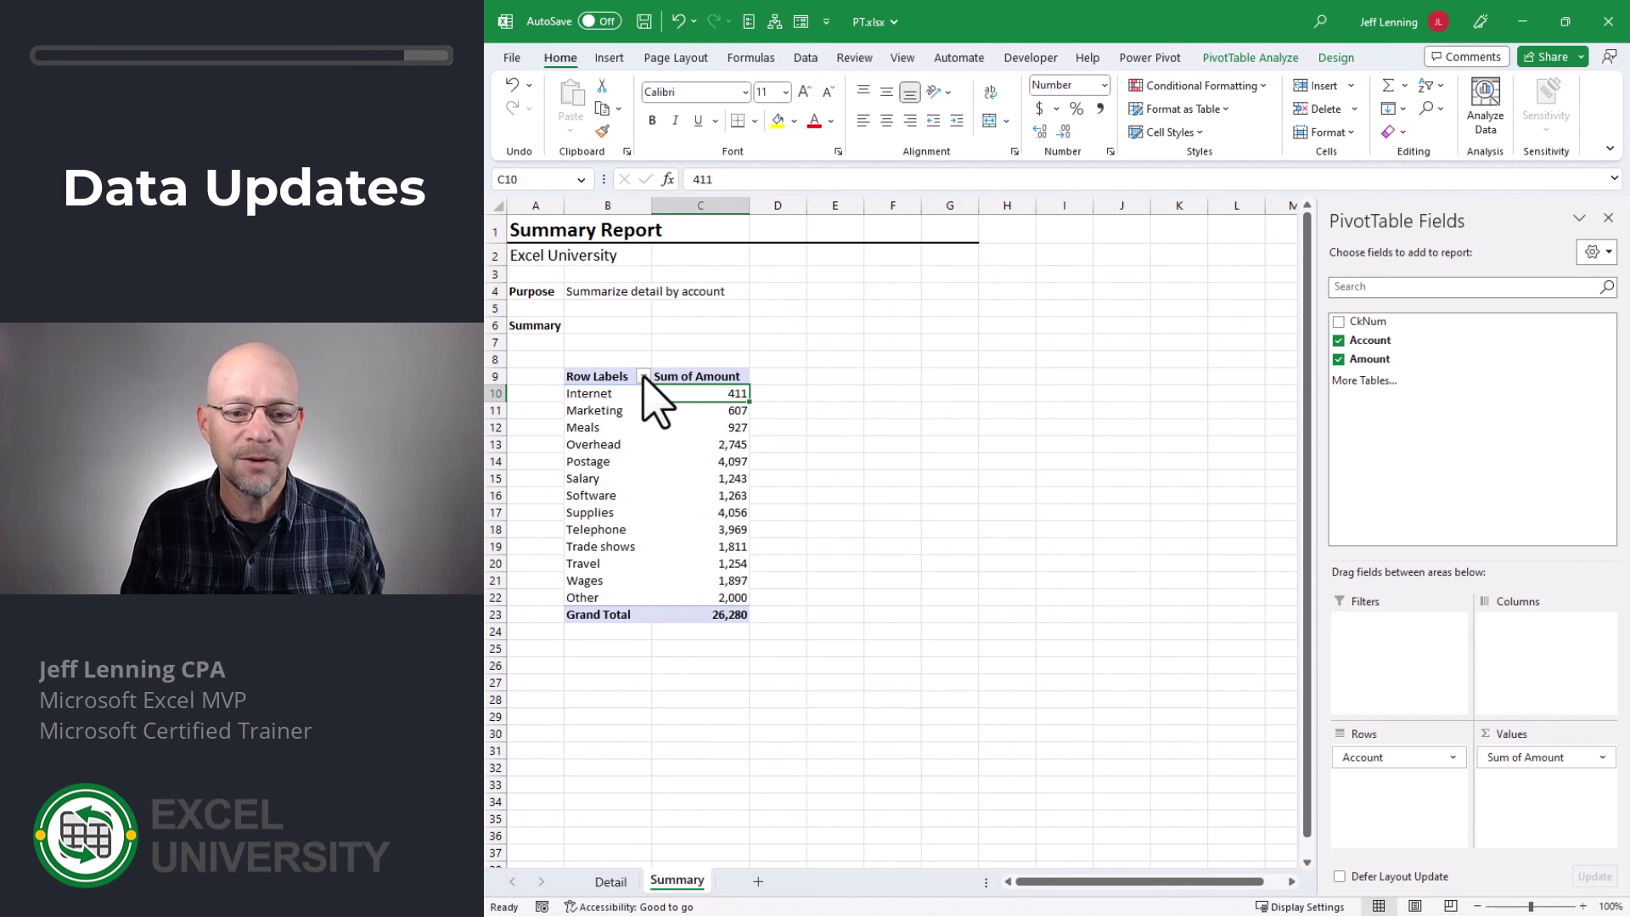
- Sort the PivotTable's account Row Labels A to Z, then deselect the PivotTable
{"action": "left_click", "coordinate": [643, 376]}
{"action": "left_click", "coordinate": [550, 397]}
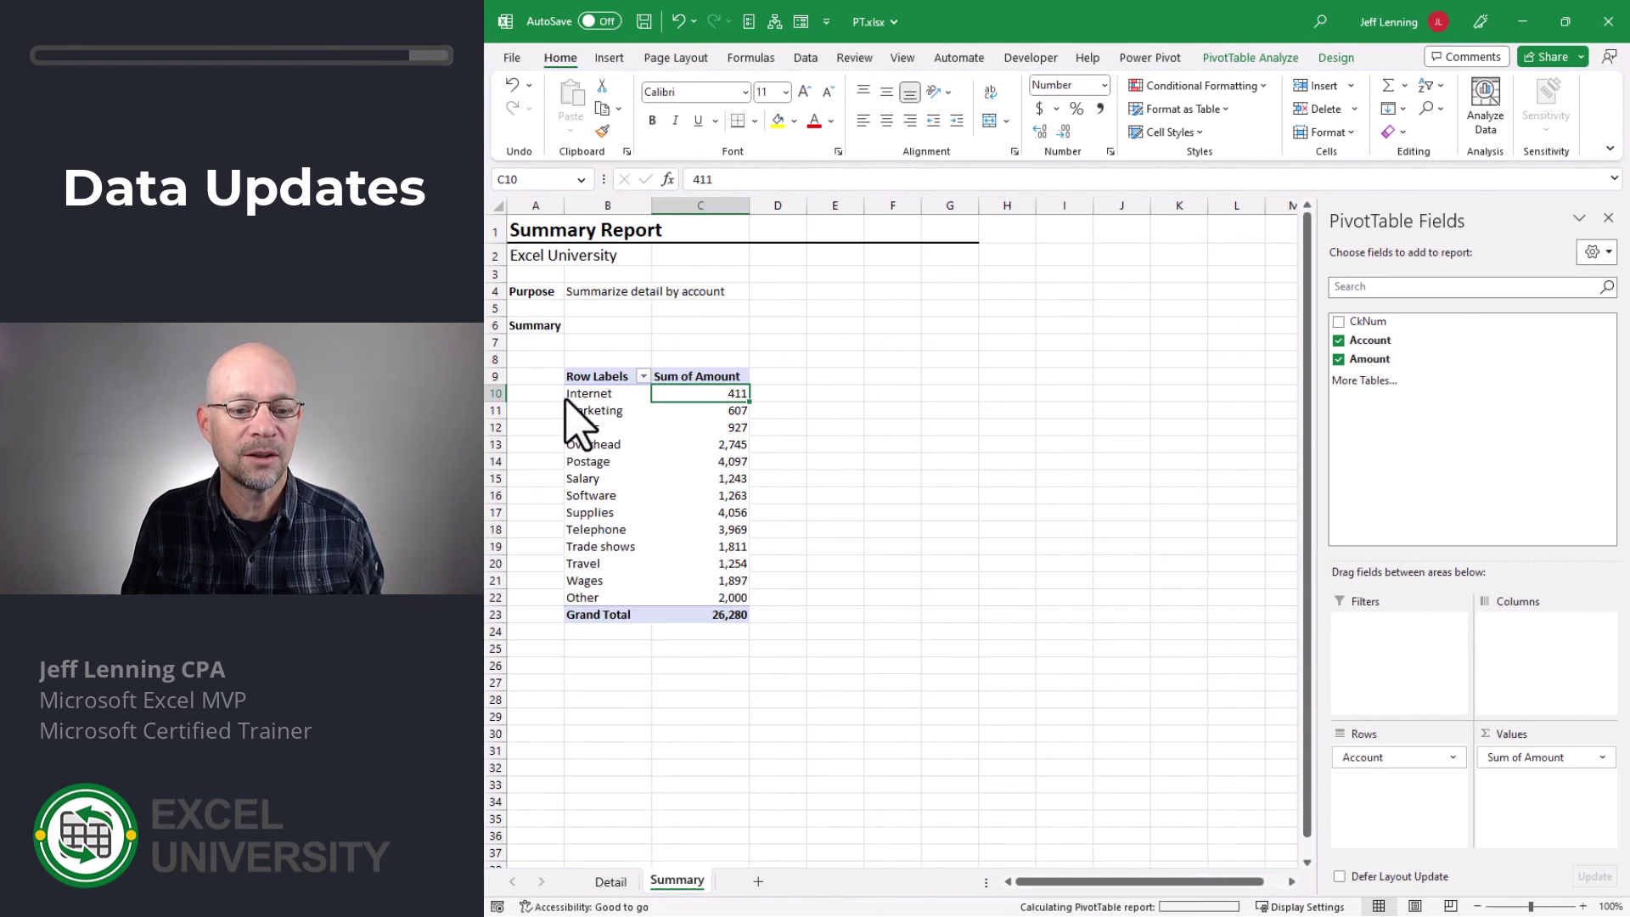
{"action": "left_click", "coordinate": [643, 376]}
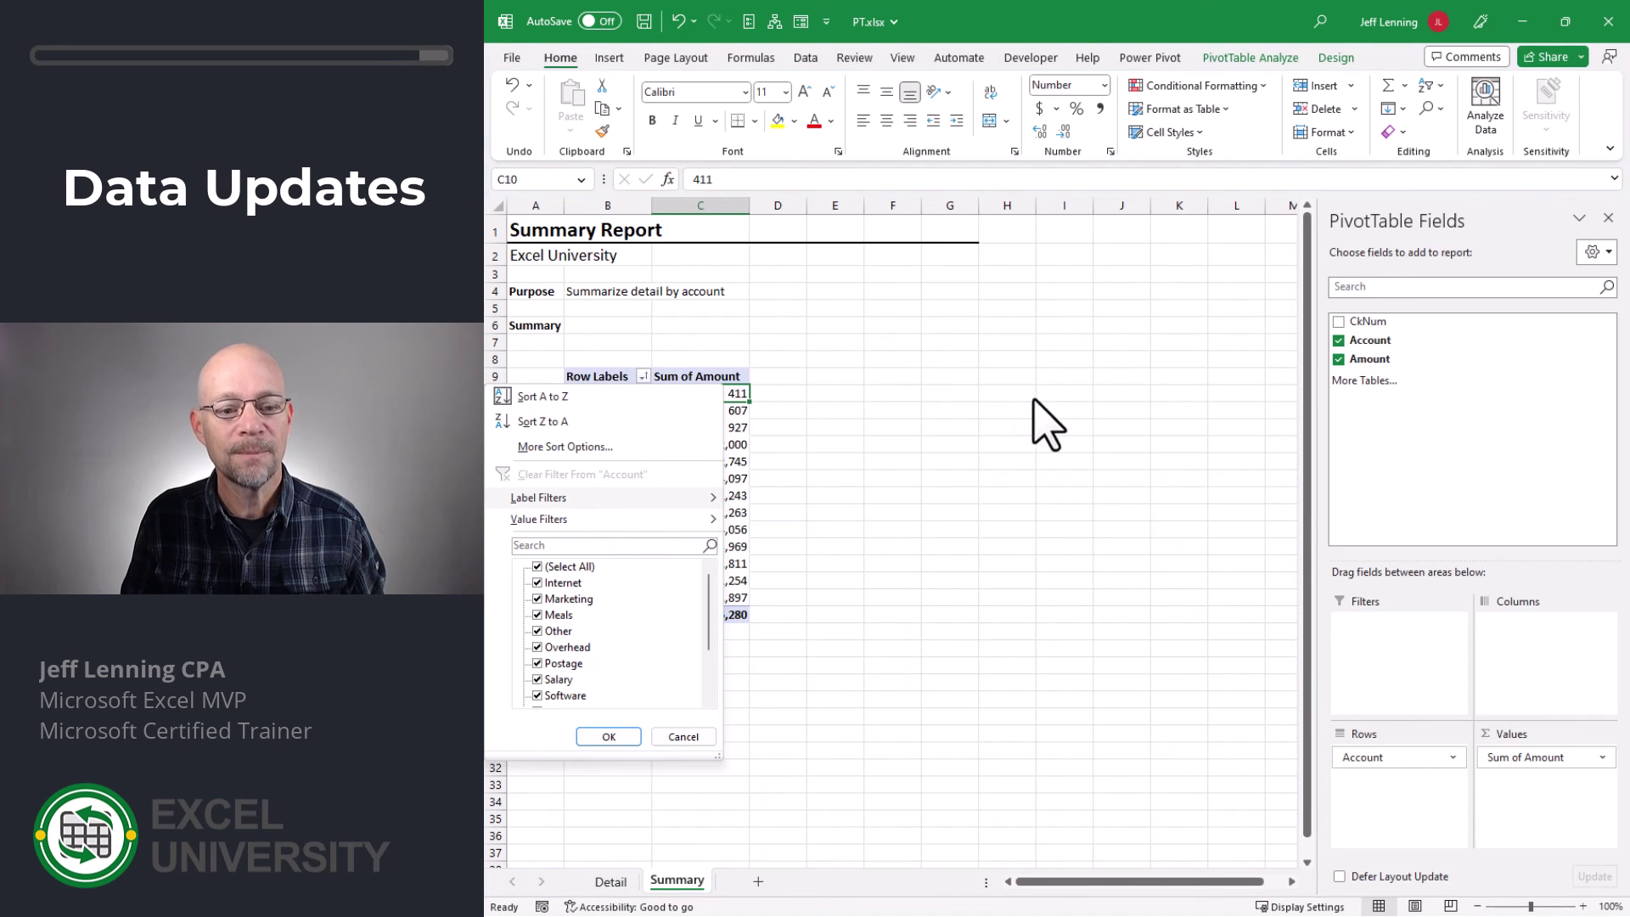
{"action": "left_click", "coordinate": [1238, 60]}
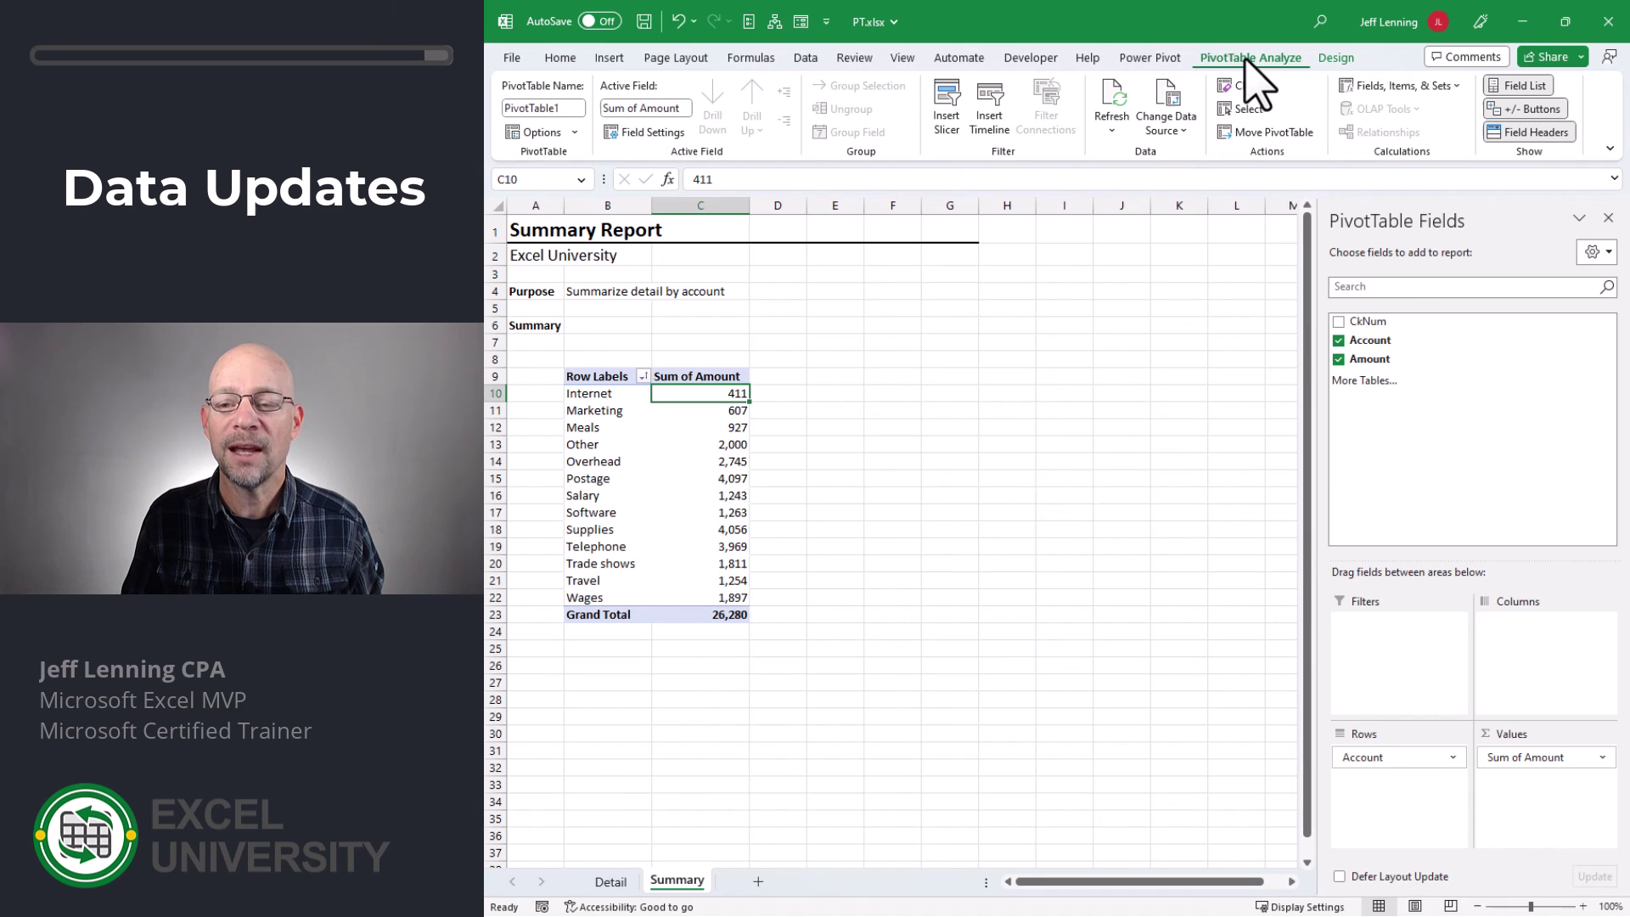
{"action": "left_click", "coordinate": [1337, 58]}
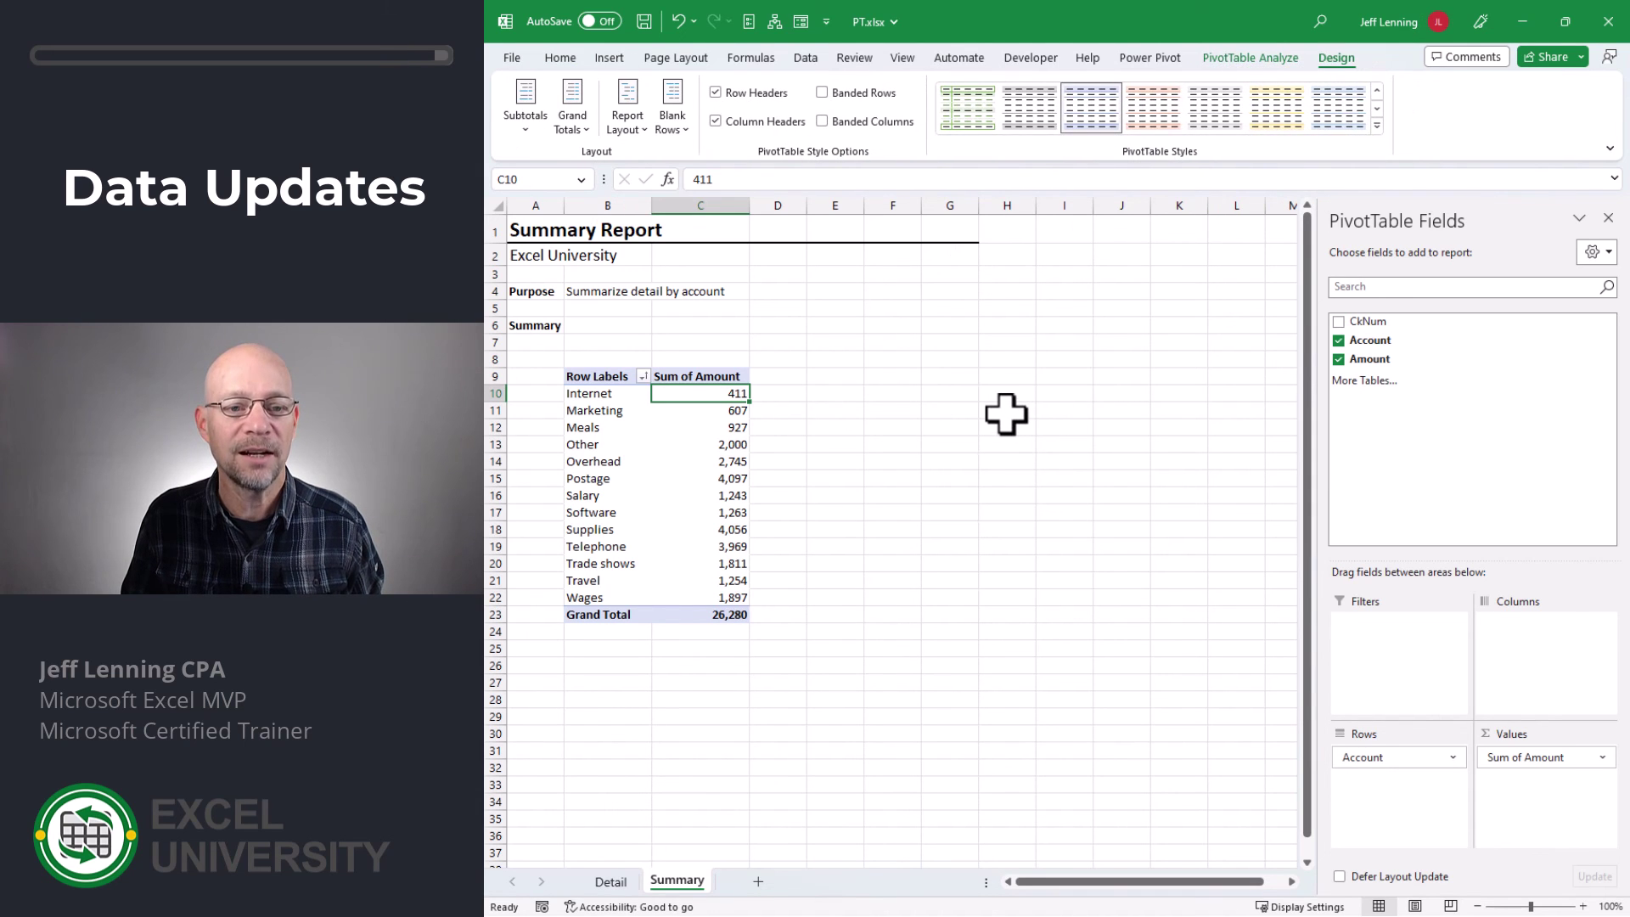
{"action": "left_click", "coordinate": [842, 394]}
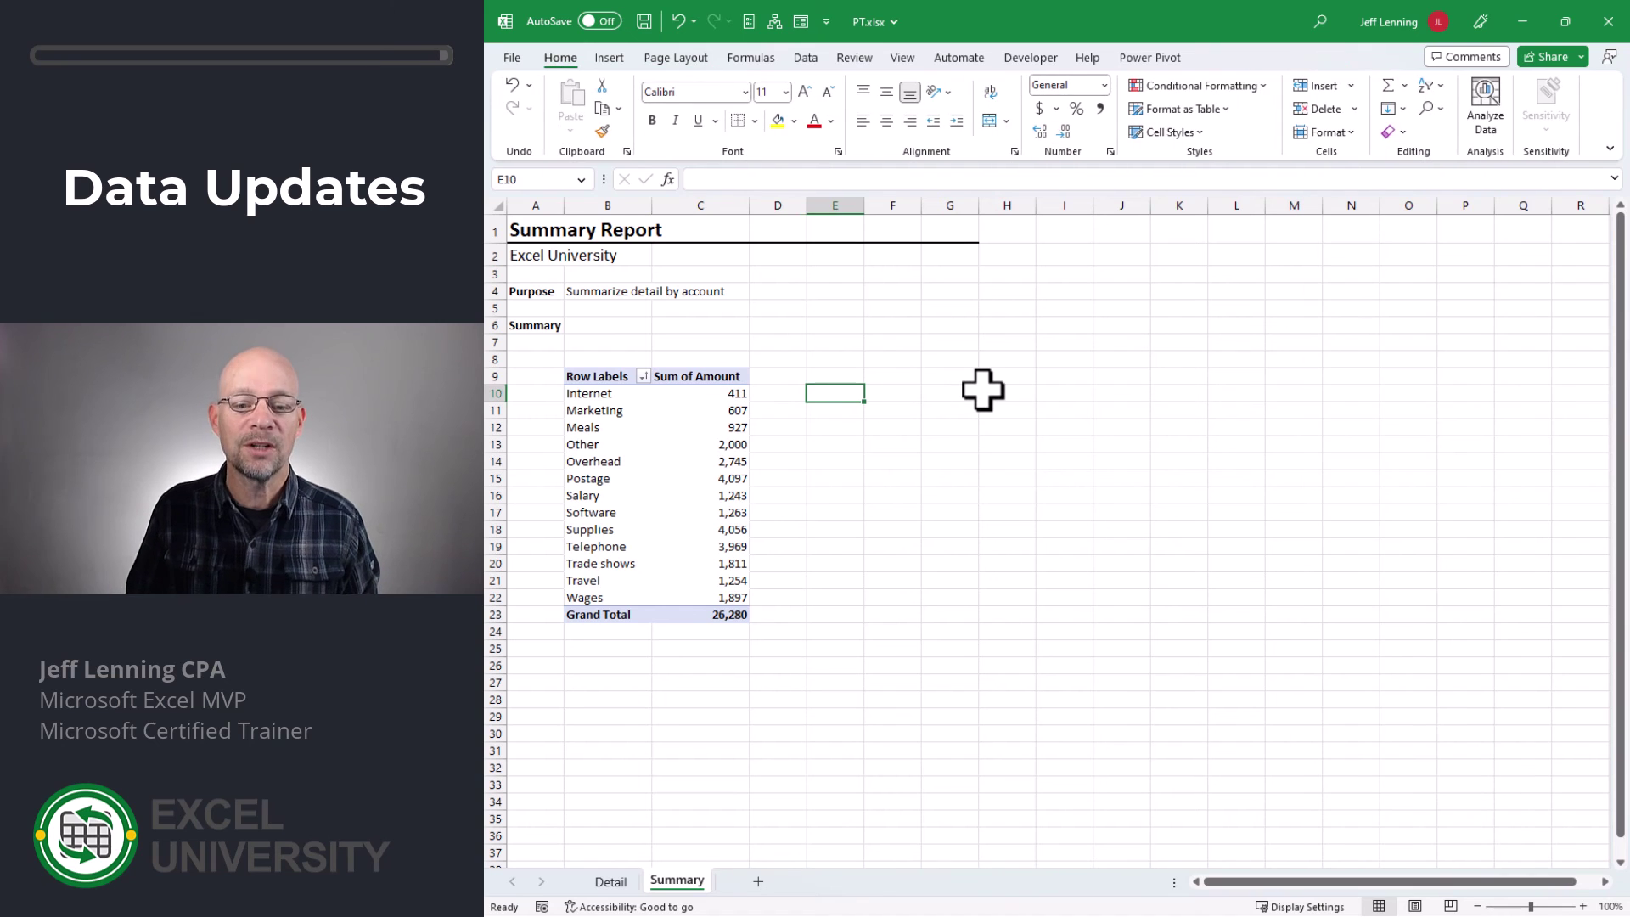